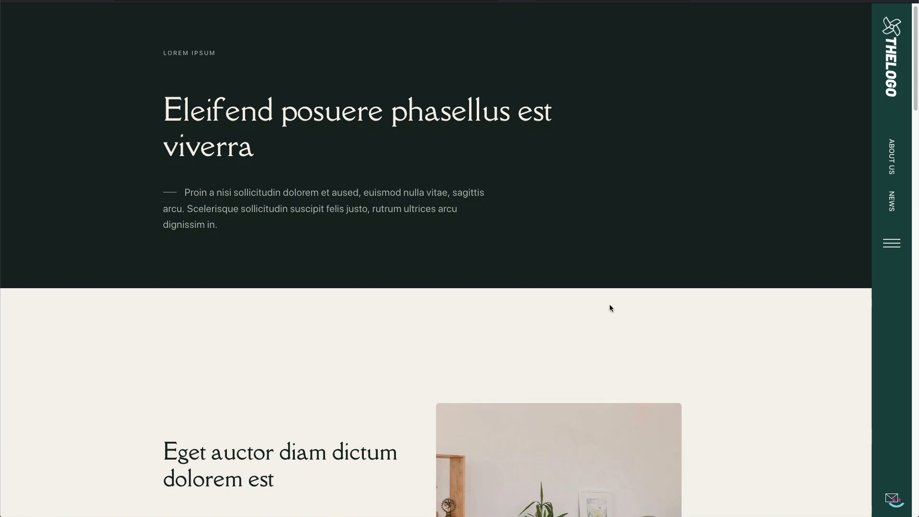
Step: Look through the services page to see how the vertical side header behaves along its whole length
scroll(758, 306, "down", 14)
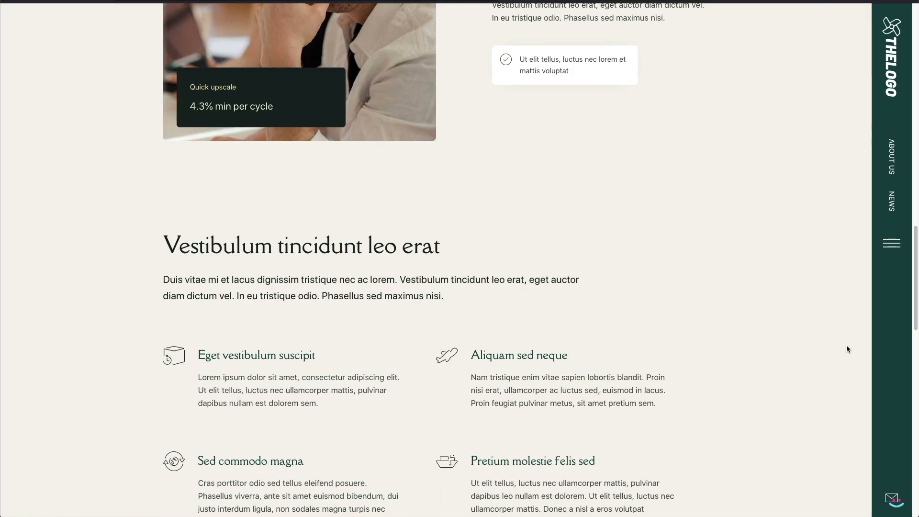
scroll(828, 327, "down", 18)
scroll(827, 327, "up", 12)
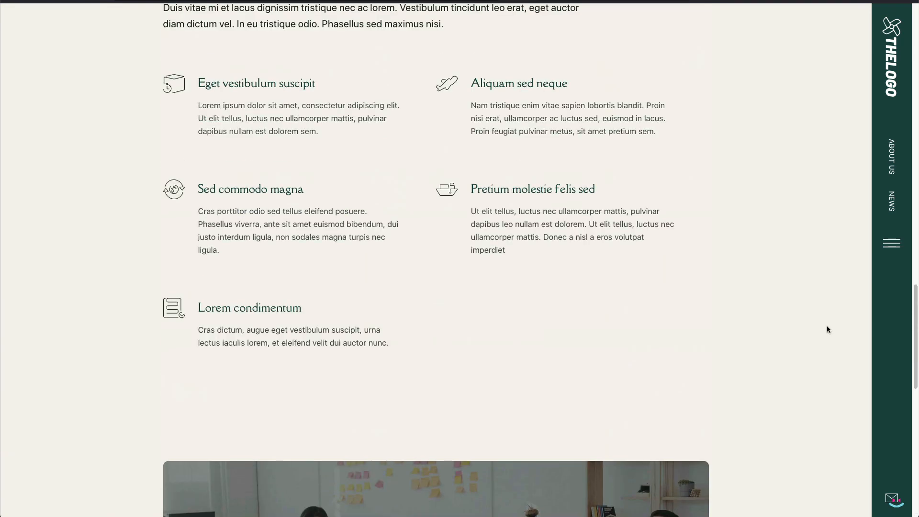
scroll(827, 328, "up", 20)
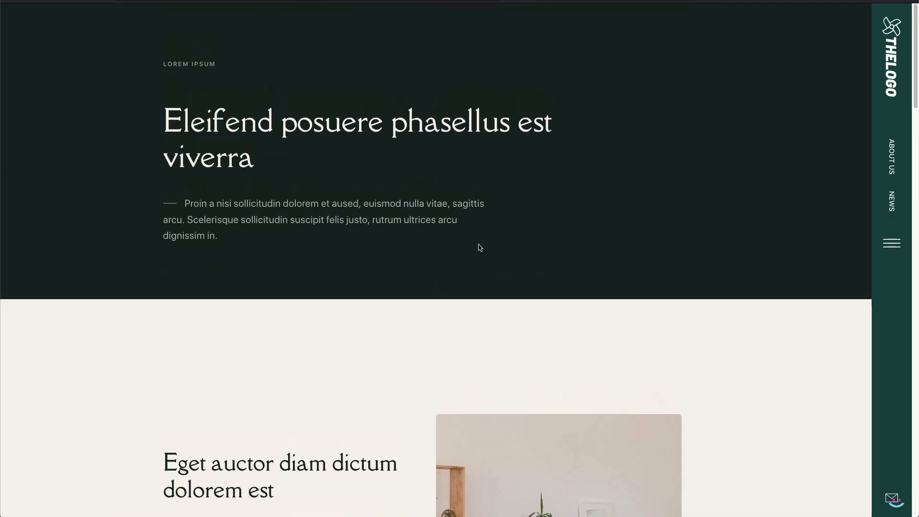
scroll(755, 288, "down", 4)
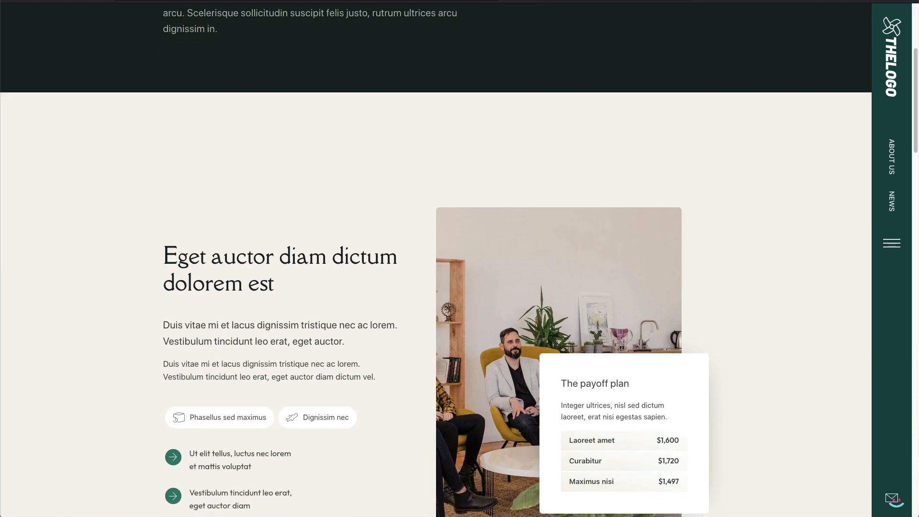
Step: Narrow the browser window to check the header's mobile layout, and restore the window to the SCREENFLOW 1920x1080 size
left_click_drag(917, 201, 343, 230)
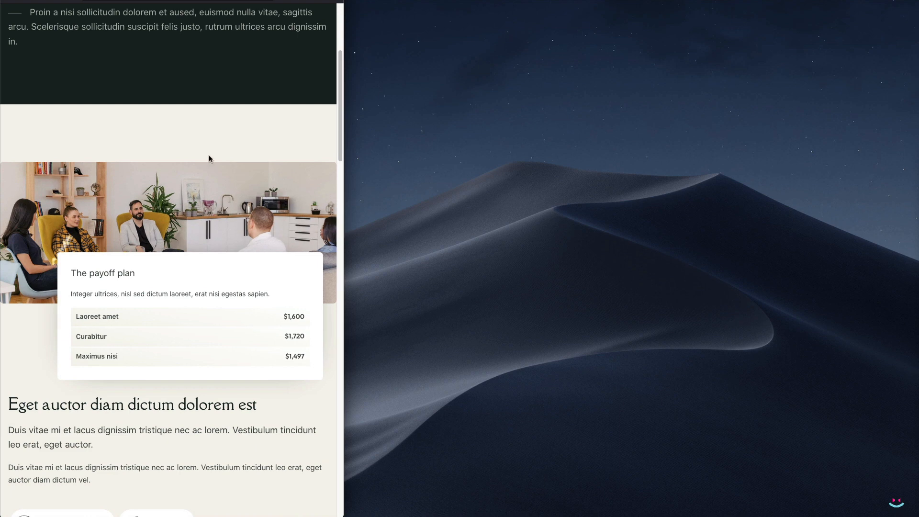
scroll(210, 156, "up", 5)
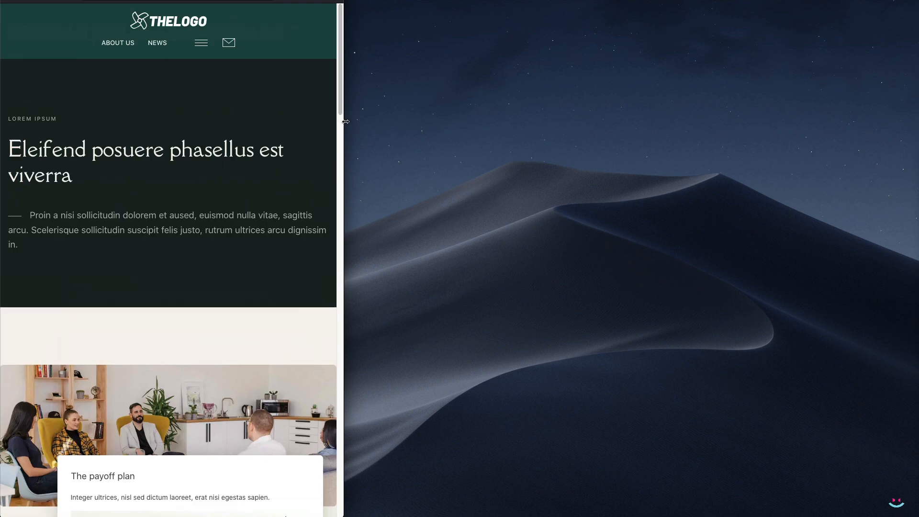
left_click_drag(344, 122, 918, 220)
left_click(776, 0)
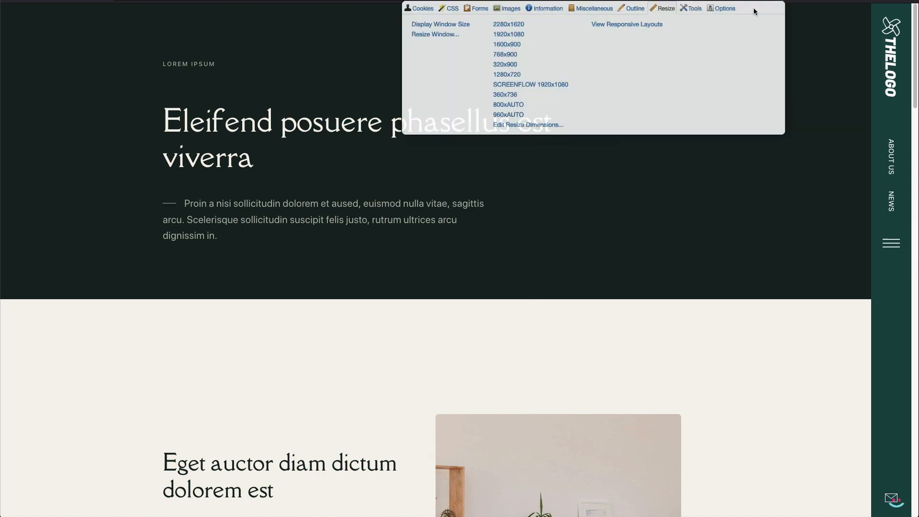
left_click(544, 85)
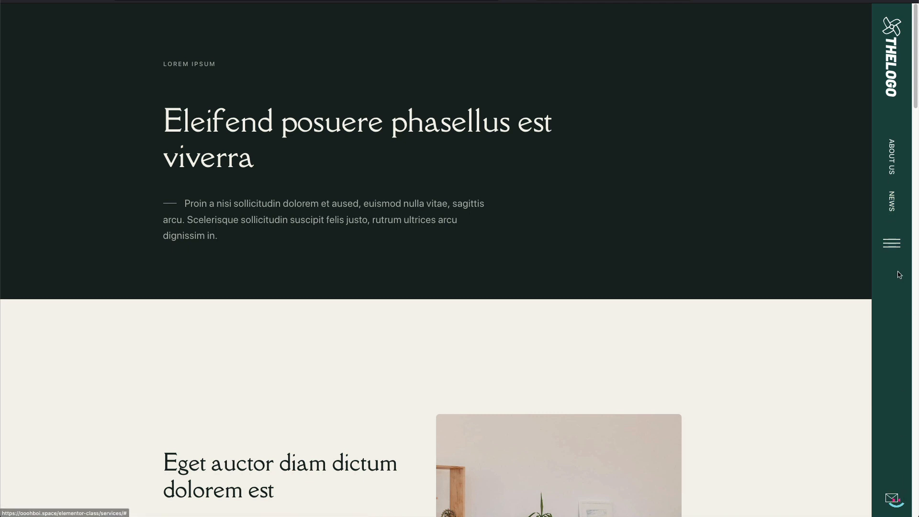
Step: Open and close the slide-in menu from the vertical header twice at desktop width
left_click(893, 245)
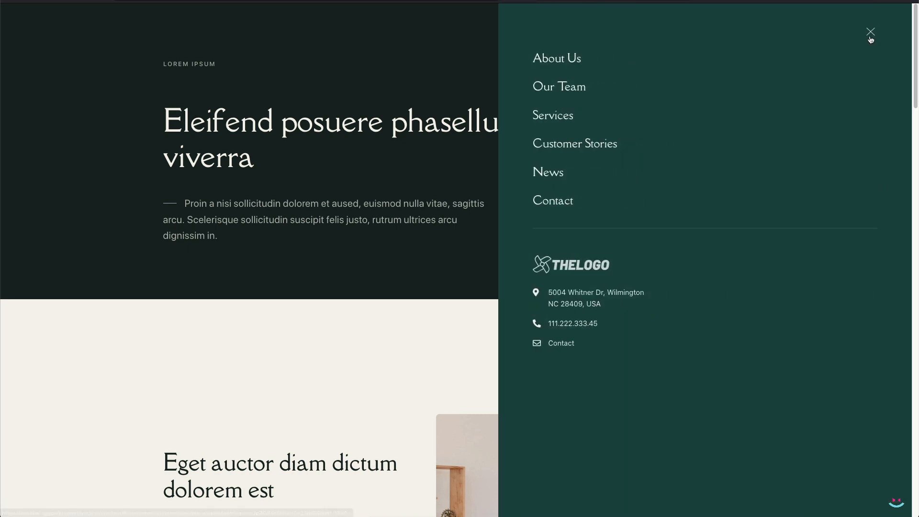
left_click(869, 35)
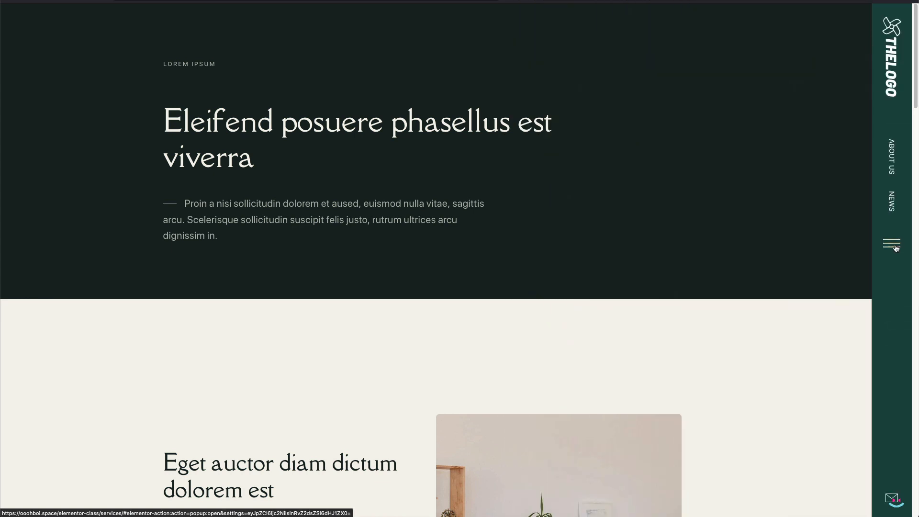
left_click(891, 244)
left_click(871, 33)
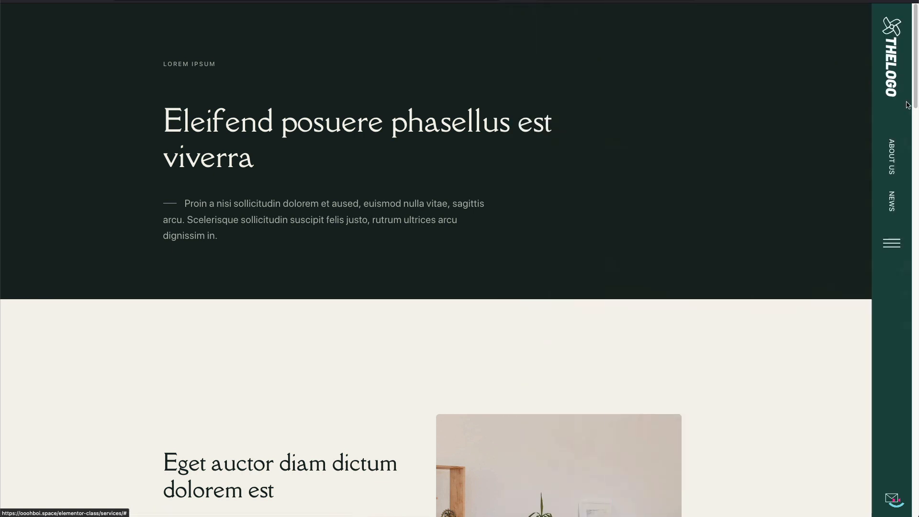
Step: Check the slide-in menu at mobile width, and restore the browser window to the SCREENFLOW 1920x1080 size
left_click_drag(918, 123, 293, 125)
left_click(174, 42)
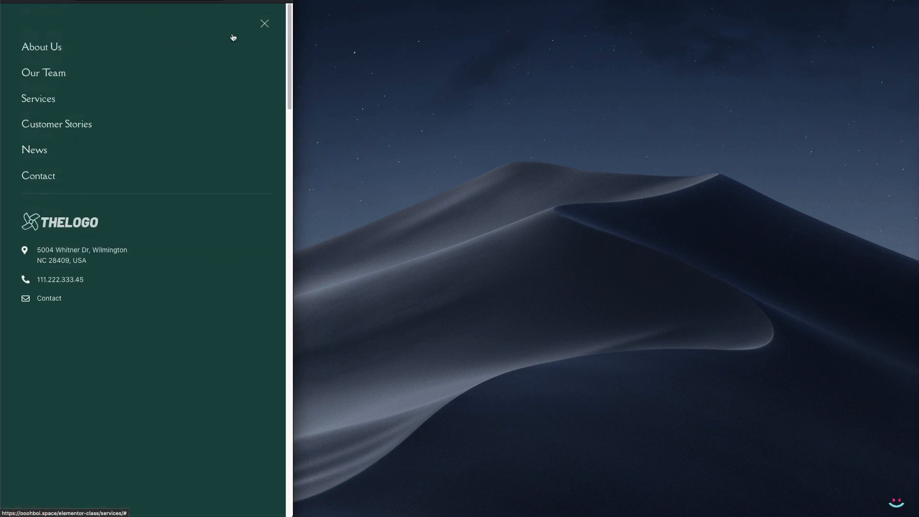
left_click(266, 24)
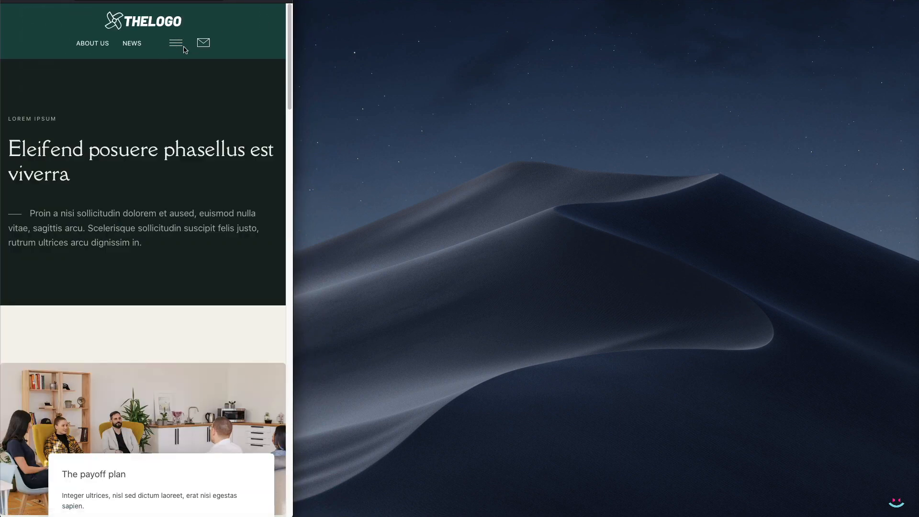
left_click_drag(301, 167, 912, 166)
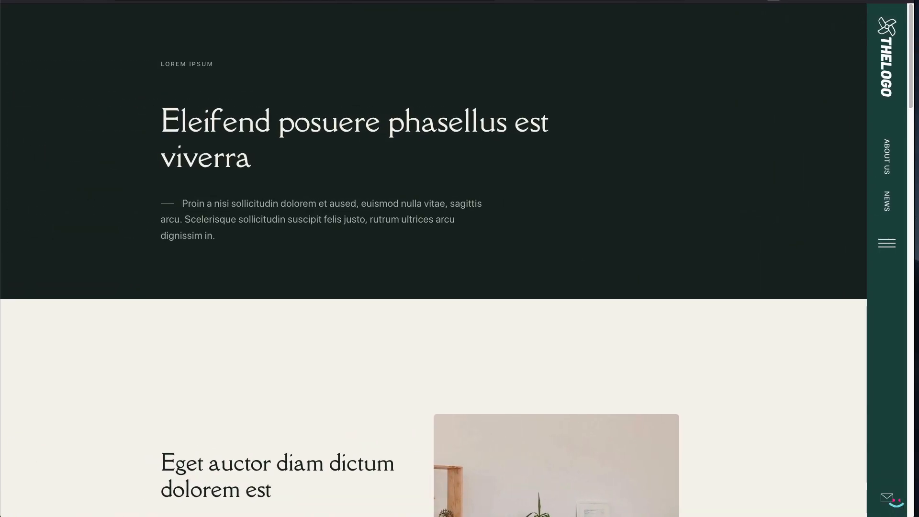
left_click(774, 1)
left_click(561, 84)
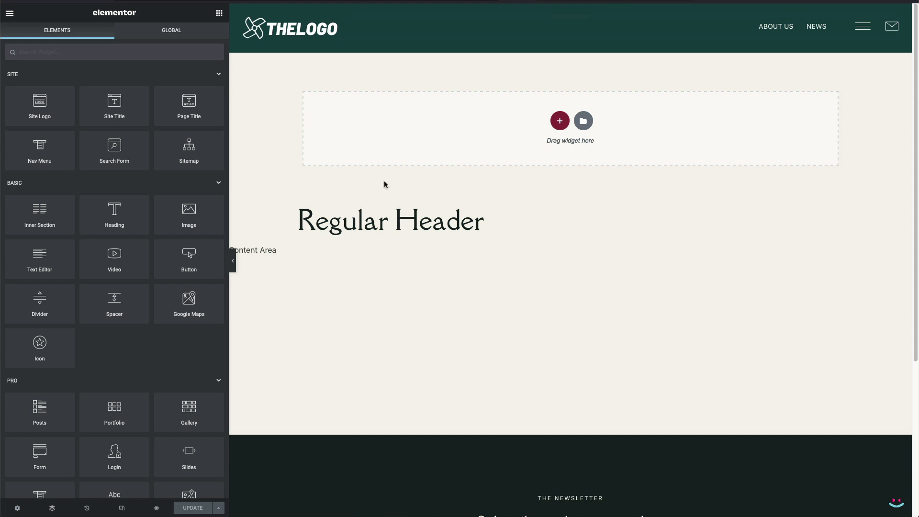
Step: Inspect the header template's structure: the main section, the inner section, the section's layout settings and the column's background style
mouse_move(476, 34)
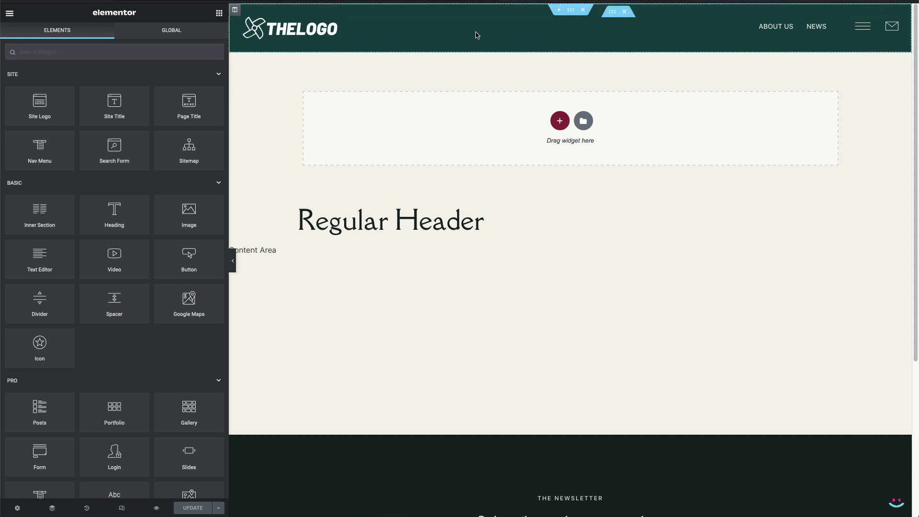
left_click(571, 10)
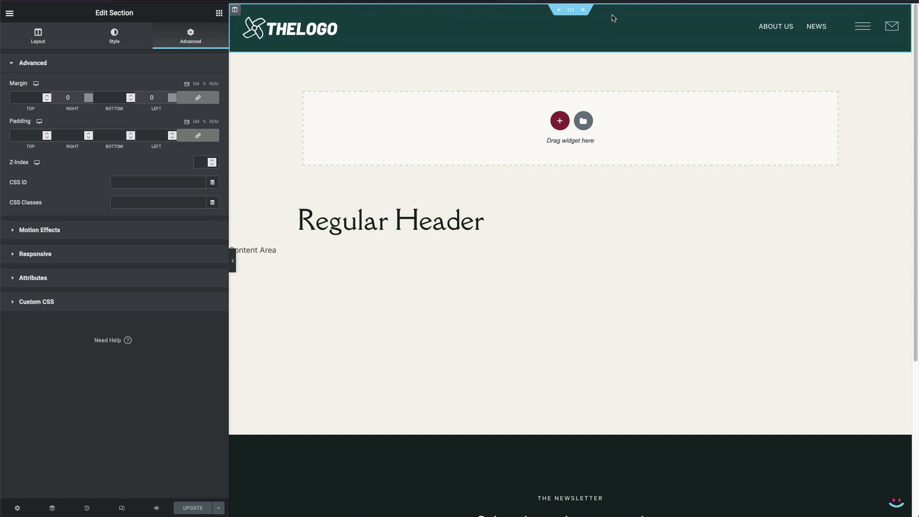
left_click(579, 25)
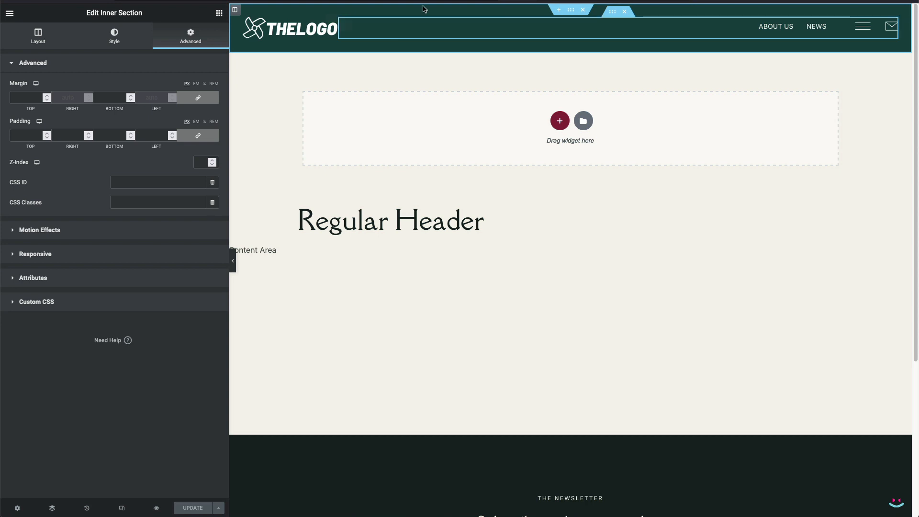
left_click(570, 10)
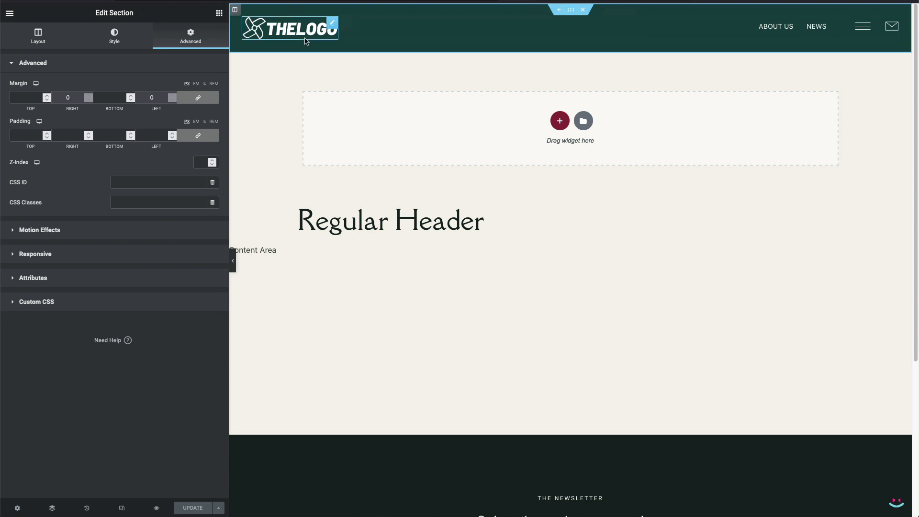
left_click(42, 40)
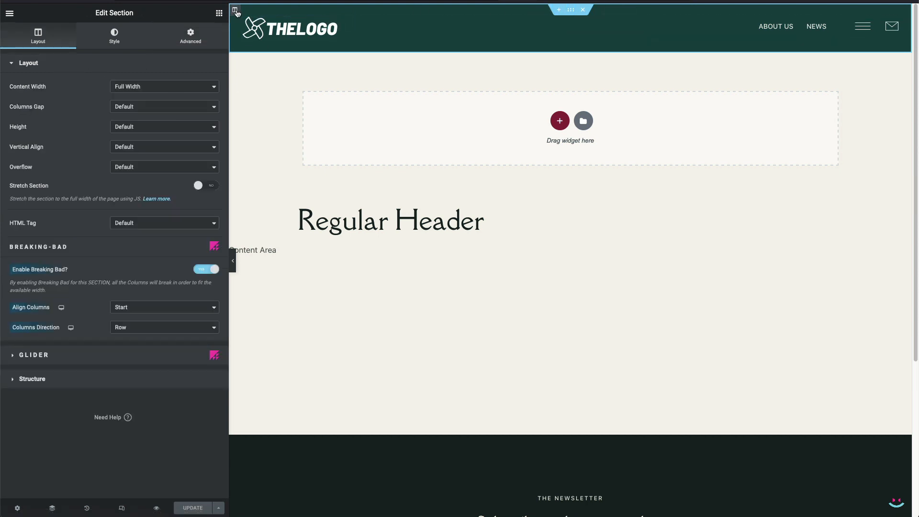
left_click(235, 10)
left_click(117, 38)
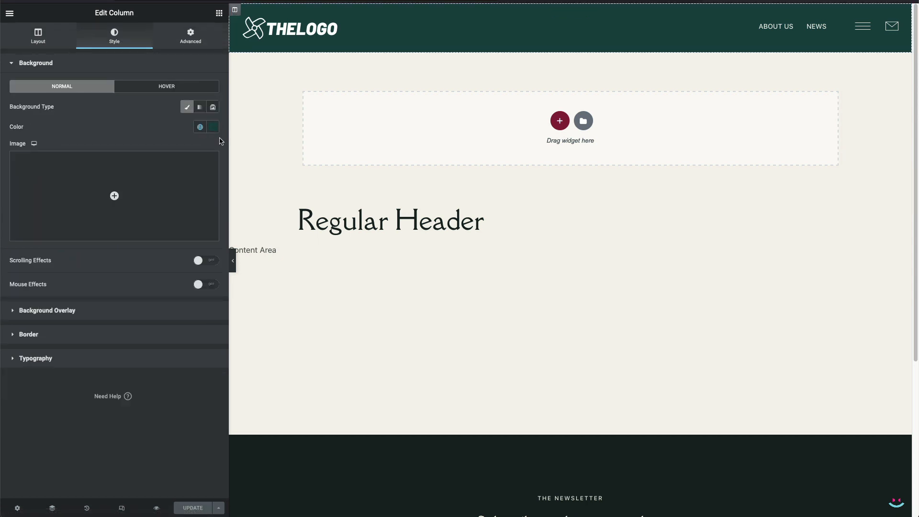
left_click(571, 11)
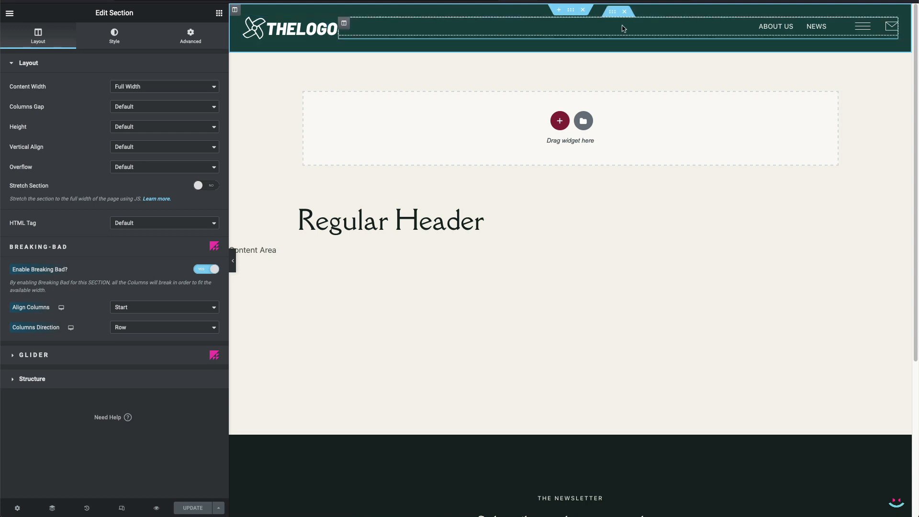
Step: Assign the CSS class ob-wrapper to the header's main column and ob-logo to the logo image
left_click(235, 11)
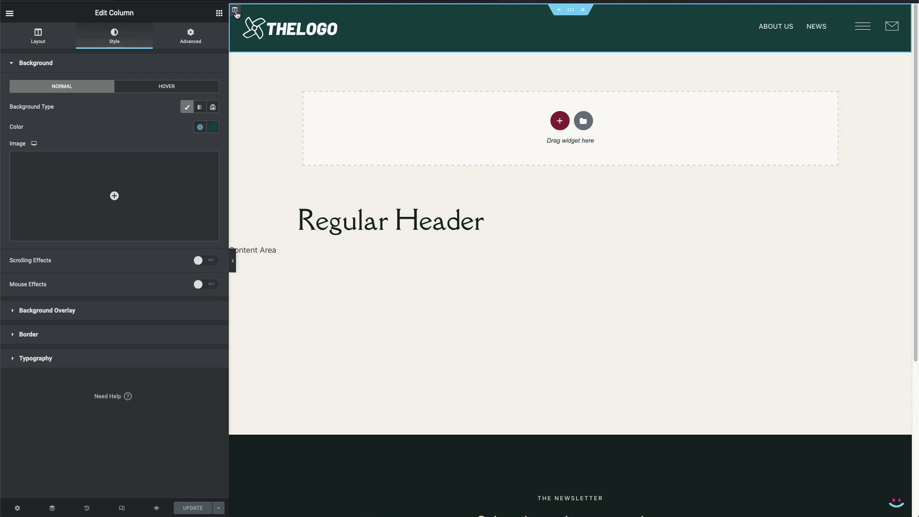
left_click(191, 36)
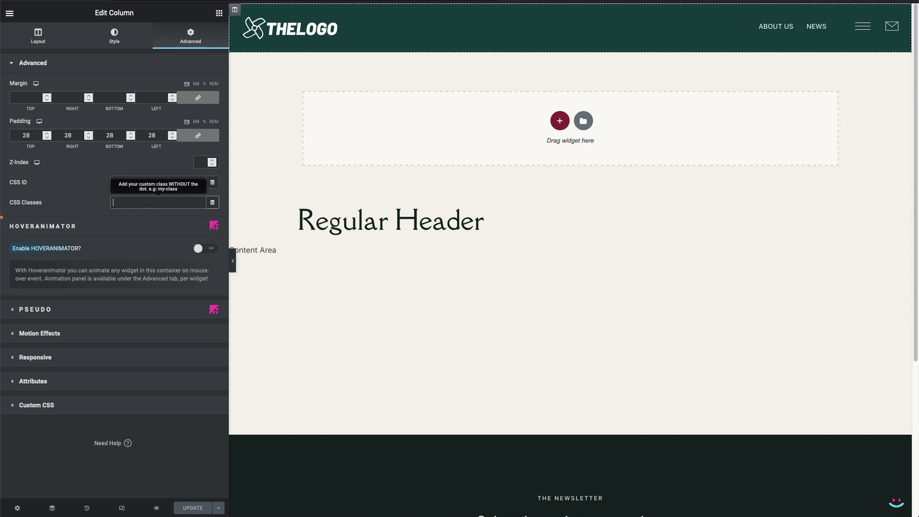
type("ob-wrapper")
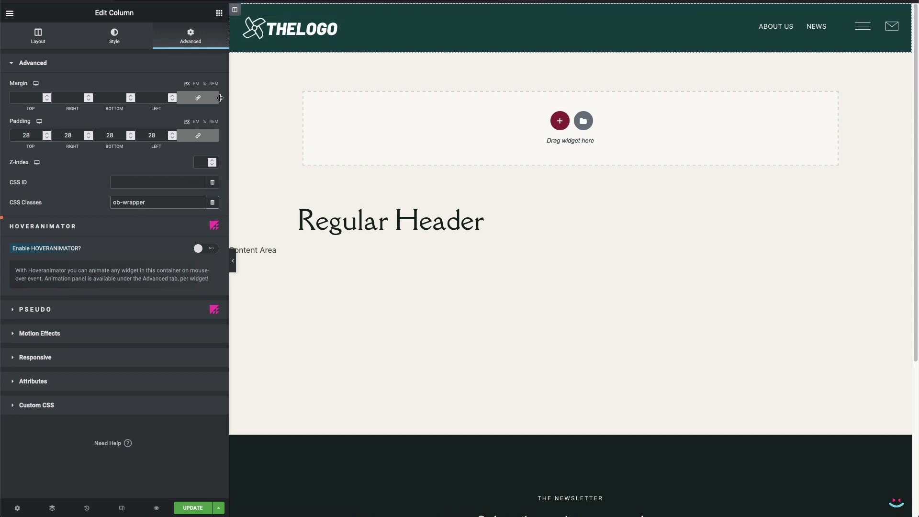
left_click_drag(161, 202, 78, 202)
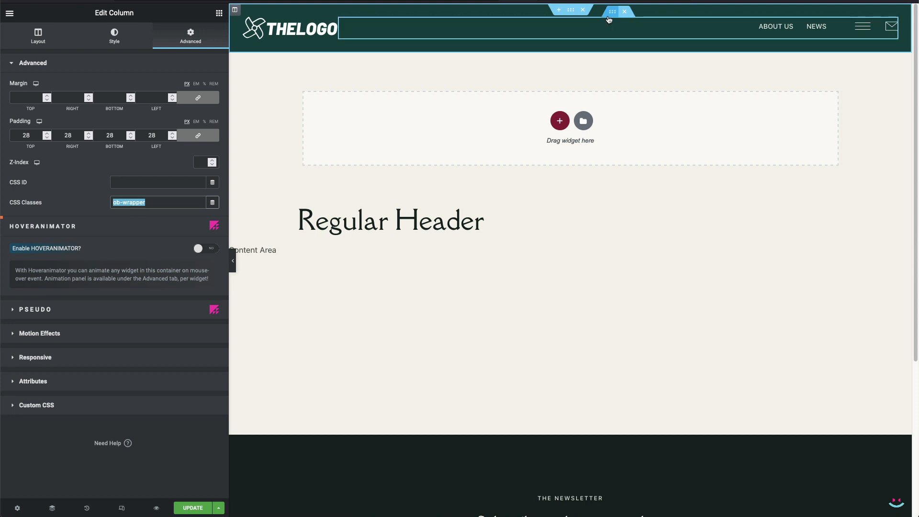
left_click(336, 27)
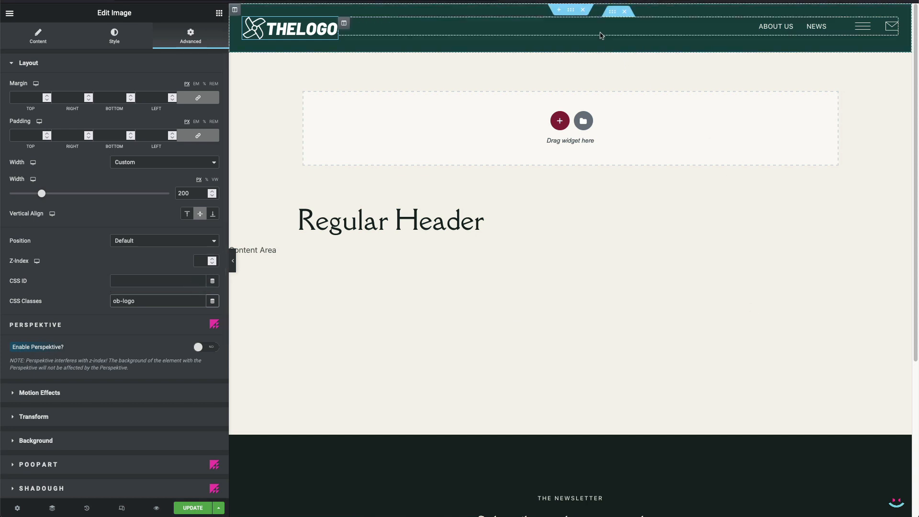
Step: Assign the CSS class ob-menu to the header's inner section holding the navigation links
left_click(565, 19)
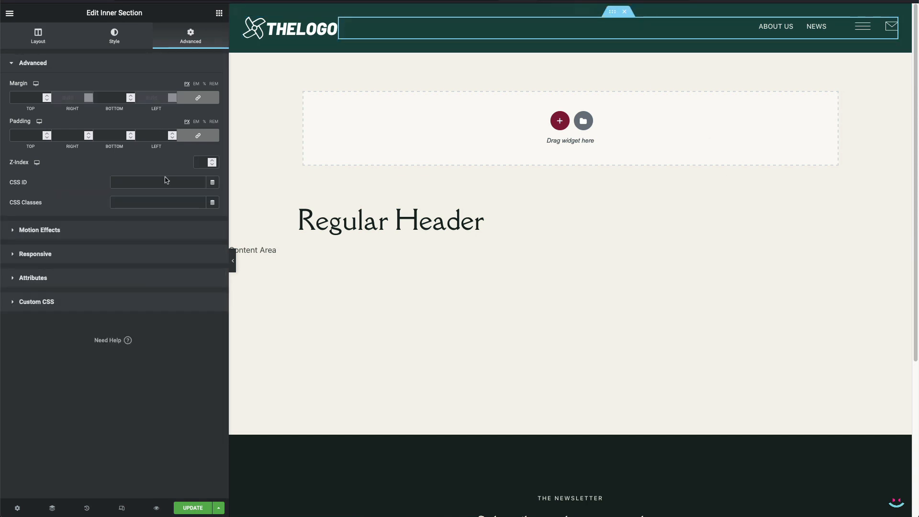
left_click(170, 200)
type("ob-m")
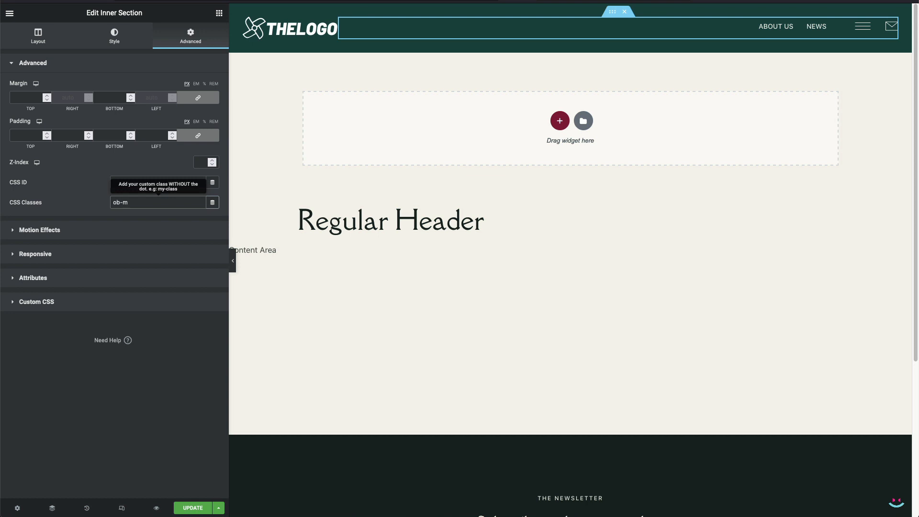
type("enu")
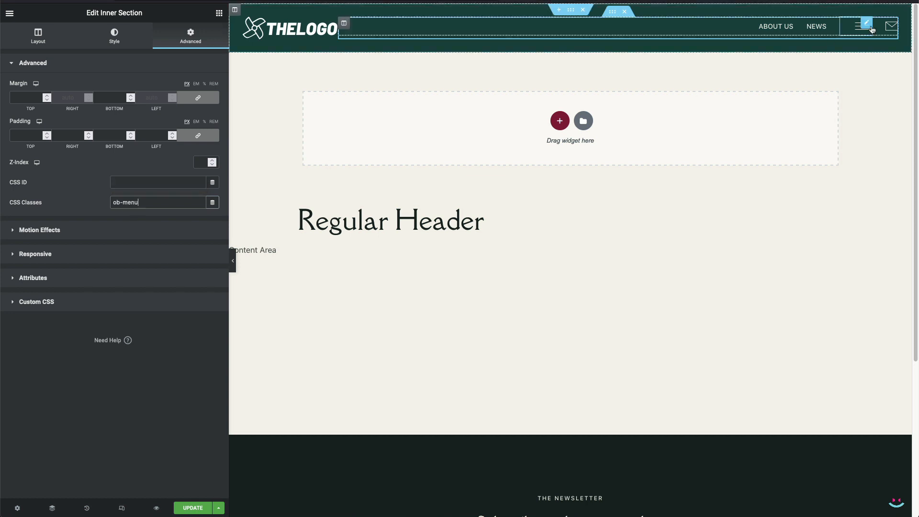
Step: Assign the CSS class ob-contact to the envelope icon in the header
left_click(891, 26)
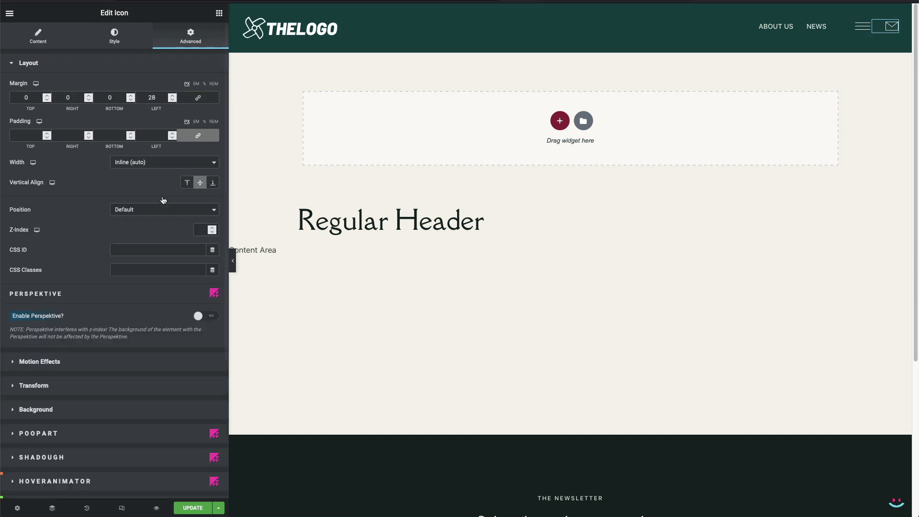
left_click(159, 270)
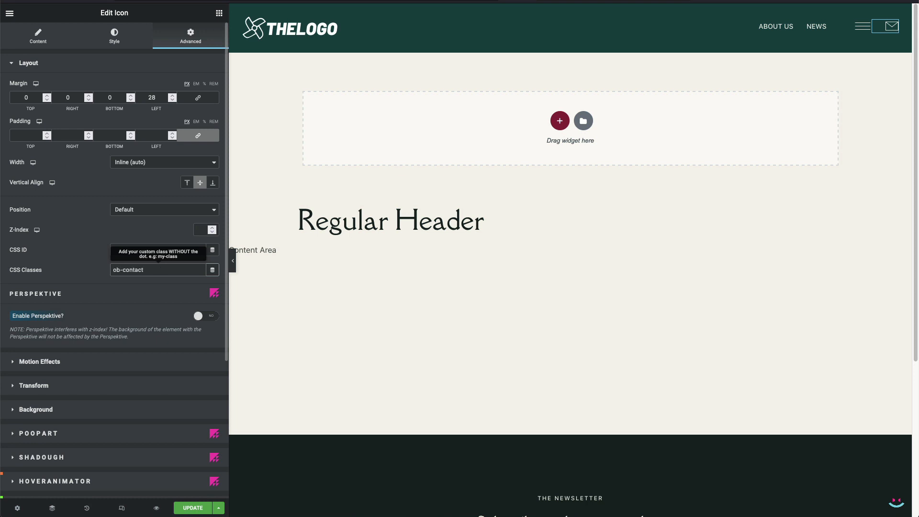
left_click(575, 242)
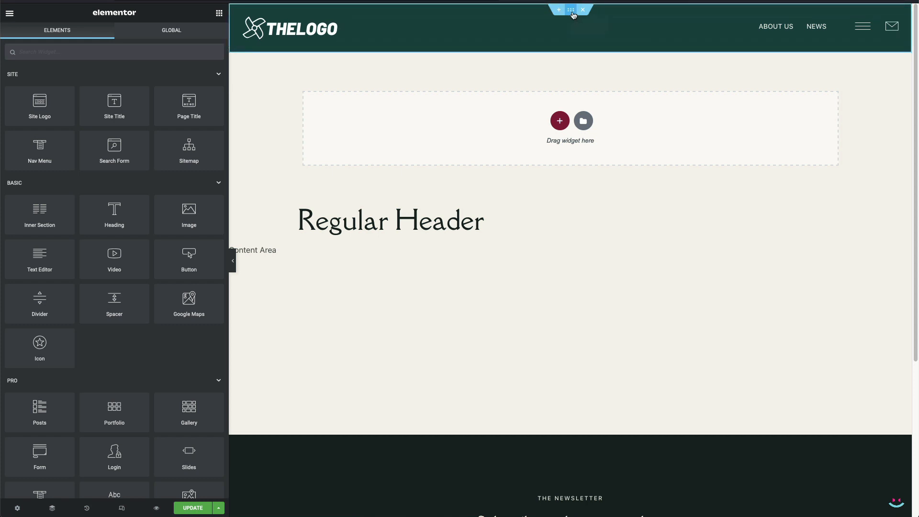
Step: Open the custom CSS of the header's main section and fill the editor with about 16 blank lines
left_click(572, 10)
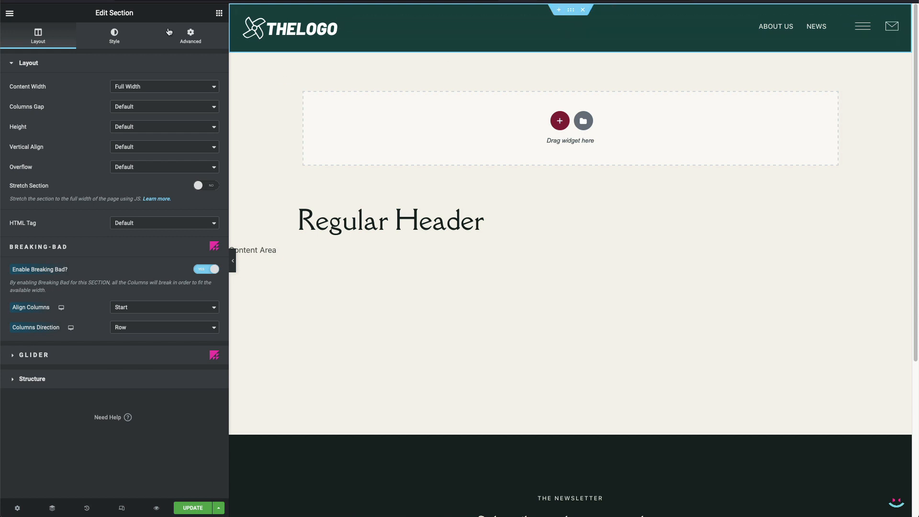
left_click(188, 34)
left_click(83, 303)
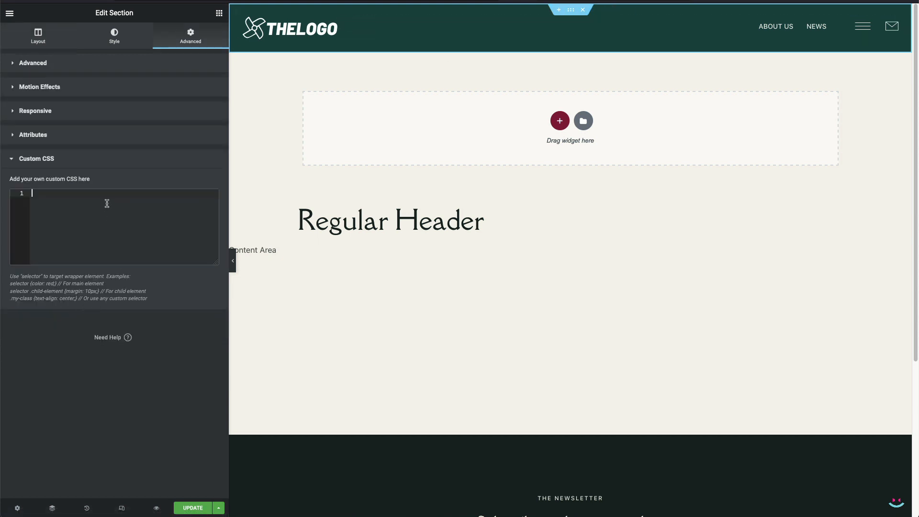
key("Return")
key("Return")
key("Return")
key("Return")
key("Return")
key("Return")
key("Return")
key("Return")
key("Return")
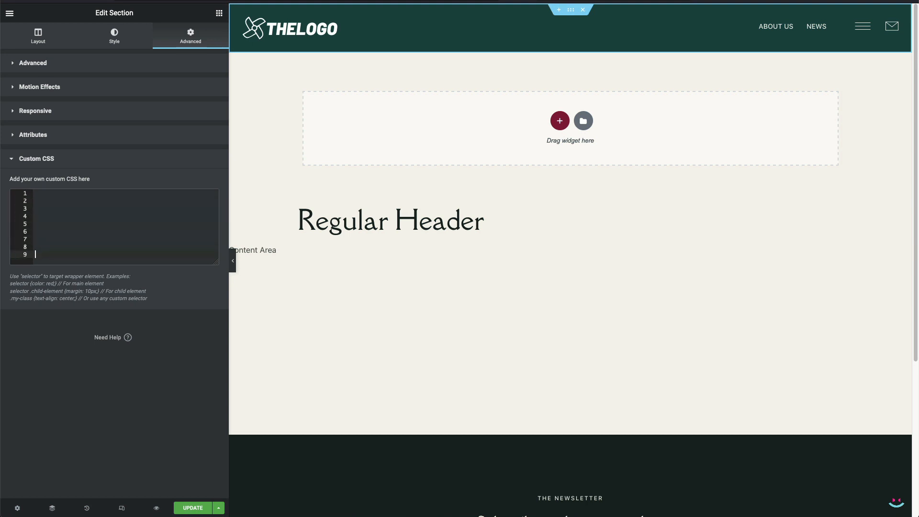
key("Return")
key("Return")
key("Return")
key("Return")
key("Return")
key("Return")
key("Return")
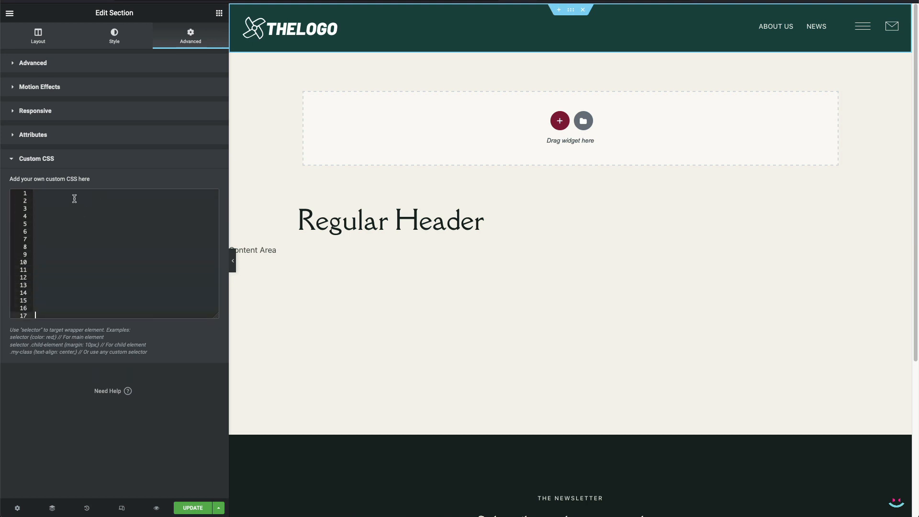
left_click(74, 199)
left_click(74, 194)
type("@media only screen a")
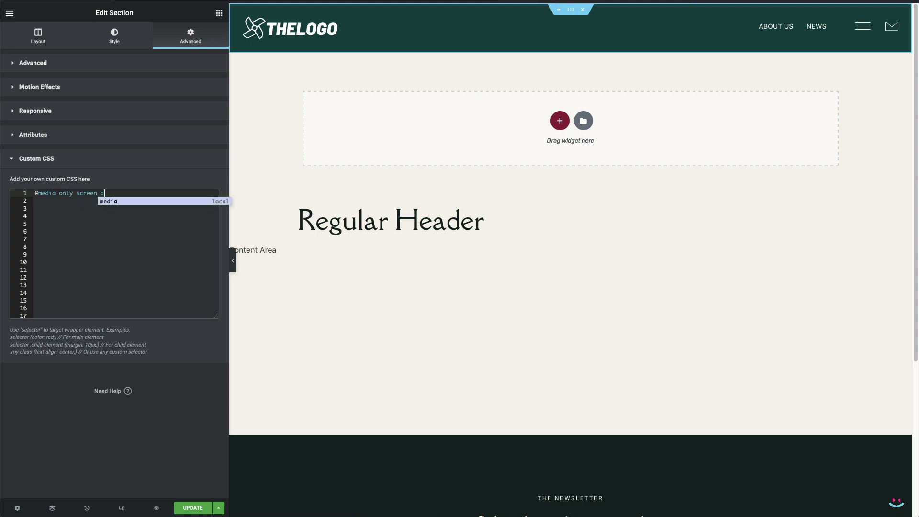
type("nd (min-width: 768px")
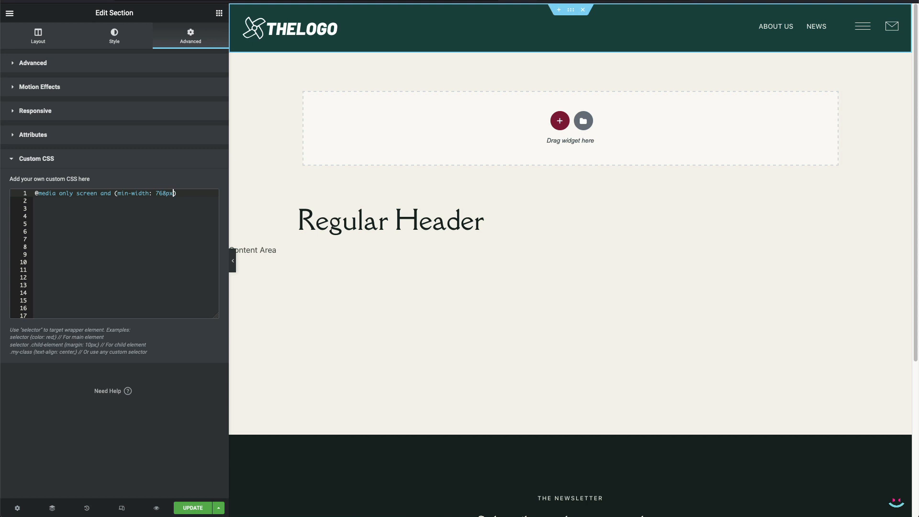
key("Return")
key("Return")
key("Return")
key("Return")
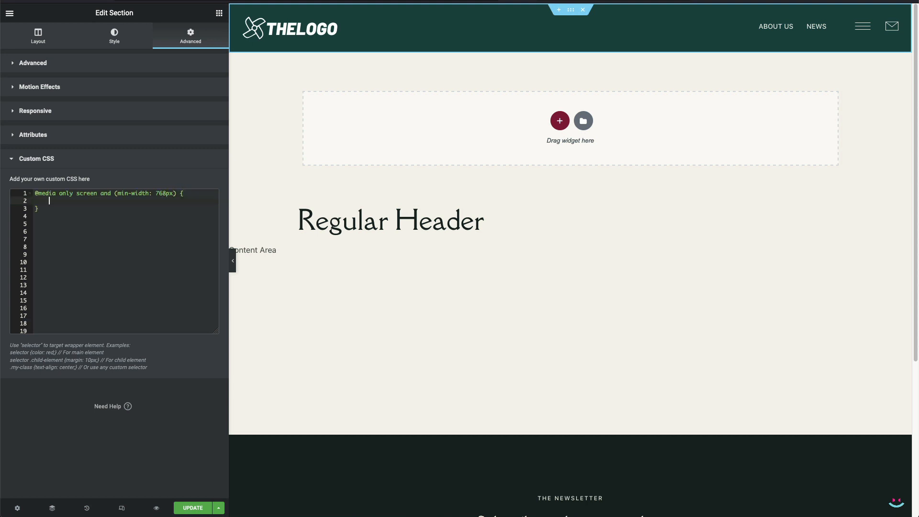
key("Up")
key("Up")
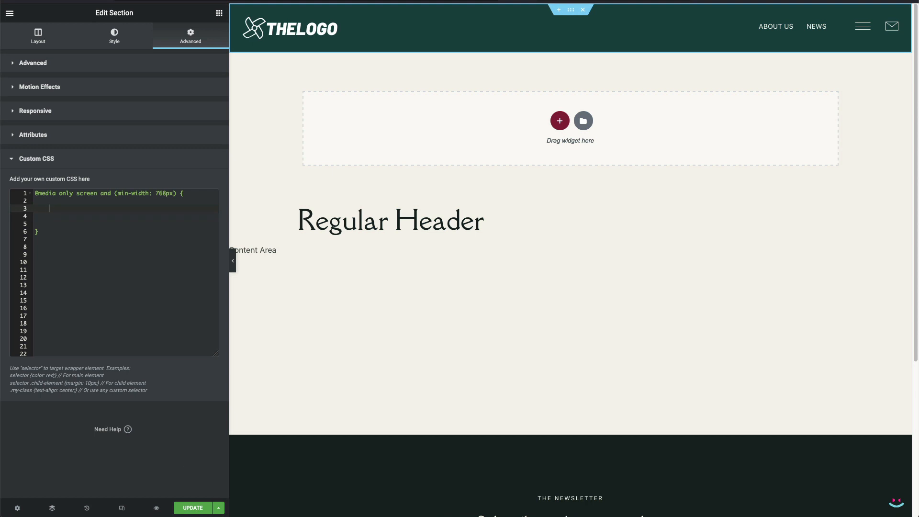
Step: Preview the header in responsive mode at mobile, desktop and tablet sizes, ending on mobile with the logo image selected
left_click(122, 508)
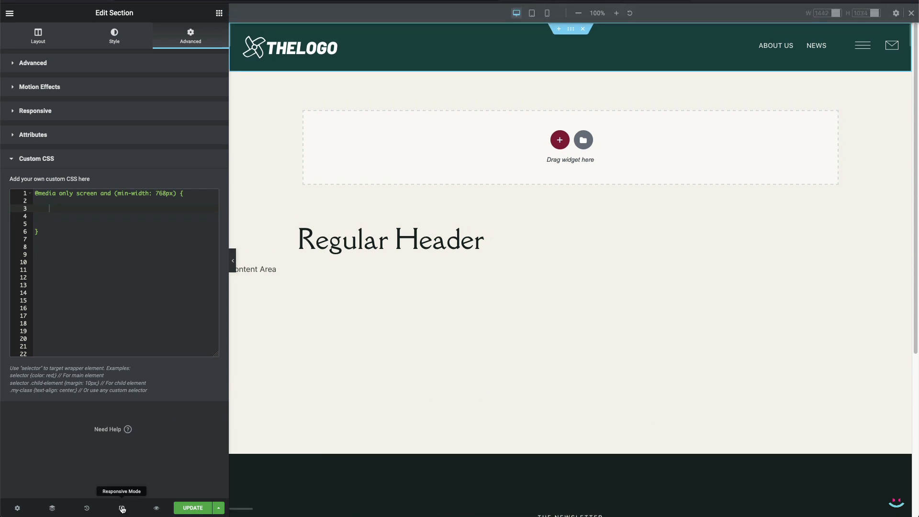
left_click(547, 13)
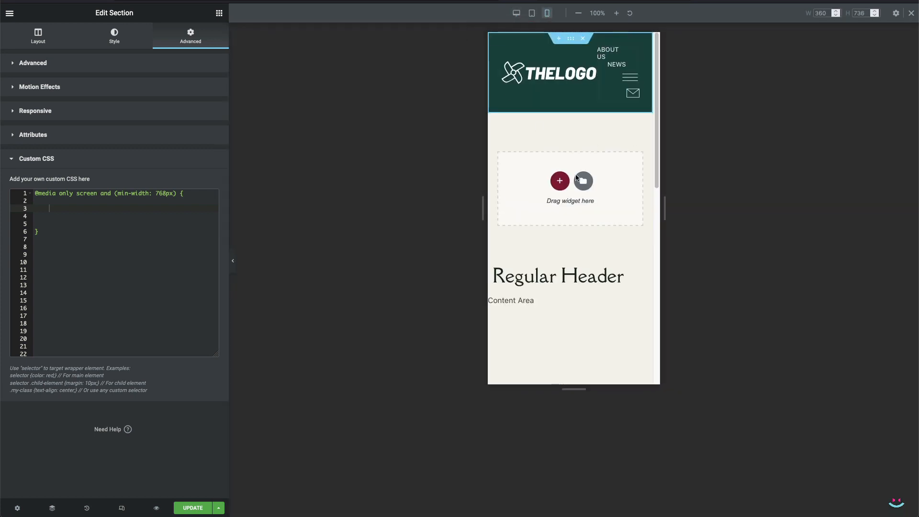
left_click(566, 252)
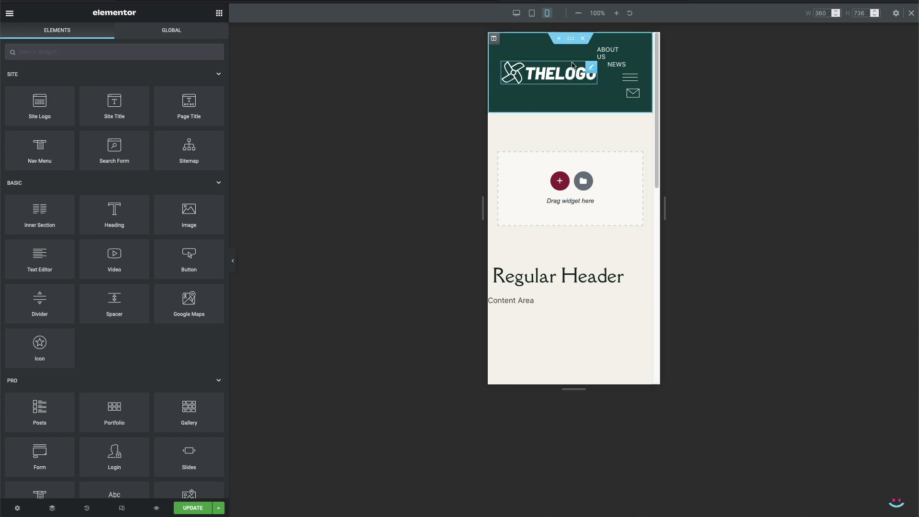
left_click(591, 68)
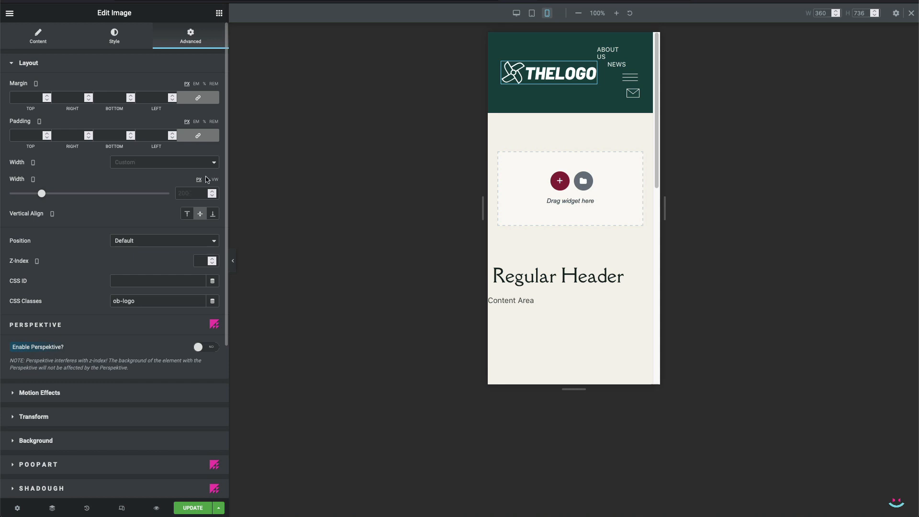
left_click(517, 13)
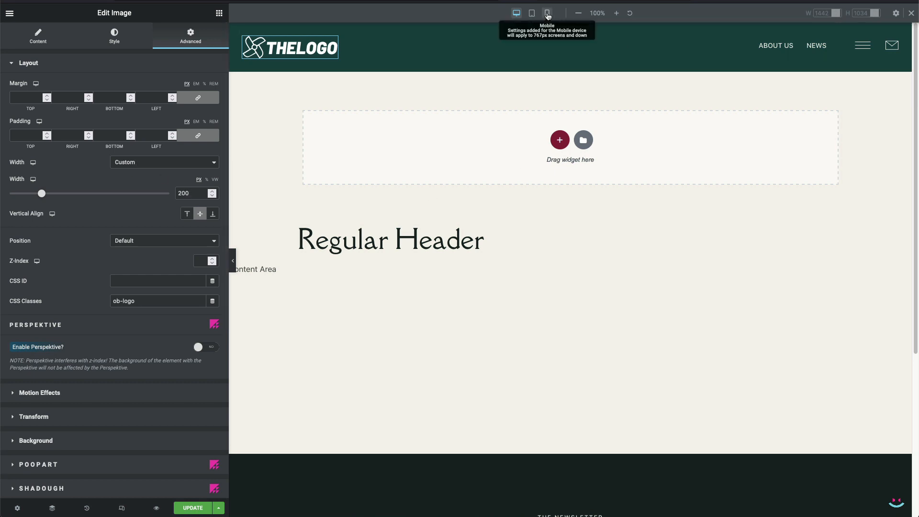
left_click(532, 14)
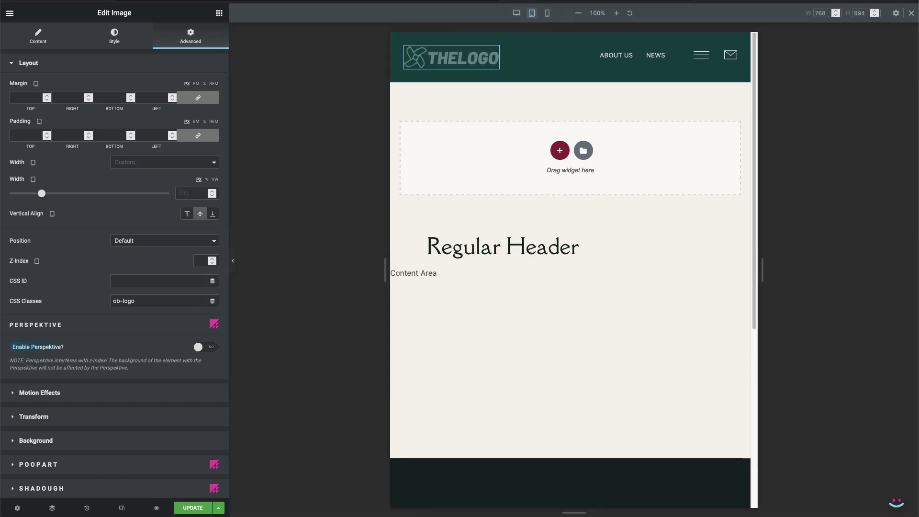
left_click(548, 14)
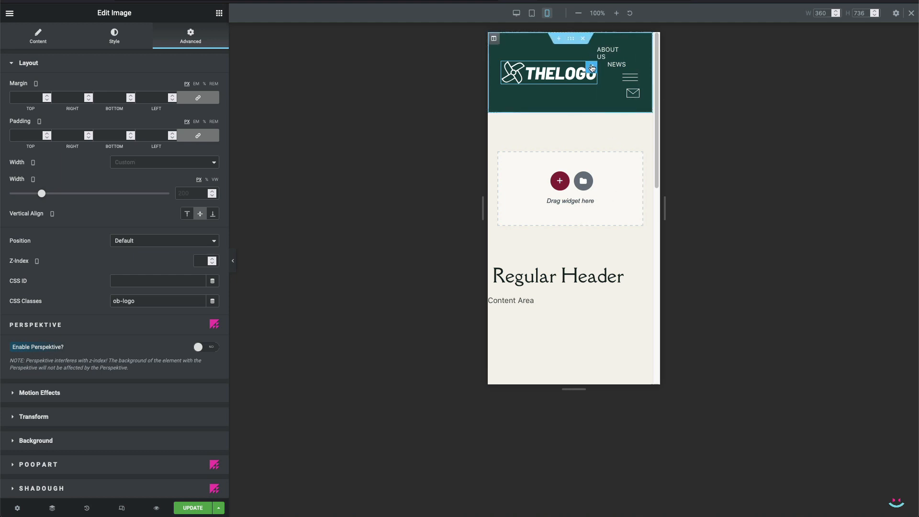
Step: Set the mobile width of the header's inner section holding the navigation links to 100%
left_click(613, 41)
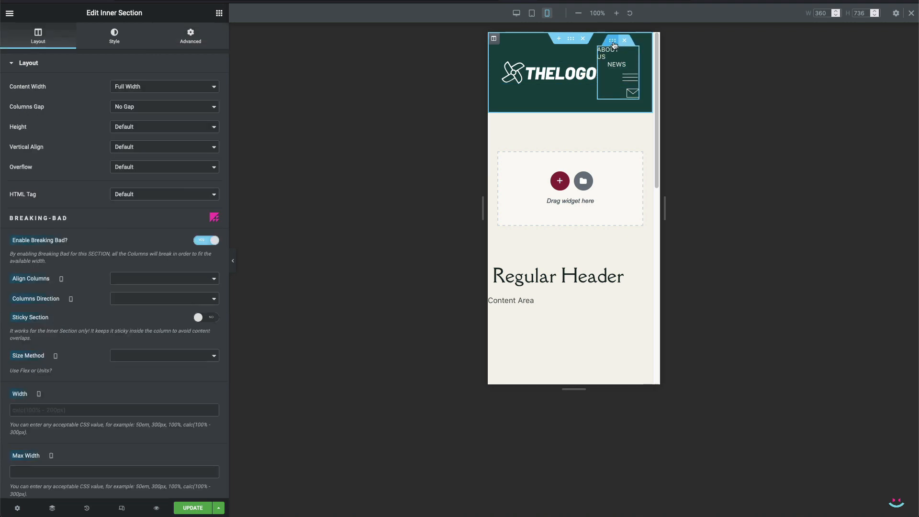
scroll(88, 308, "down", 1)
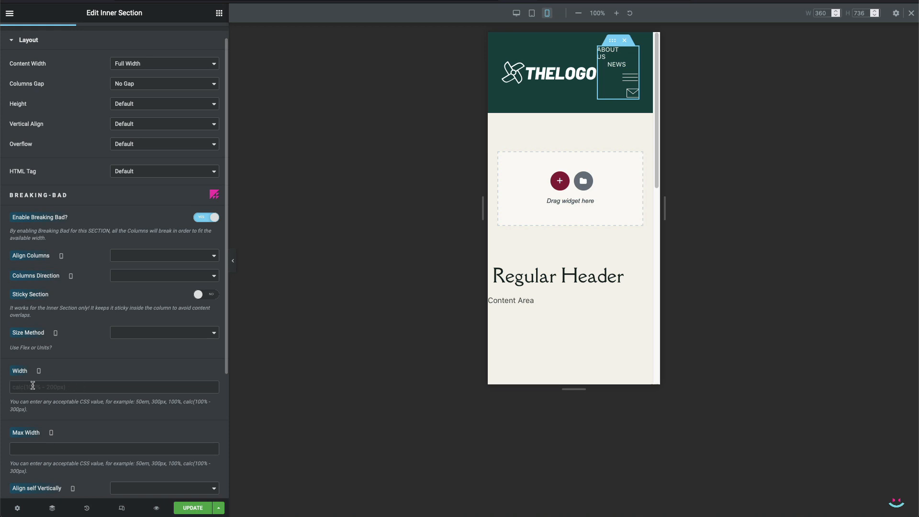
left_click(81, 389)
type("100%")
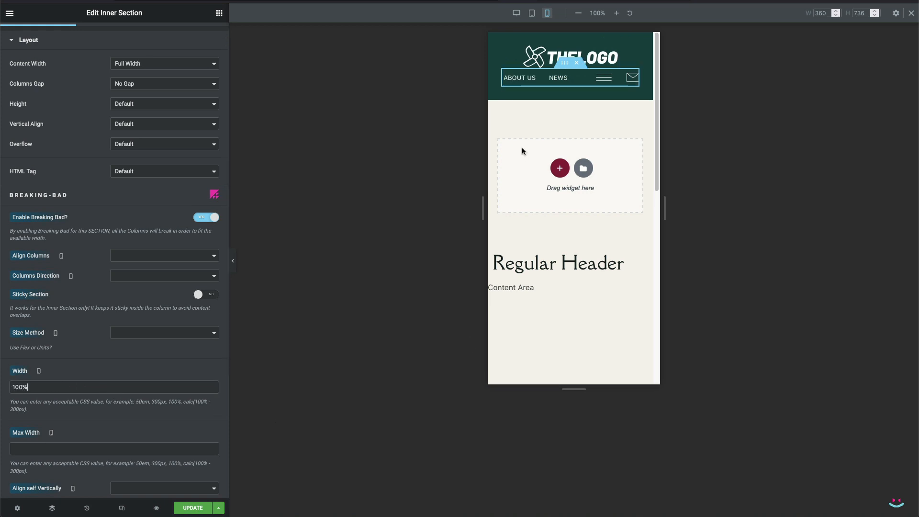
Step: Give the logo image a custom mobile width of 140 px and a bottom margin of 11 px
left_click(582, 58)
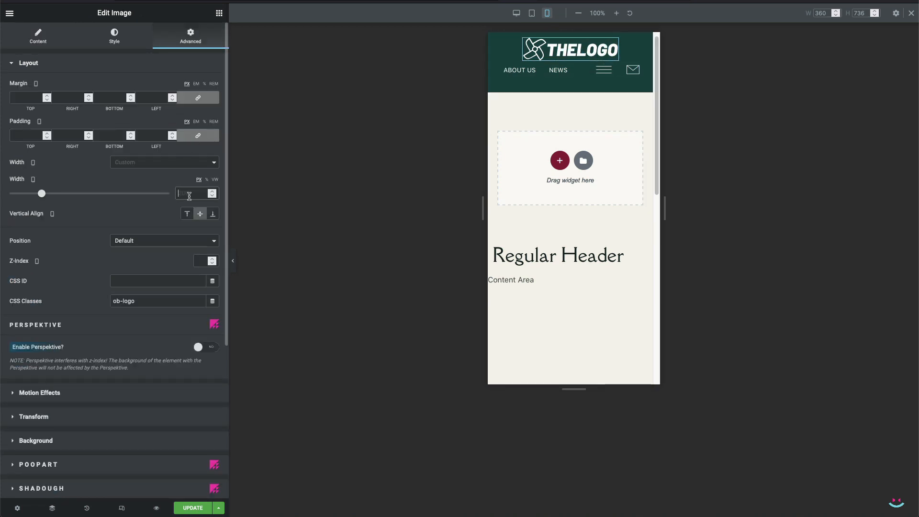
left_click(128, 165)
left_click(130, 202)
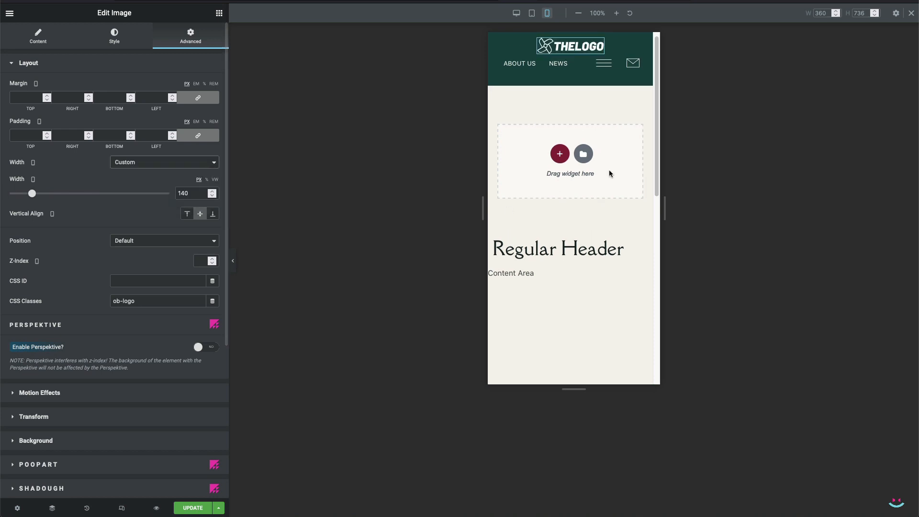
left_click(197, 98)
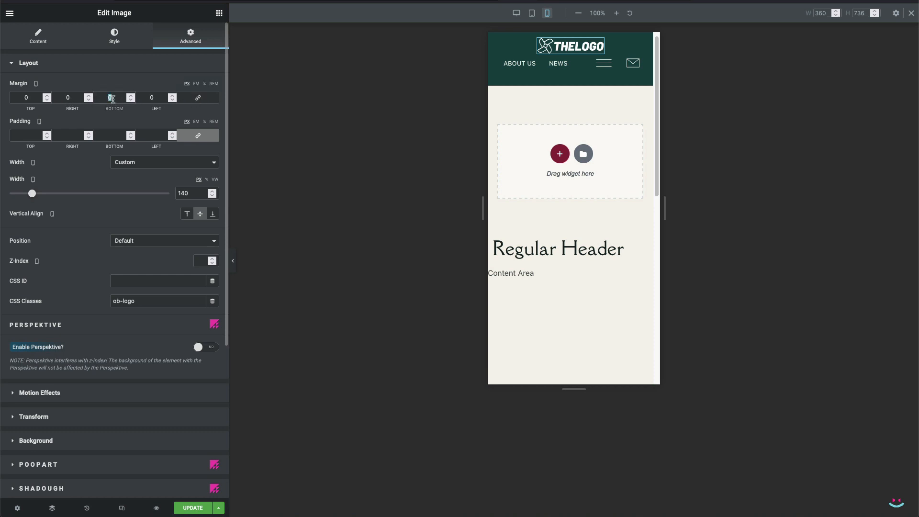
type("11")
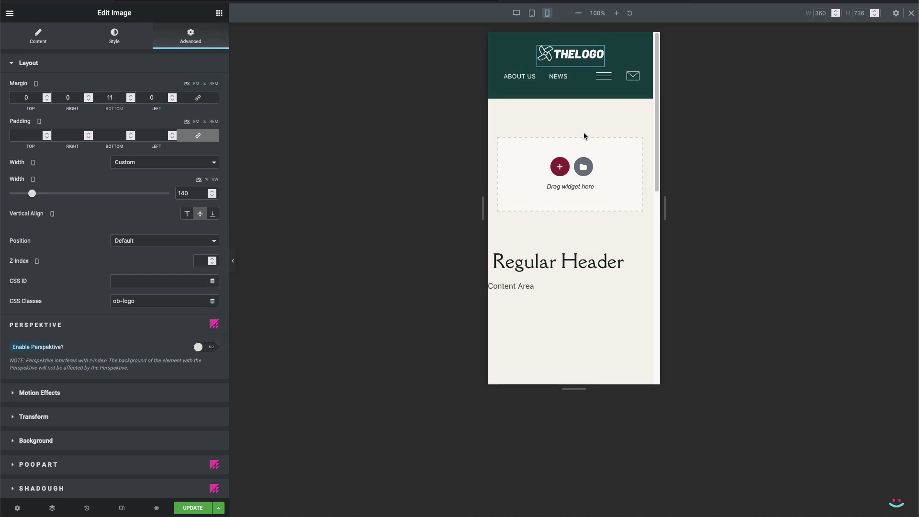
Step: Try the Vertical LR writing mode on the ABOUT US heading and return it to Normal
left_click(543, 79)
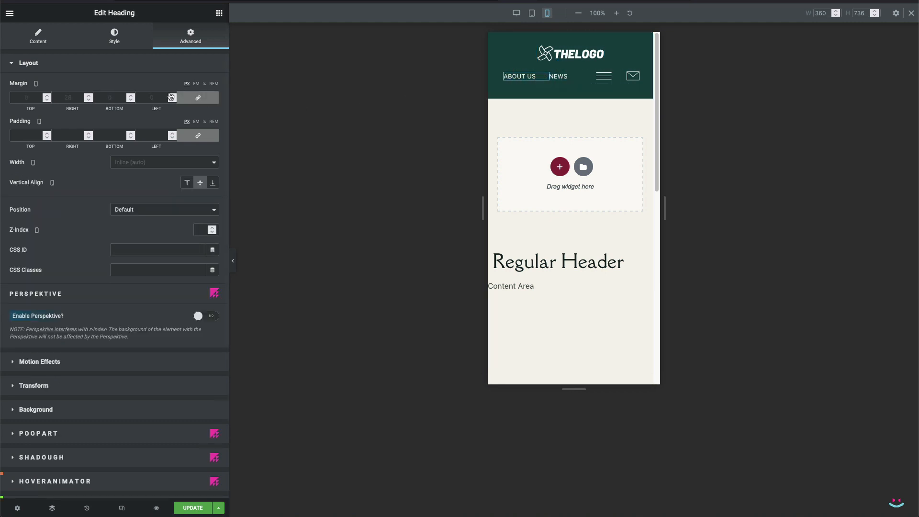
left_click(113, 37)
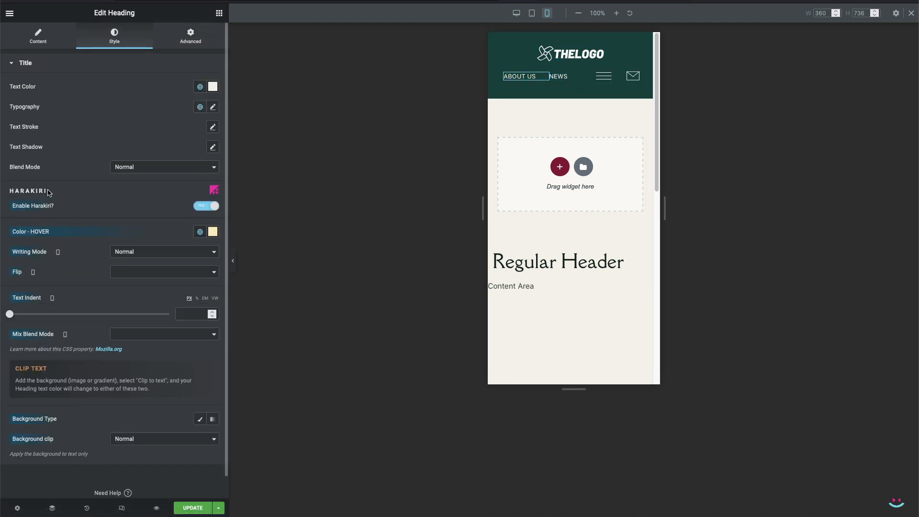
left_click_drag(48, 193, 9, 192)
left_click_drag(47, 255, 13, 255)
left_click(145, 250)
left_click(146, 235)
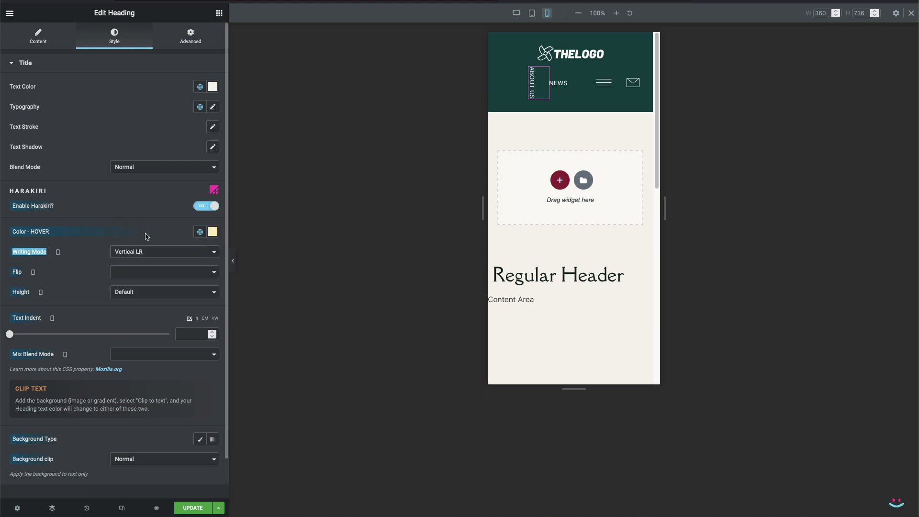
left_click(145, 254)
left_click(144, 269)
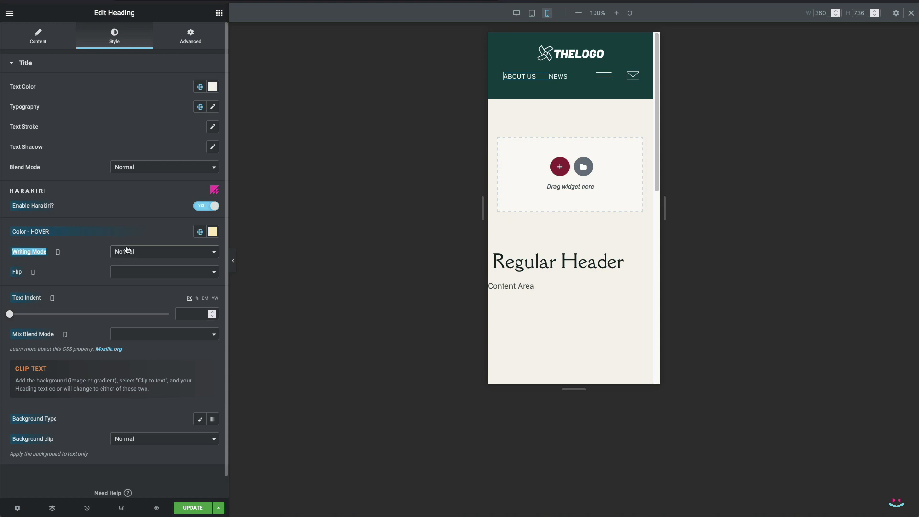
Step: Set the ABOUT US heading's mobile right margin to 28 px and its width to Inline (auto)
left_click(187, 43)
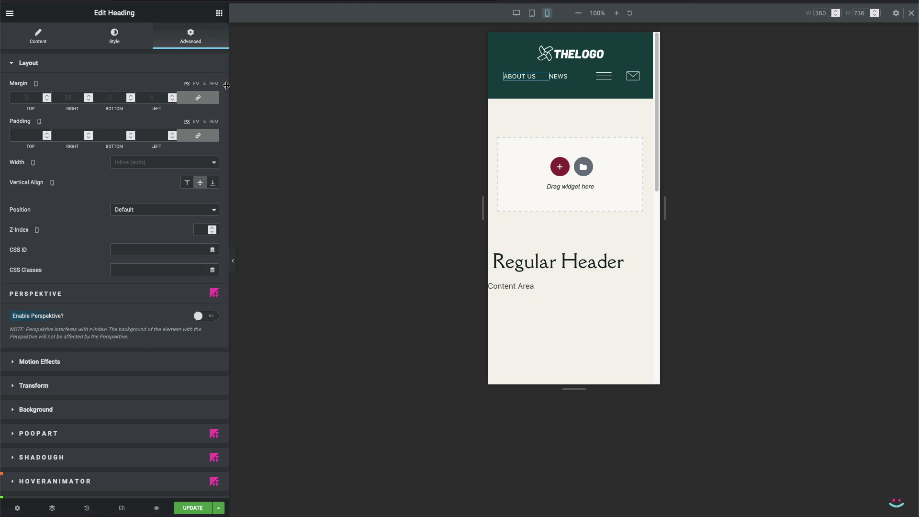
left_click(196, 100)
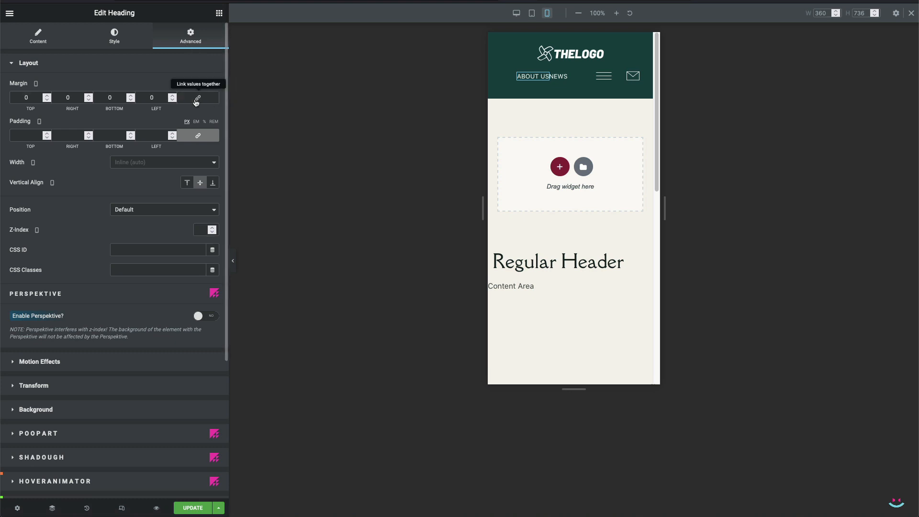
double_click(75, 97)
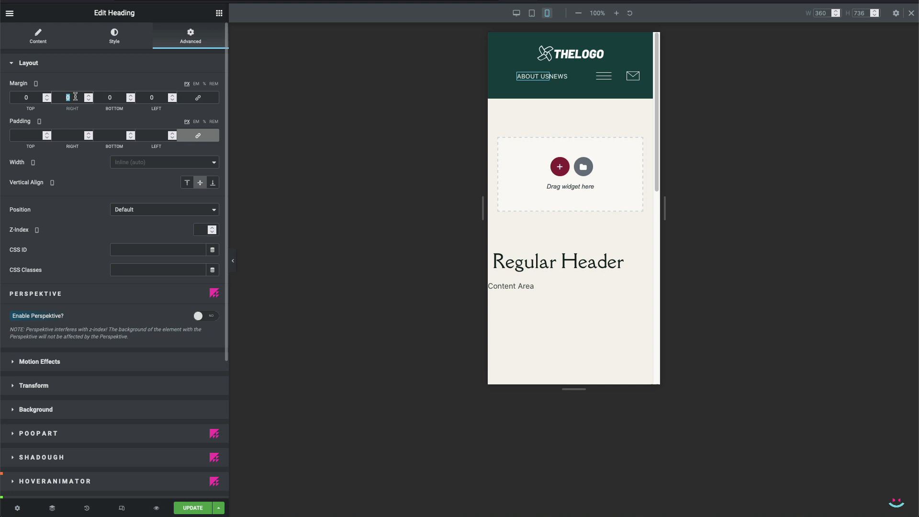
type("28")
left_click(165, 162)
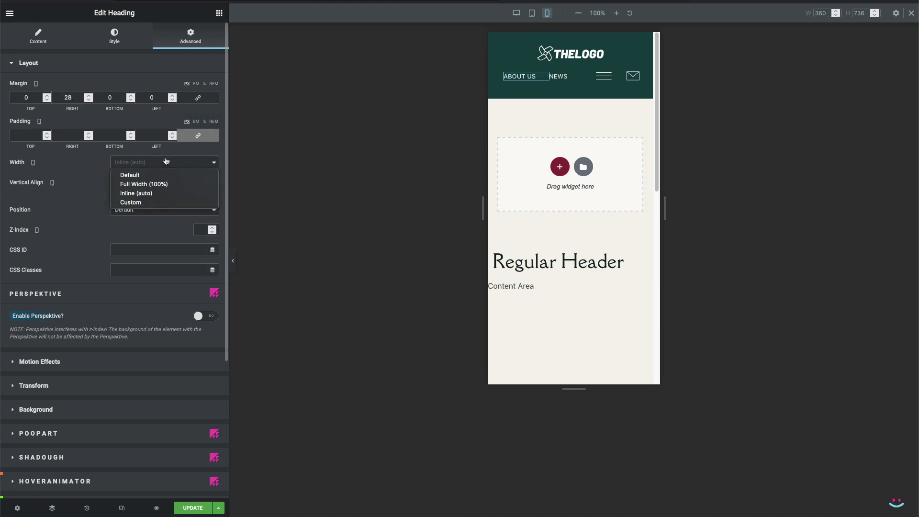
left_click(157, 193)
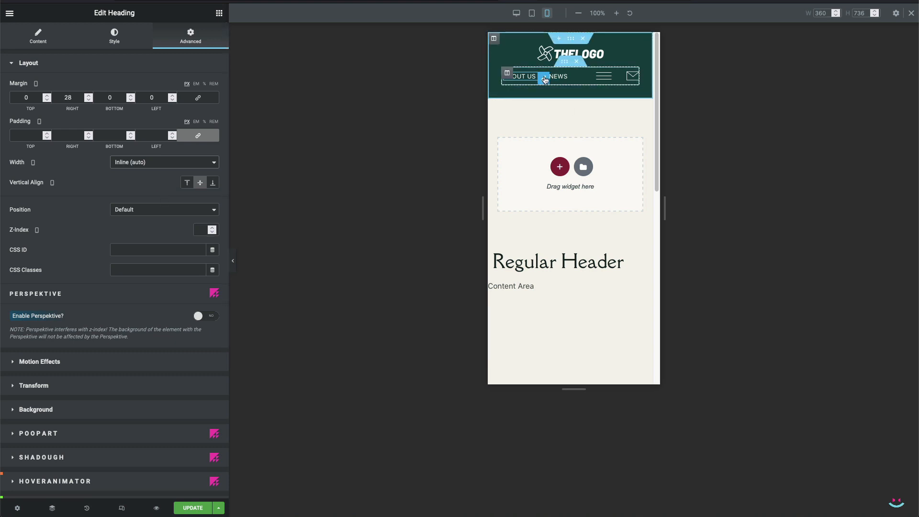
Step: Copy the ABOUT US heading and paste its style onto the NEWS heading
right_click(547, 80)
left_click(567, 117)
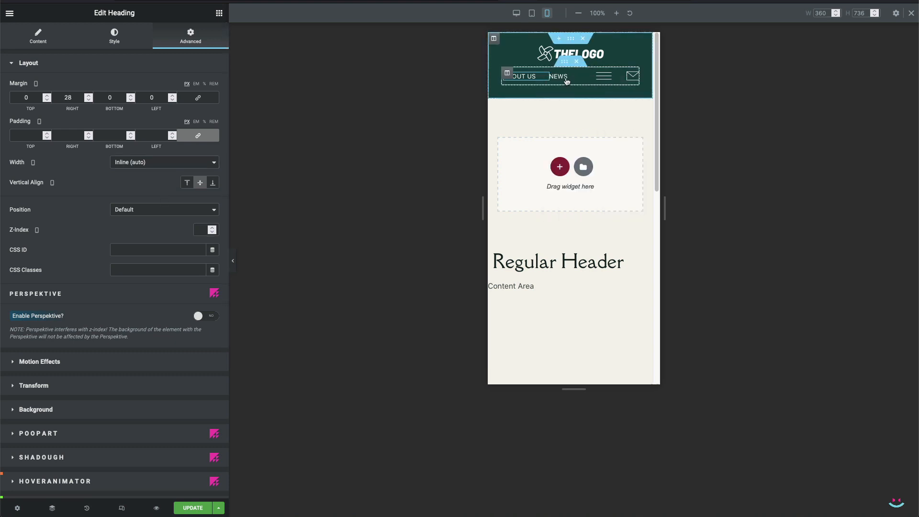
right_click(574, 78)
left_click(604, 143)
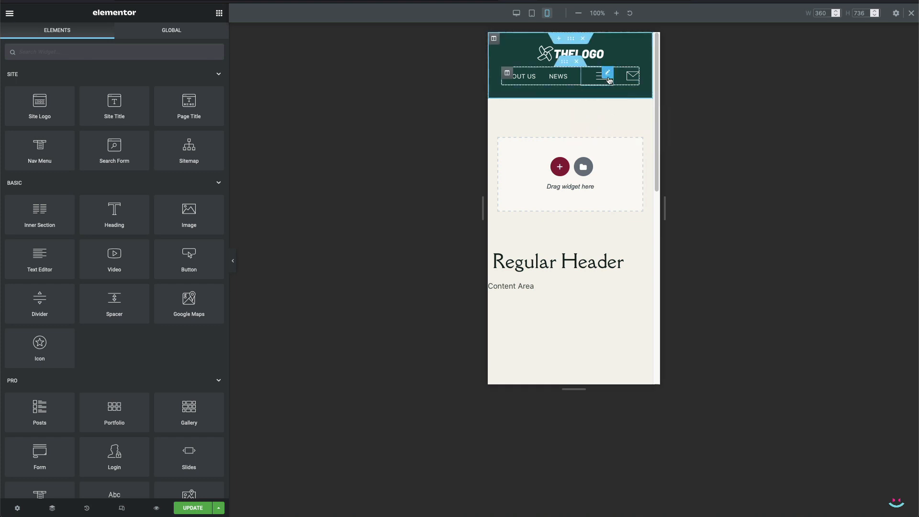
Step: Set the menu bars icon's mobile left margin to 28 px with the other sides at 0, and its width to Inline (auto)
left_click(608, 73)
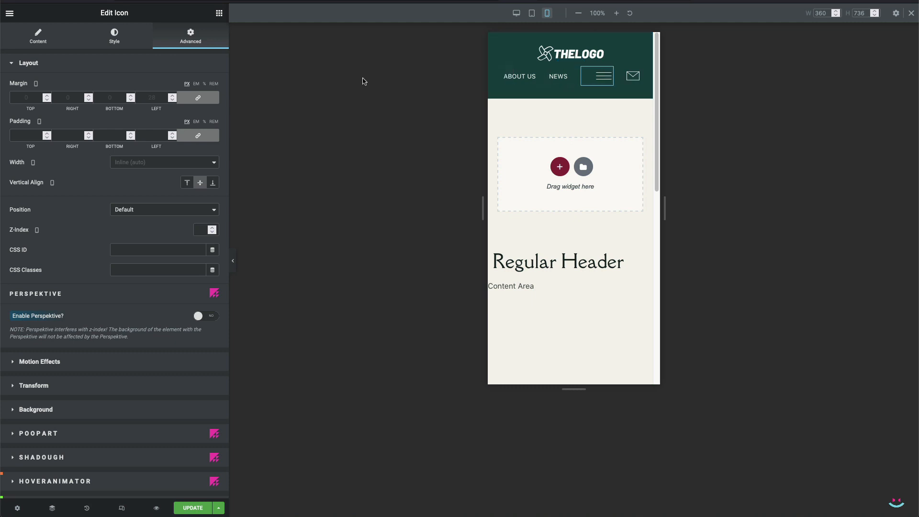
left_click(200, 98)
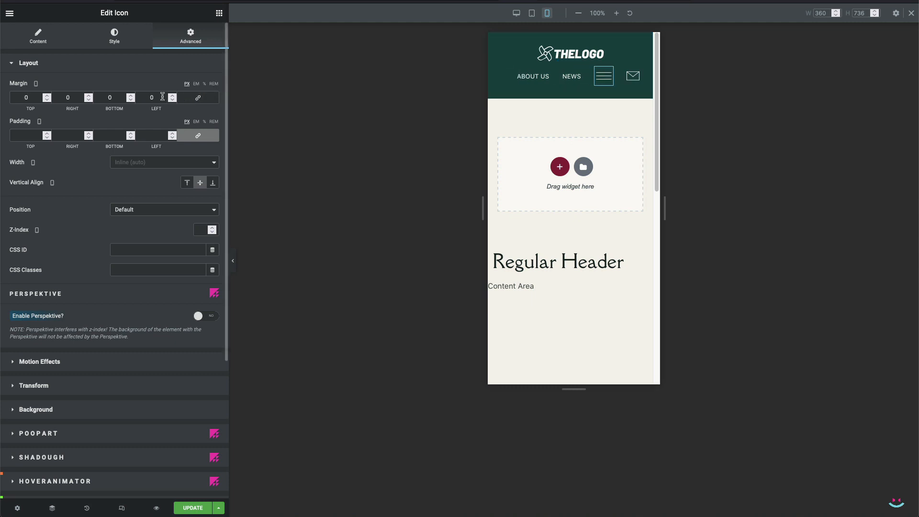
type("28")
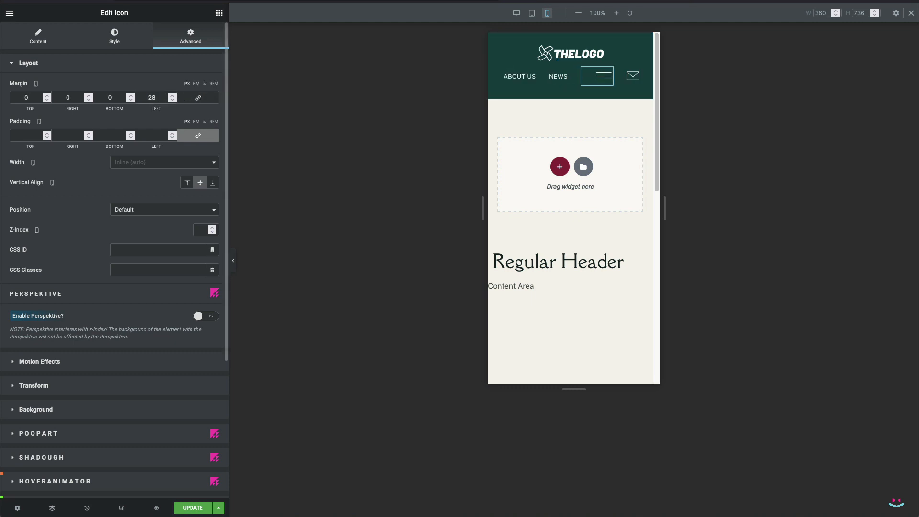
left_click(165, 163)
left_click(161, 193)
Step: Give the envelope contact icon a mobile left margin of 28 px, other sides 0, and an Inline (auto) width
left_click(198, 98)
type("28")
left_click(177, 162)
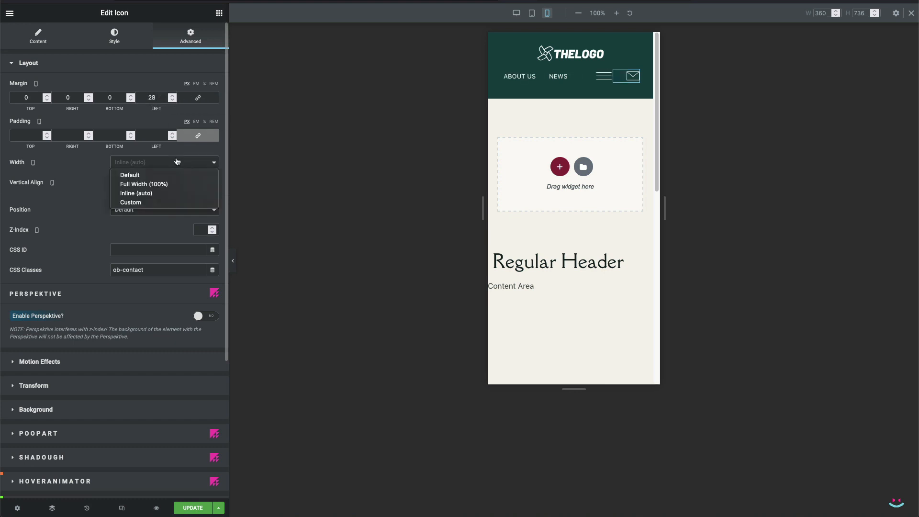
left_click(171, 192)
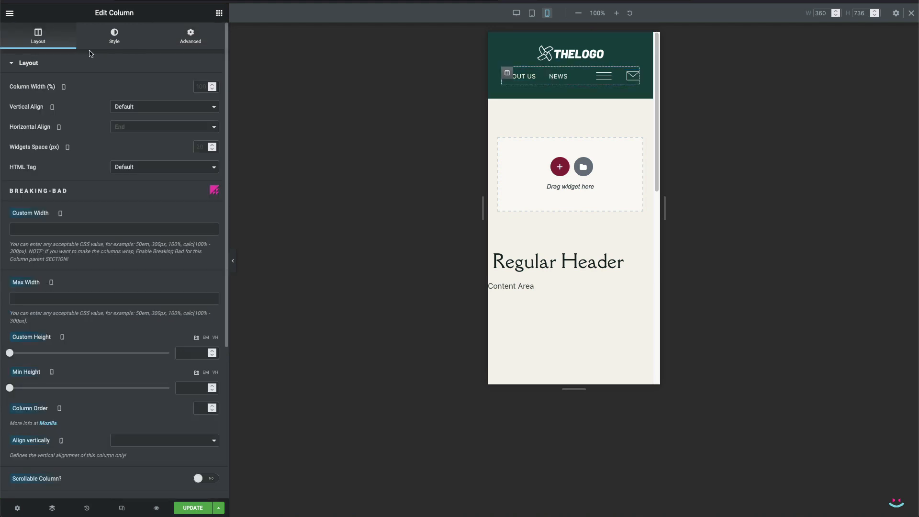
Step: Set the mobile horizontal alignment of the inner column holding the menu items to Center
left_click(162, 127)
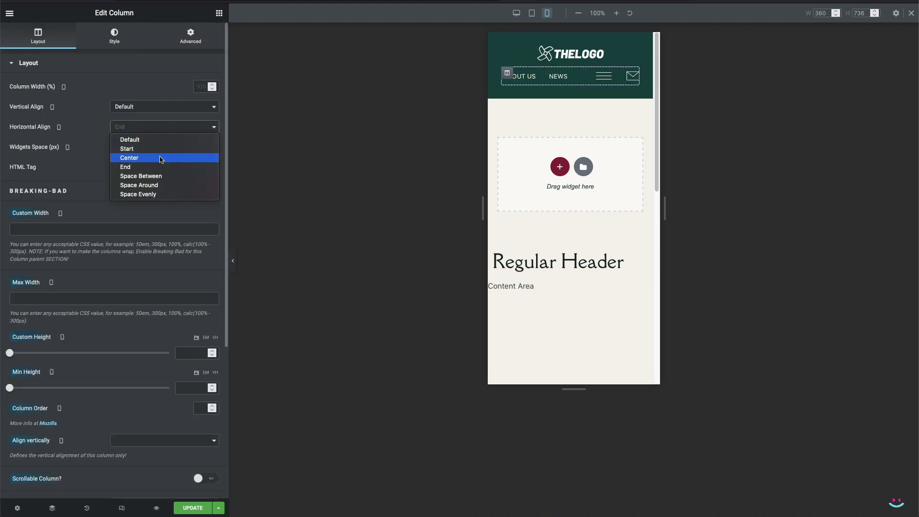
left_click(161, 154)
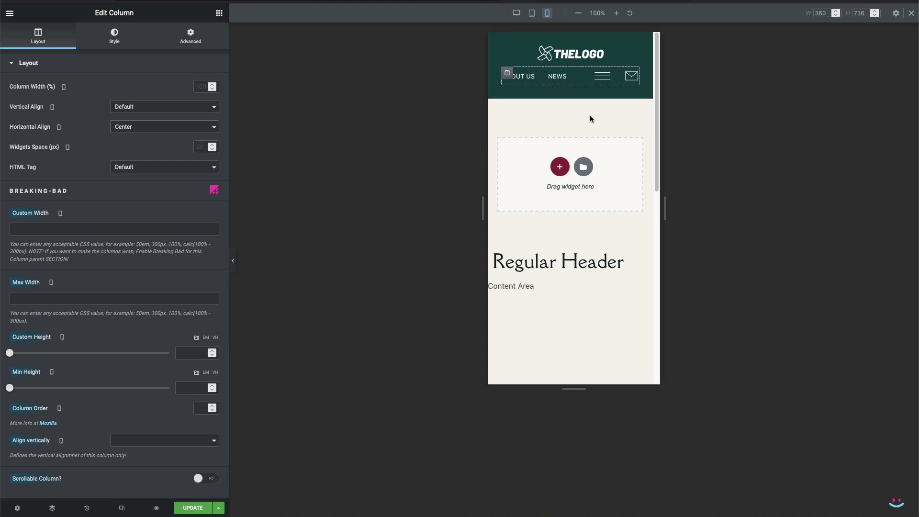
left_click(583, 230)
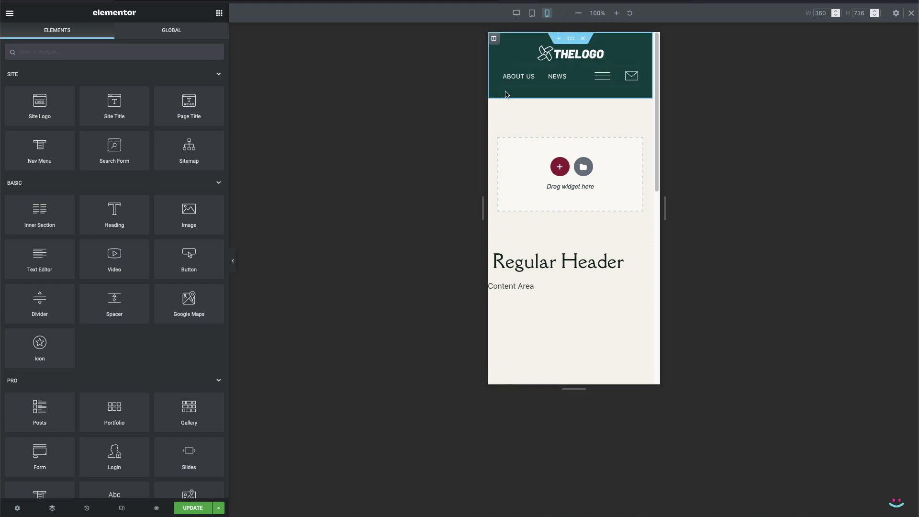
Step: Set the header wrapper column's mobile padding to 17 px top and bottom and 11 px right and left
left_click(493, 38)
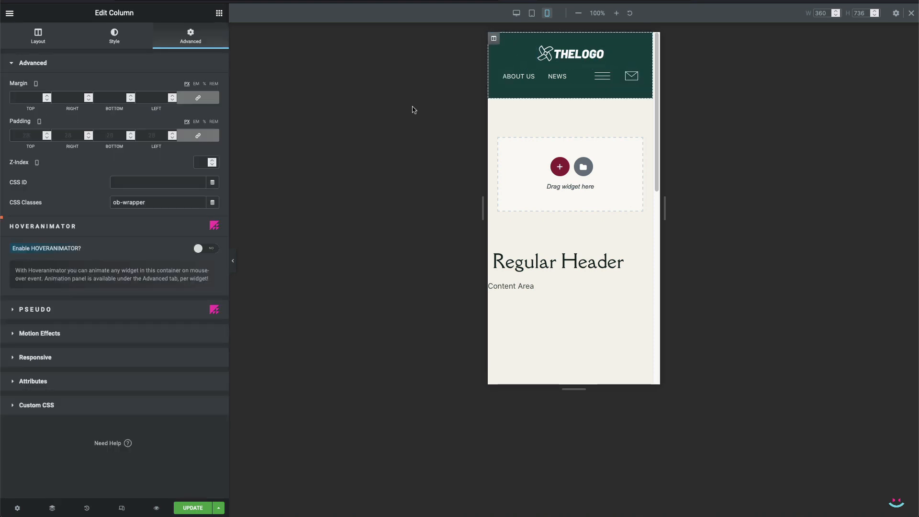
left_click(32, 134)
type("17")
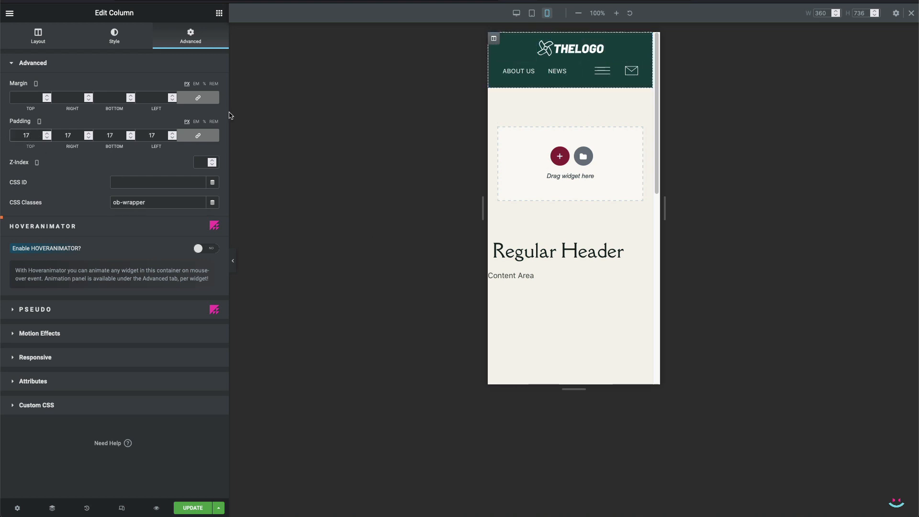
left_click(198, 136)
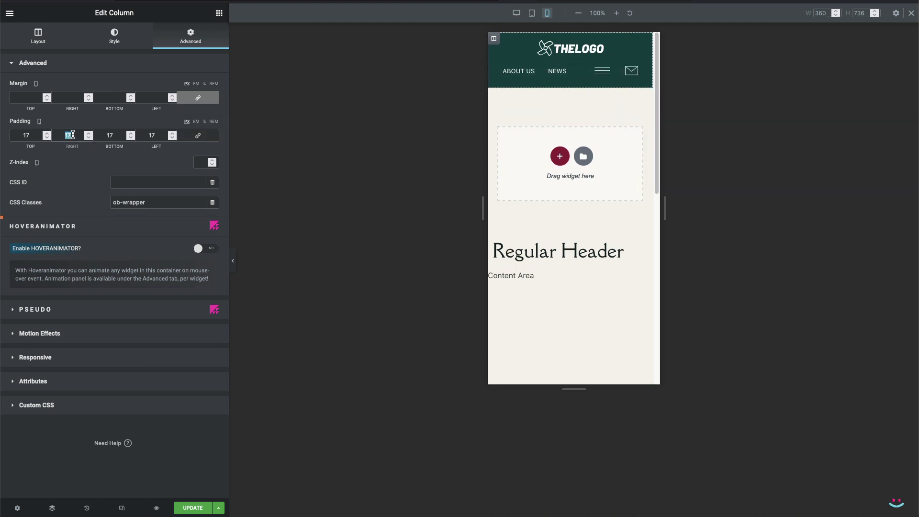
type("11")
double_click(157, 136)
type("1")
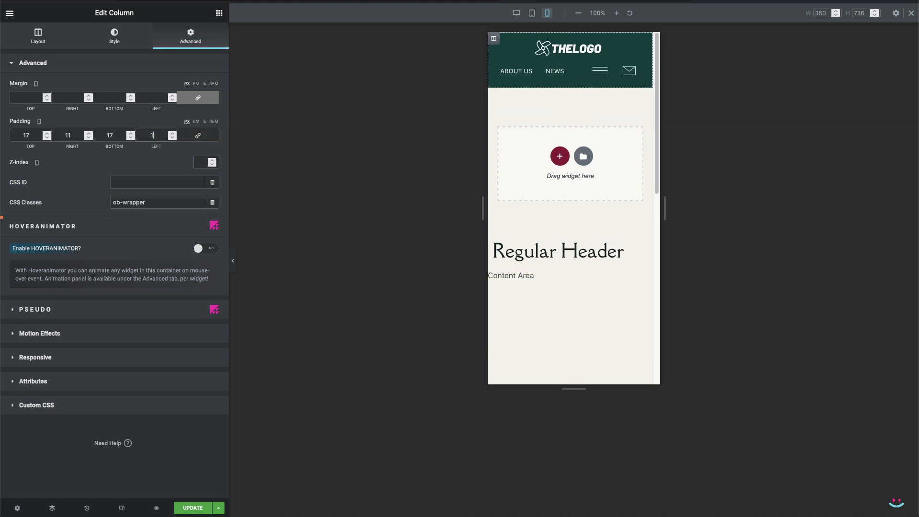
type("1")
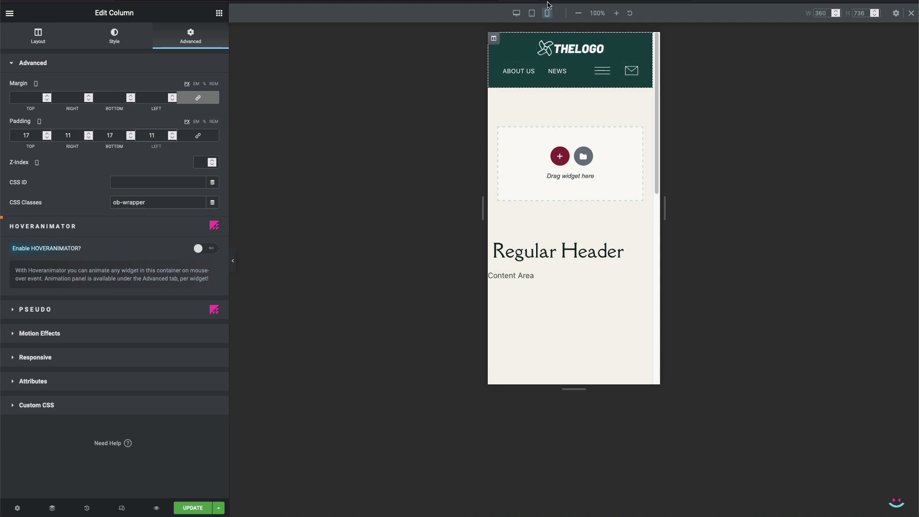
Step: Return to desktop view and start a "selector .ob-wrapper" rule inside the 768px media query of the header section's custom CSS
left_click(516, 13)
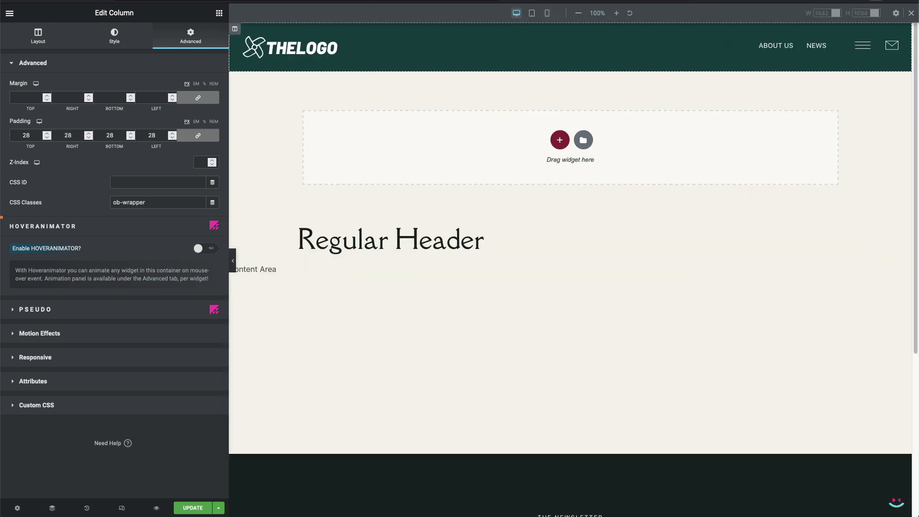
left_click(911, 15)
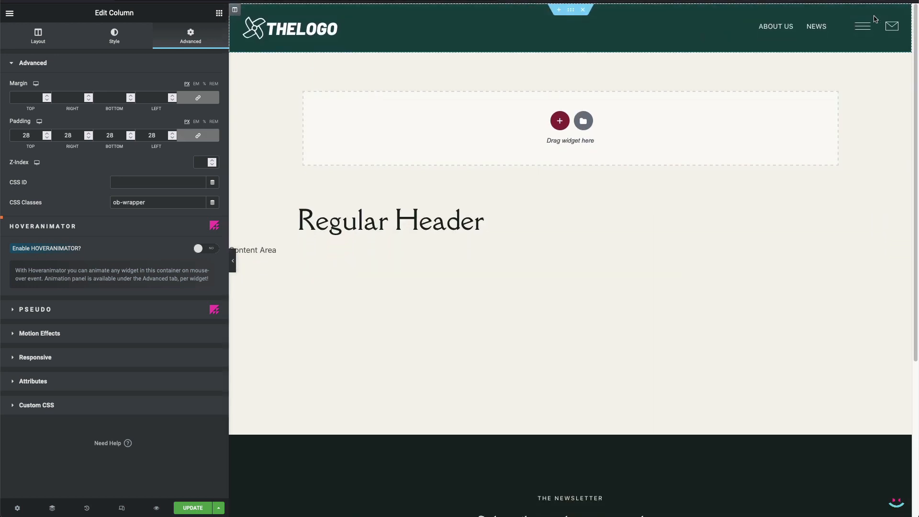
left_click(570, 8)
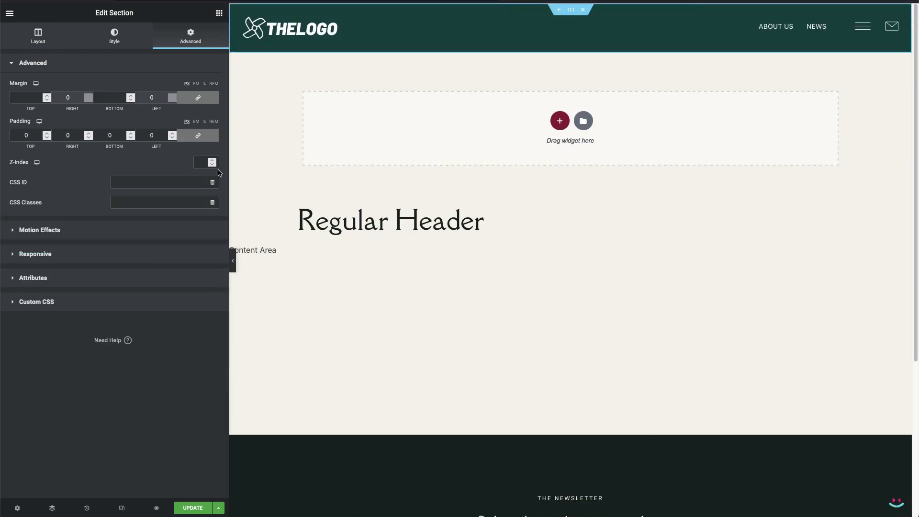
left_click(103, 295)
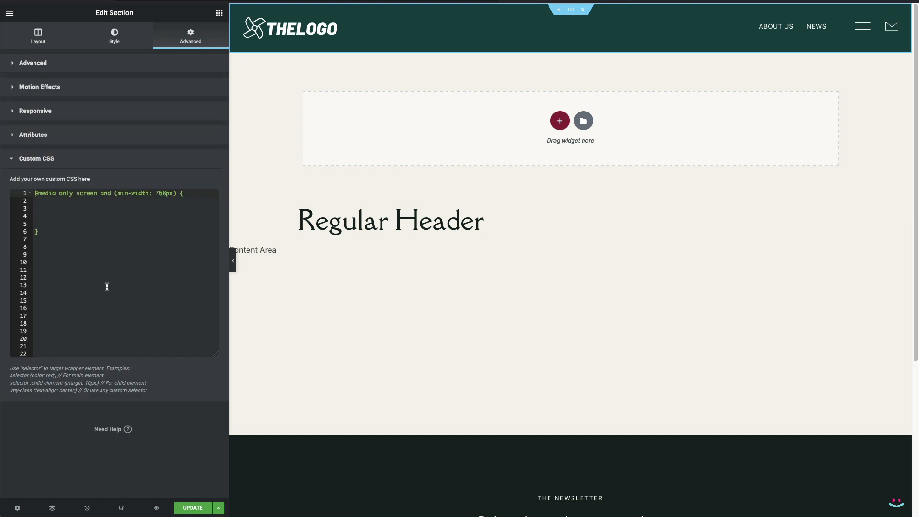
left_click(84, 210)
type("selecto")
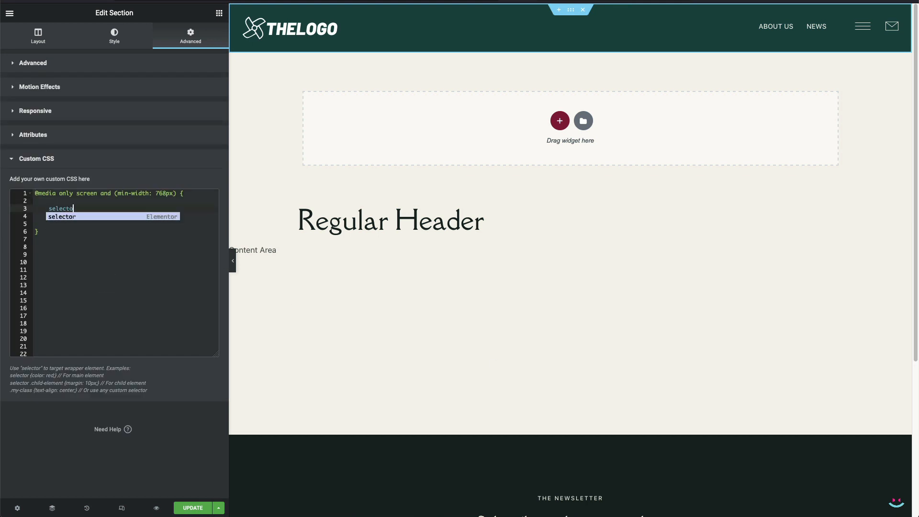
type("r .")
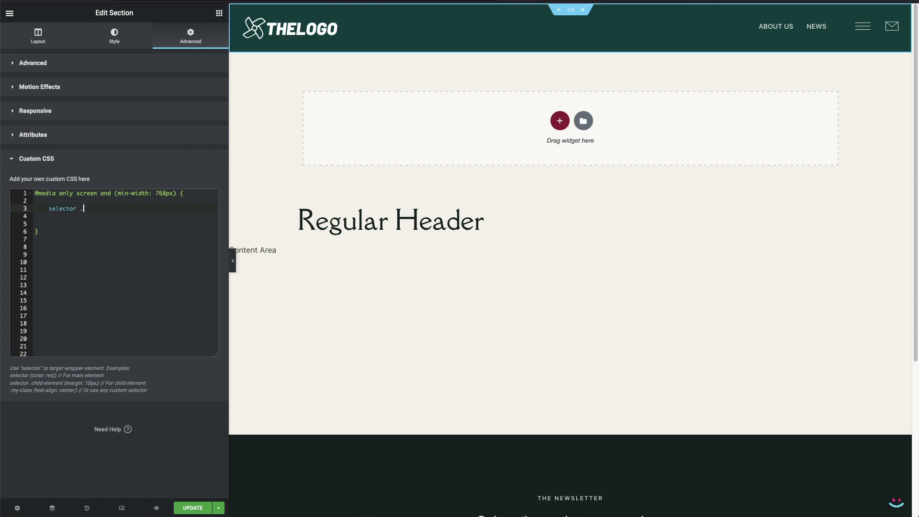
type("ob-wrapper {")
key("Return")
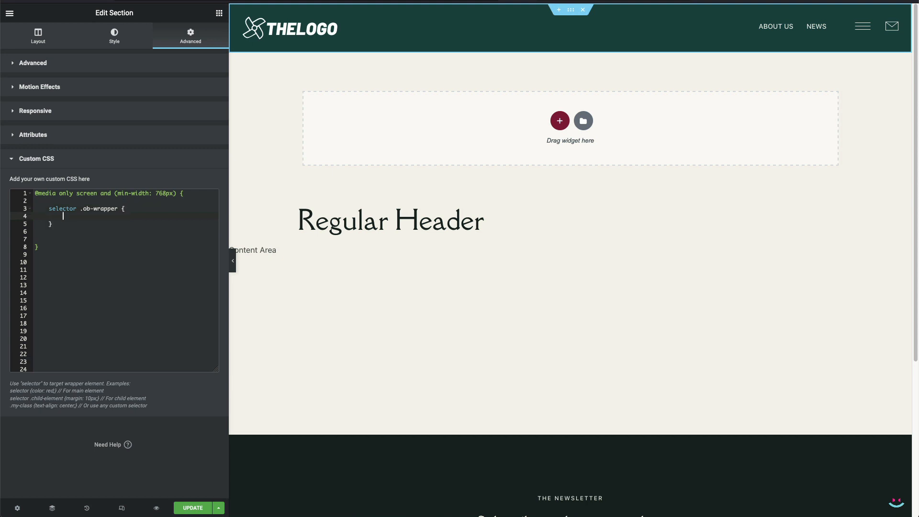
Step: Add position: fixed, width: 84px !important, right: 0 and top: 0 to the .ob-wrapper rule
type("position: fixed;")
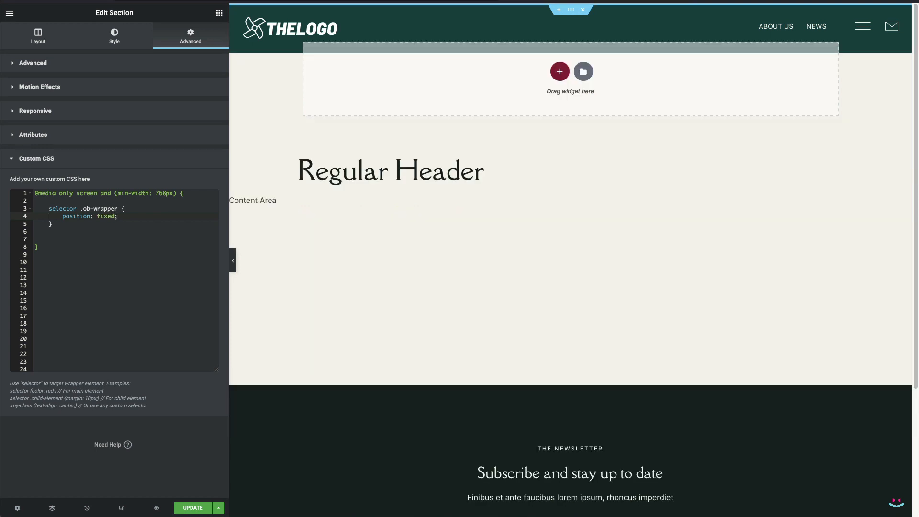
key("Return")
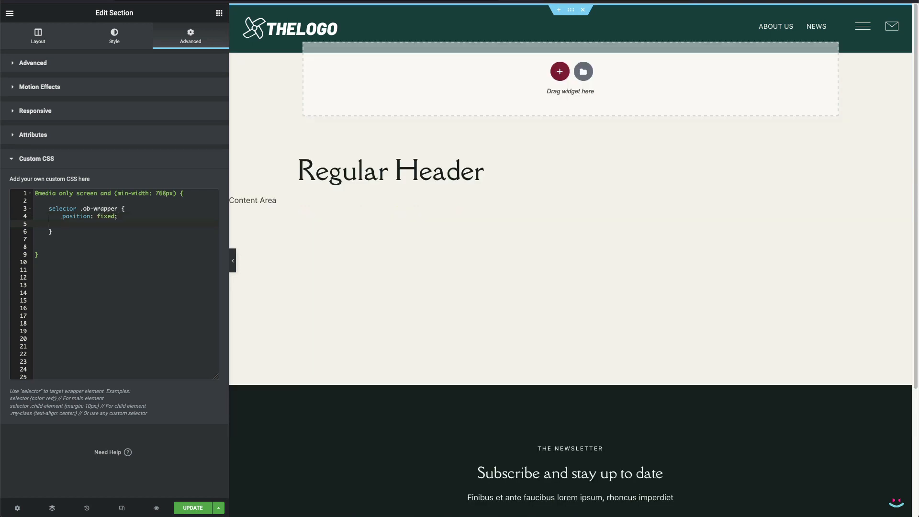
type("width: 84px !important;")
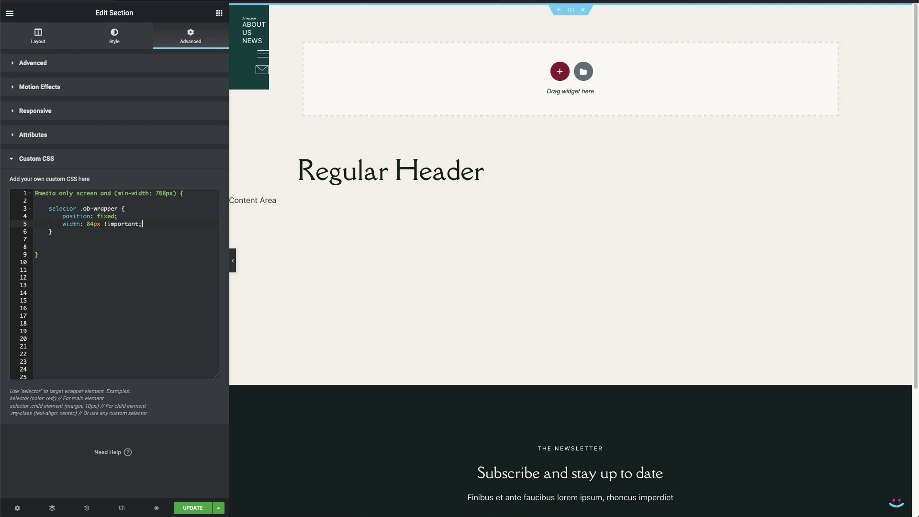
key("Return")
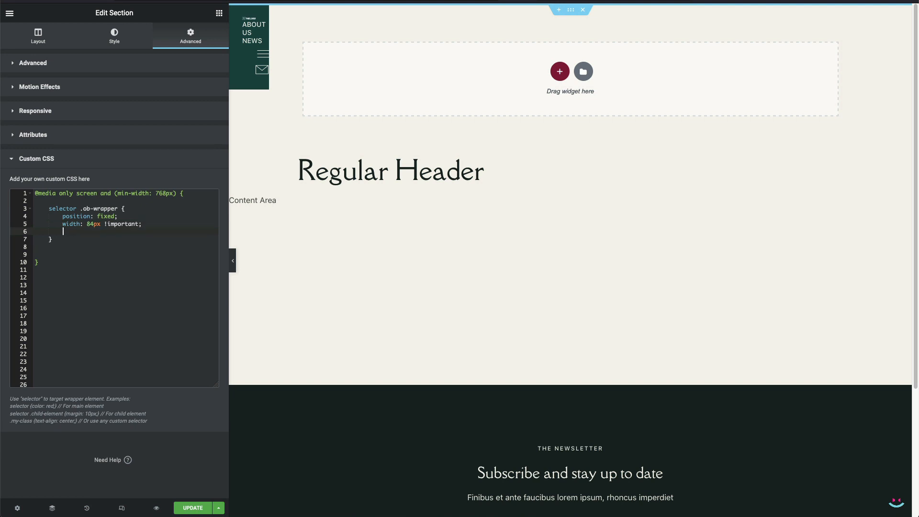
type("right: 0;")
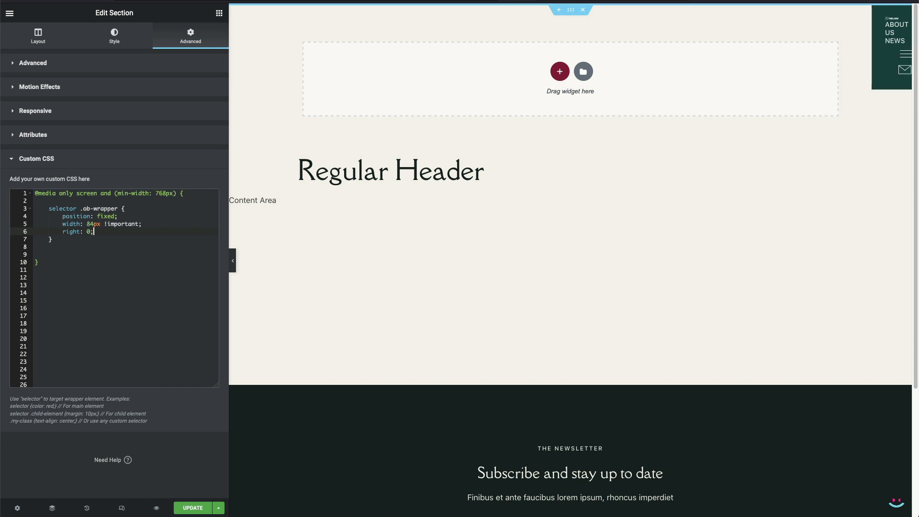
key("Return")
type("top: 0;")
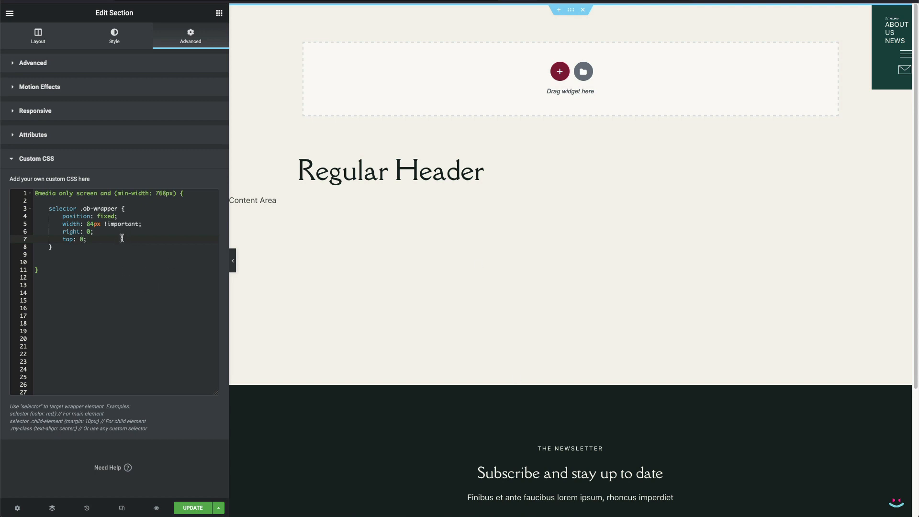
Step: Add min-height: 100vh to the .ob-wrapper rule and leave the section's settings
key("Return")
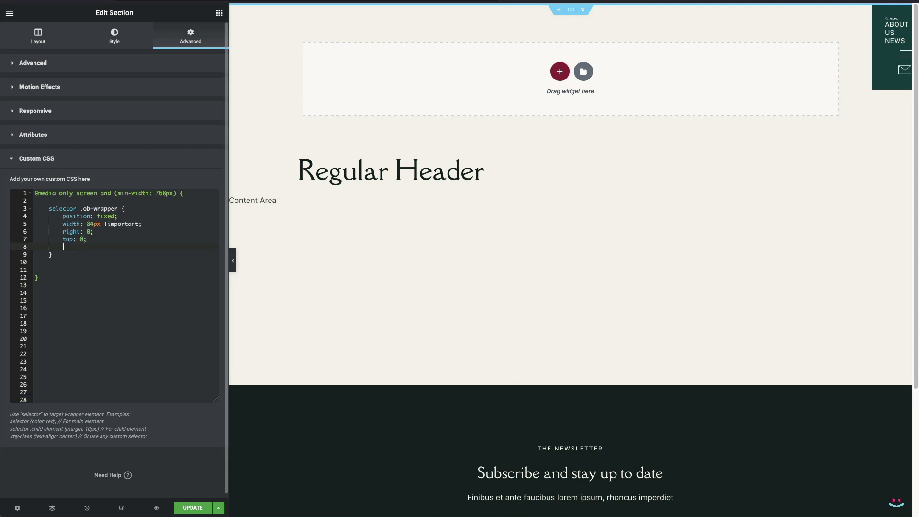
type("min")
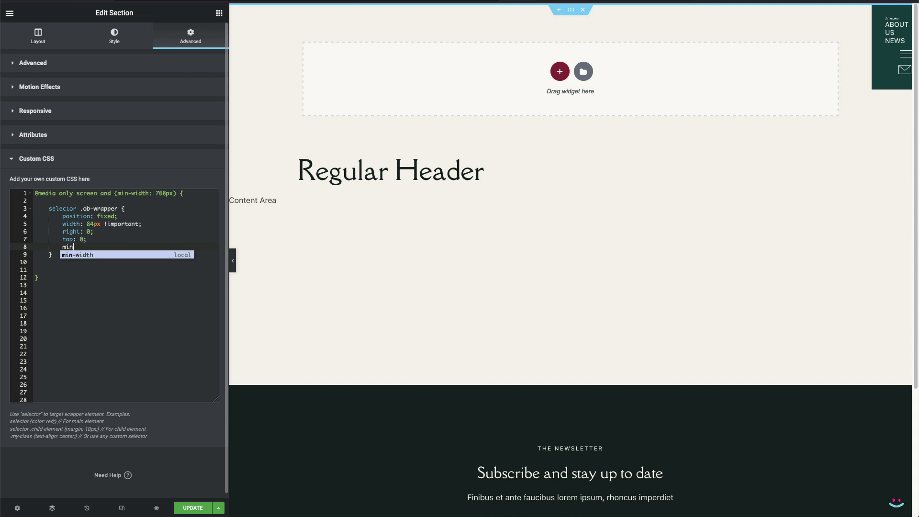
type("-height")
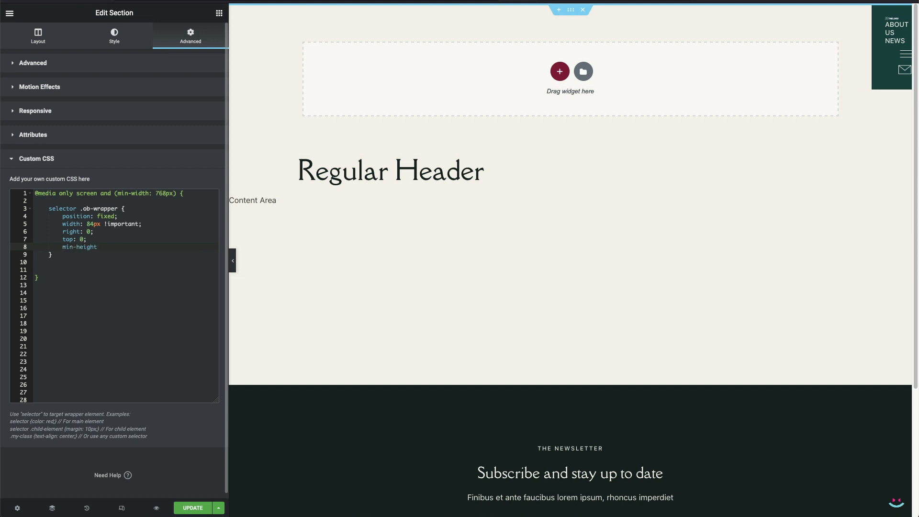
type(": 100vh;")
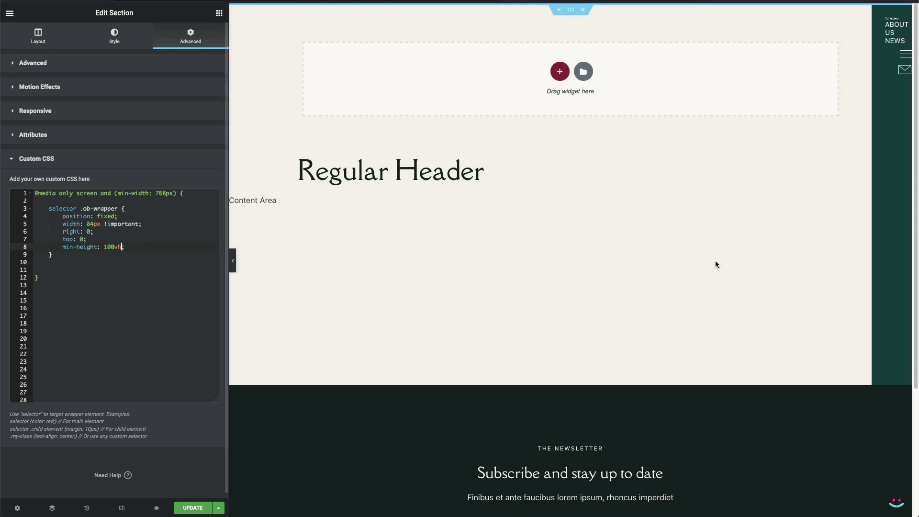
left_click(762, 218)
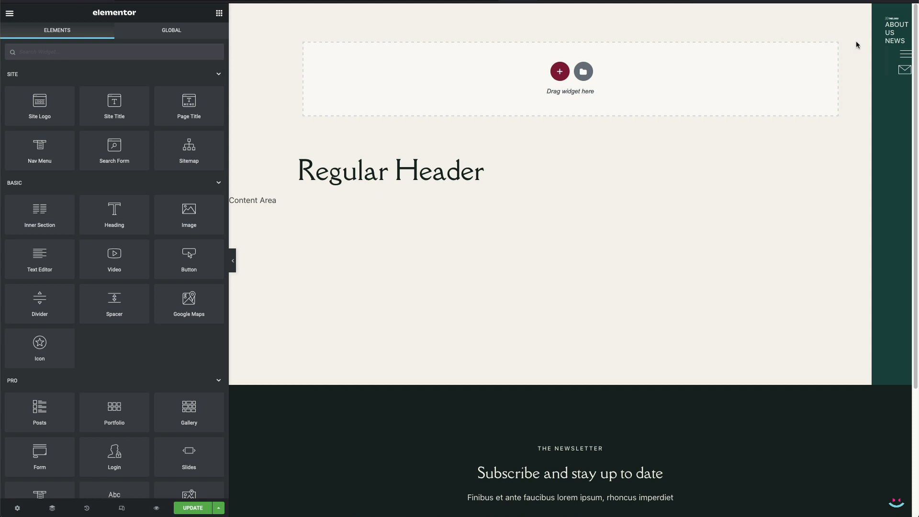
Step: Open the Navigator, select the header's top-level Section and set its desktop padding to 17 px on all sides
right_click(905, 65)
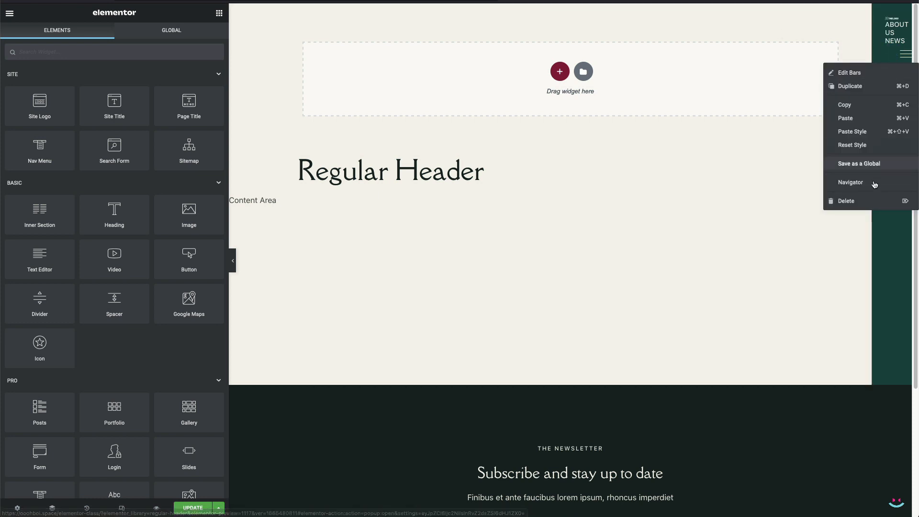
left_click(875, 185)
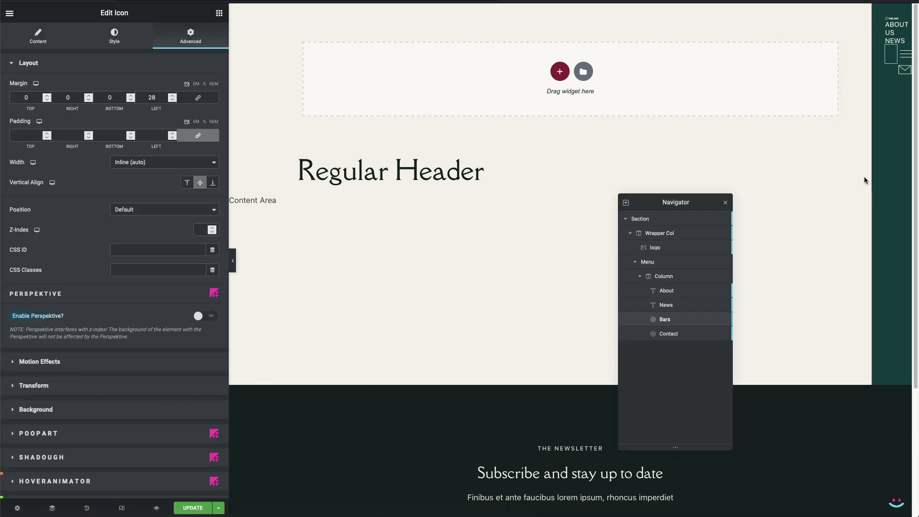
left_click(646, 220)
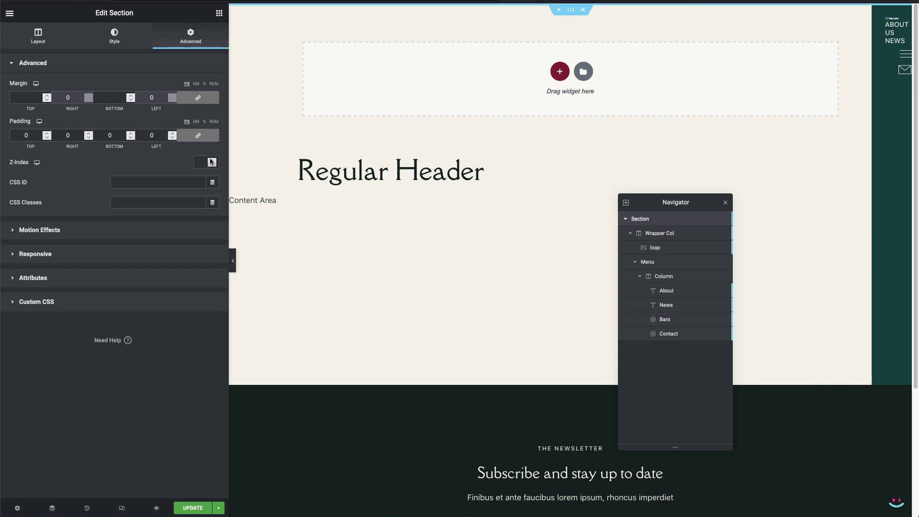
double_click(122, 135)
type("17")
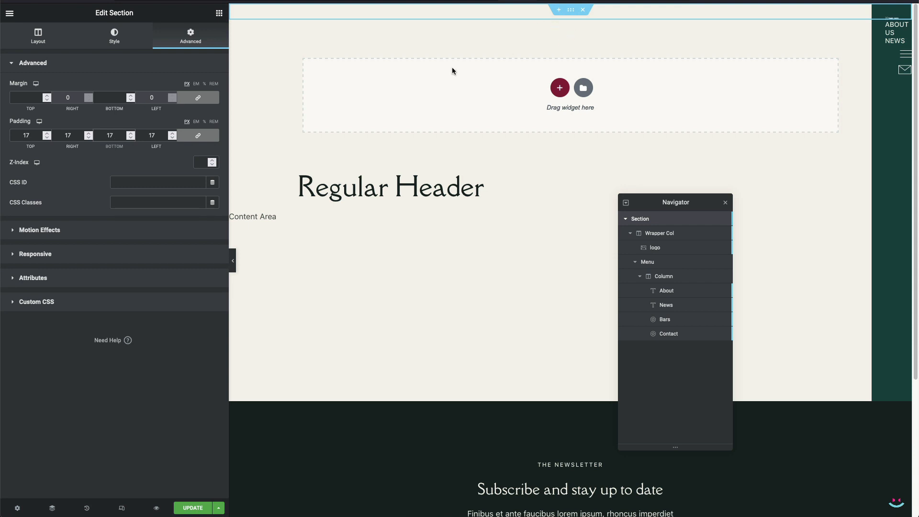
Step: Set the top-level section's padding to 0 px on the top, right and left and 17 px on the bottom
double_click(157, 134)
type("0")
left_click(192, 137)
double_click(121, 139)
type("17")
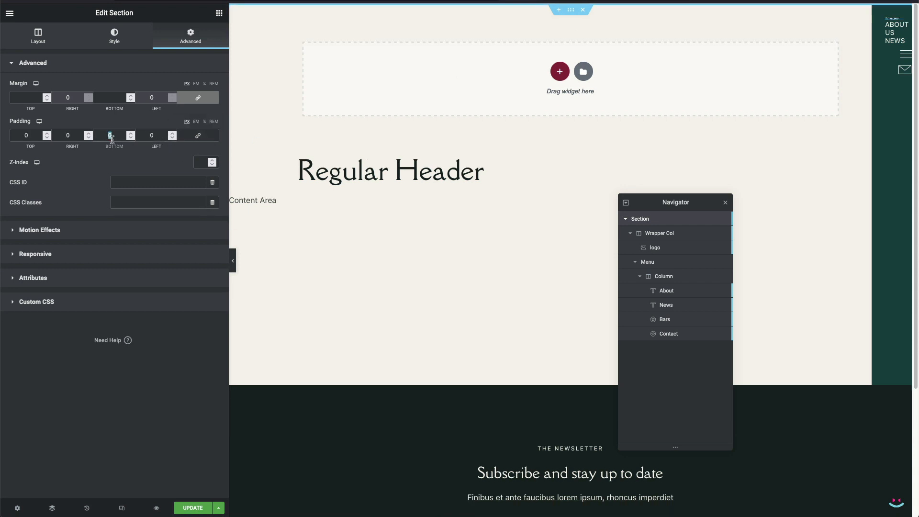
Step: Set the section's bottom margin to -17 px with 0 on the other sides, close the Navigator and save the template
left_click(207, 100)
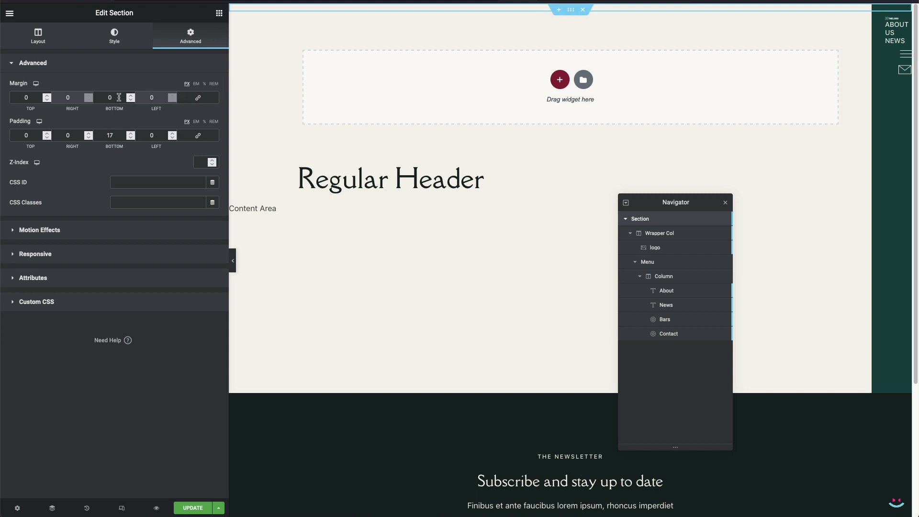
double_click(110, 97)
type("-17")
left_click(725, 203)
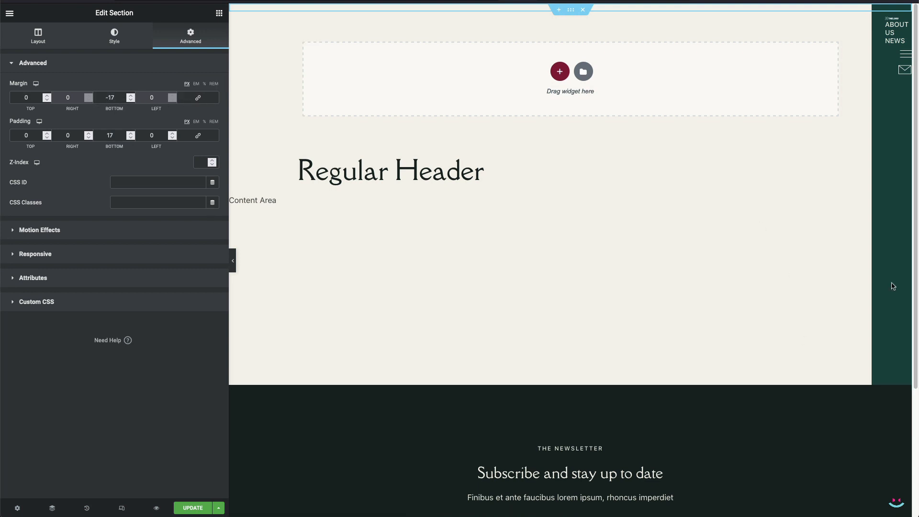
key("ctrl+s")
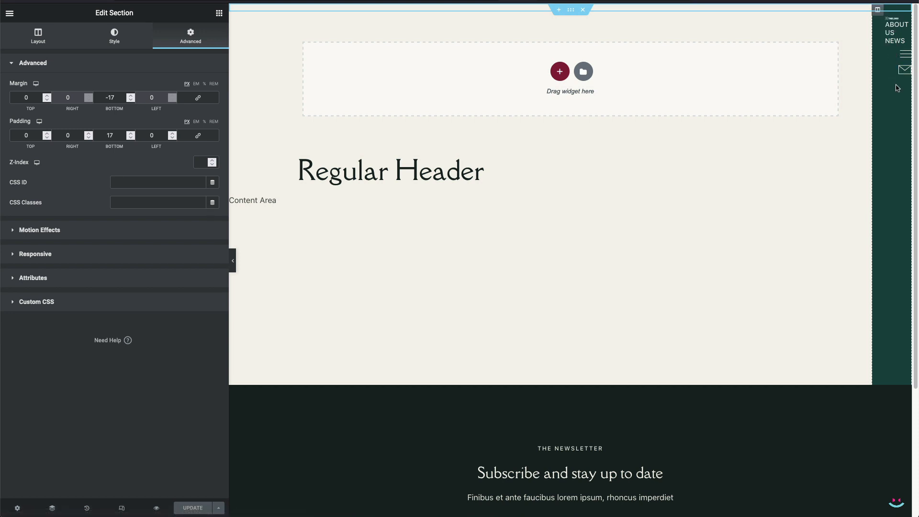
Step: Set the ob-wrapper column's right and left padding to 0 px and its horizontal alignment to Center
left_click(878, 10)
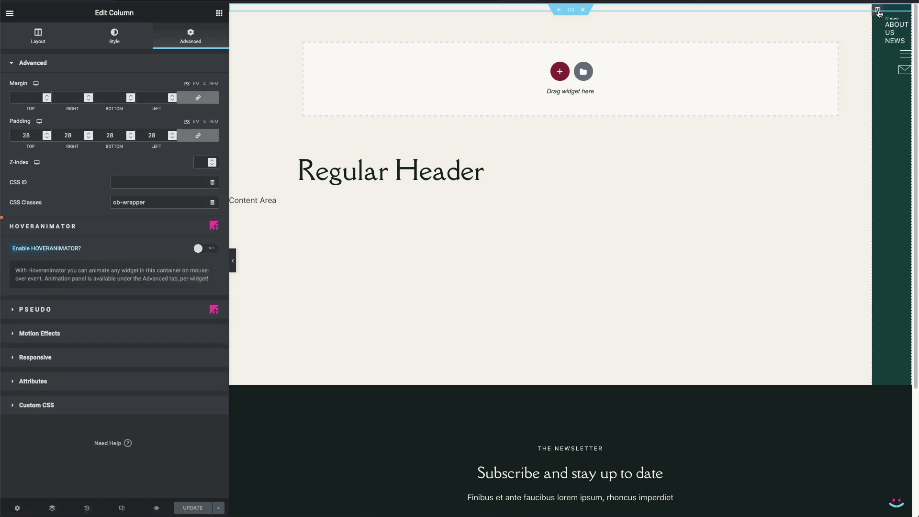
left_click(198, 135)
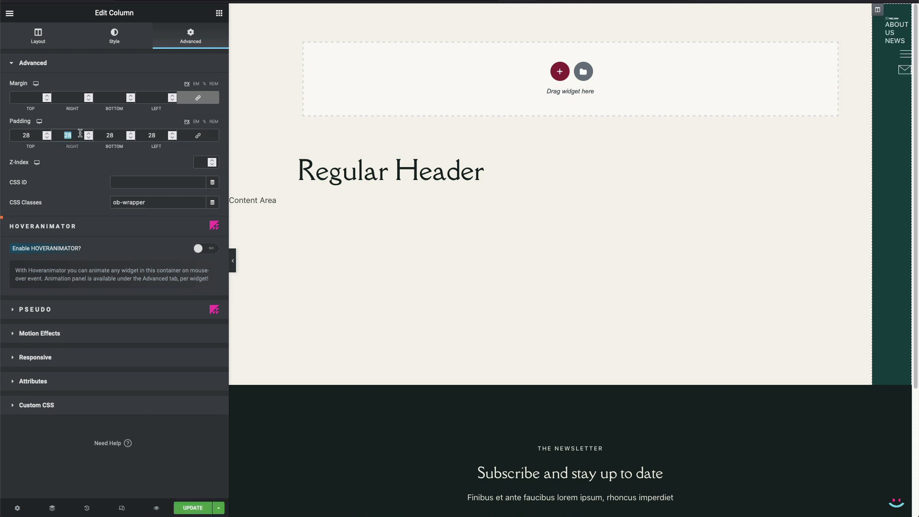
type("0")
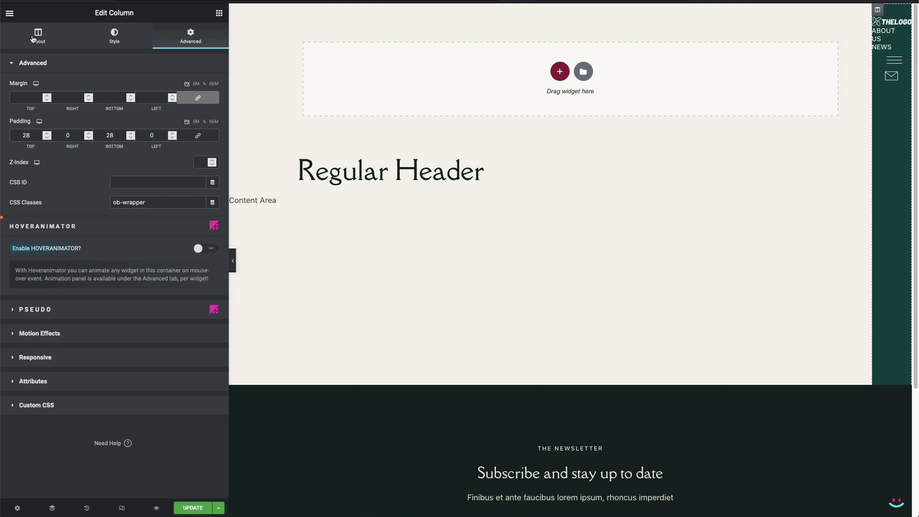
left_click(31, 37)
left_click(157, 127)
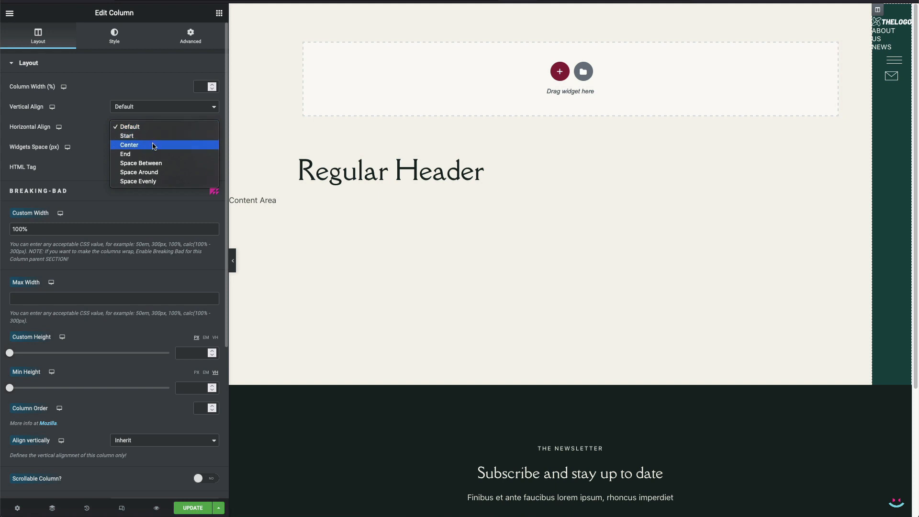
left_click(154, 144)
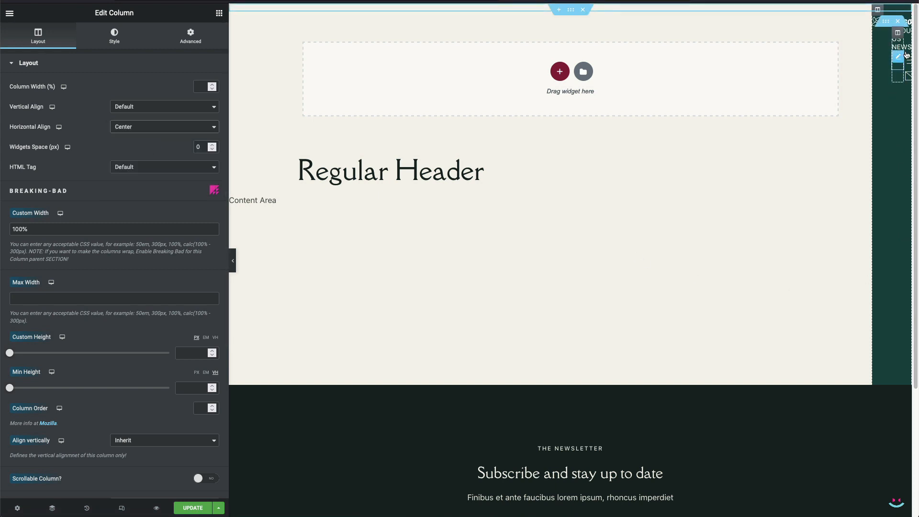
Step: Set the menu inner section's width to 100% and its column's horizontal alignment to Center
left_click(886, 22)
left_click_drag(75, 407, 1, 406)
type("100")
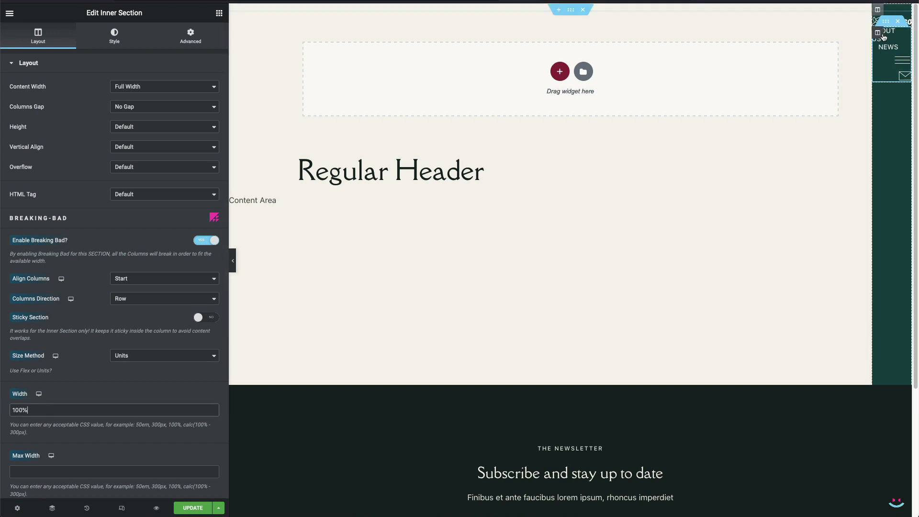
left_click(878, 33)
left_click(140, 126)
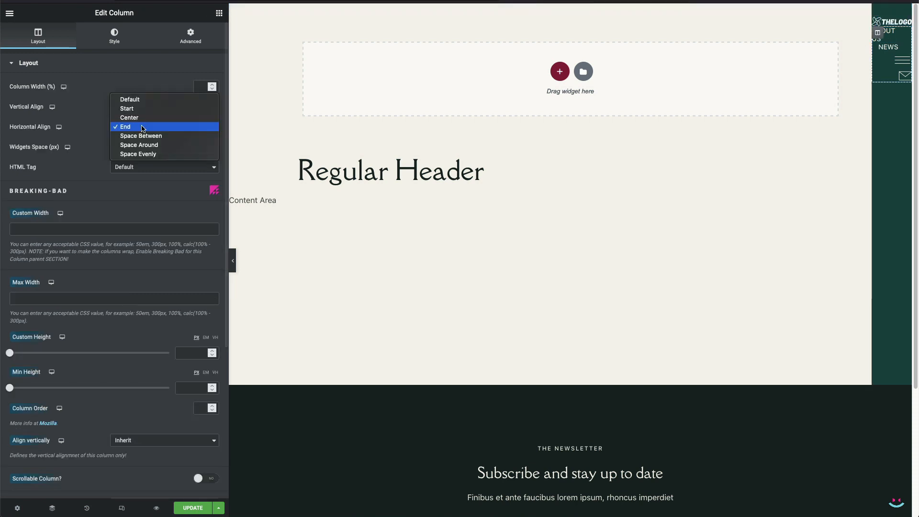
left_click(141, 118)
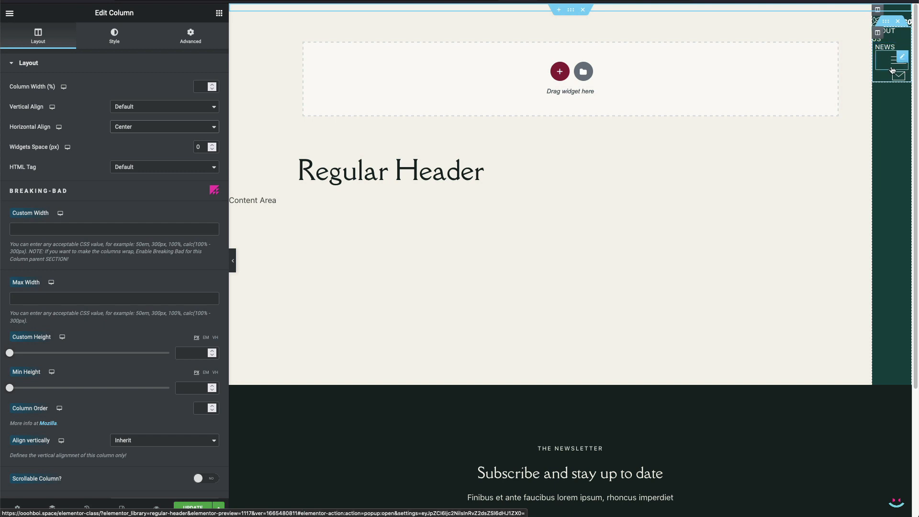
Step: Set the About Us heading's writing mode to Vertical LR
left_click(898, 37)
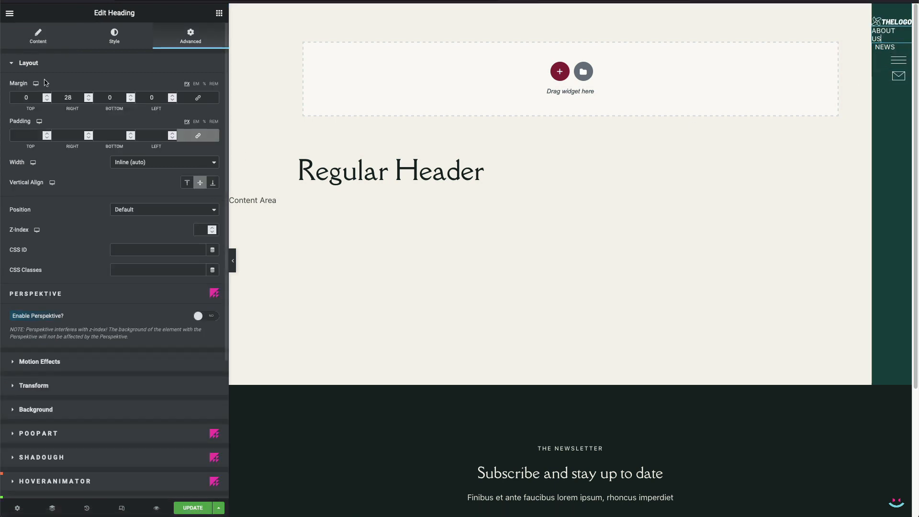
left_click(114, 36)
left_click(148, 253)
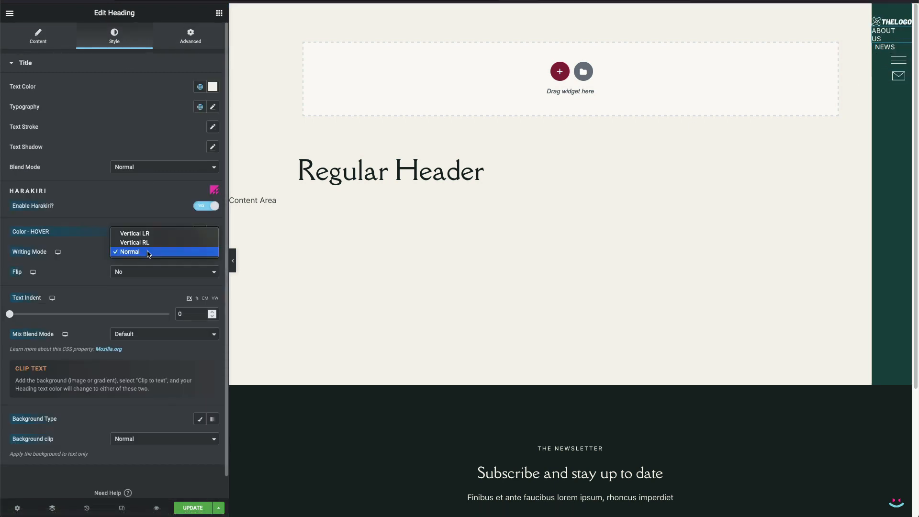
left_click(157, 234)
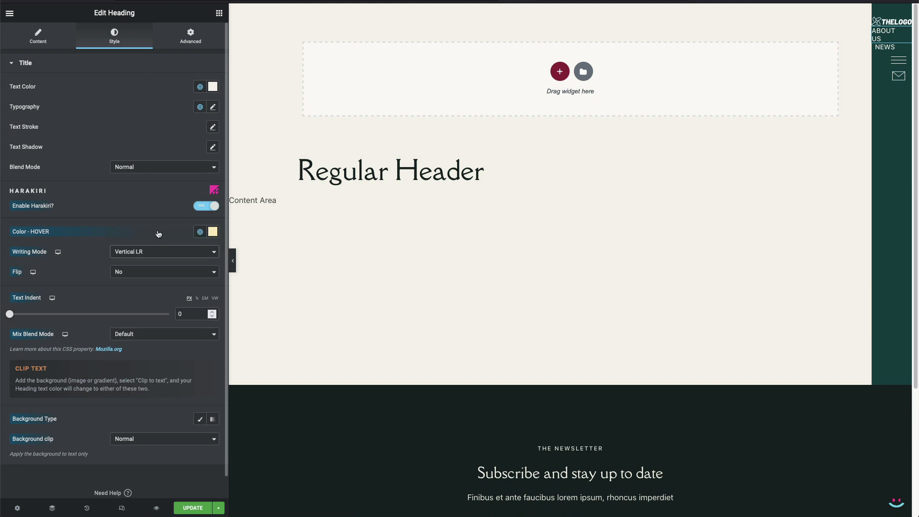
Step: Set the About Us heading's margins to 0 px on top and 28 px on the right, bottom and left
left_click(191, 37)
left_click(196, 98)
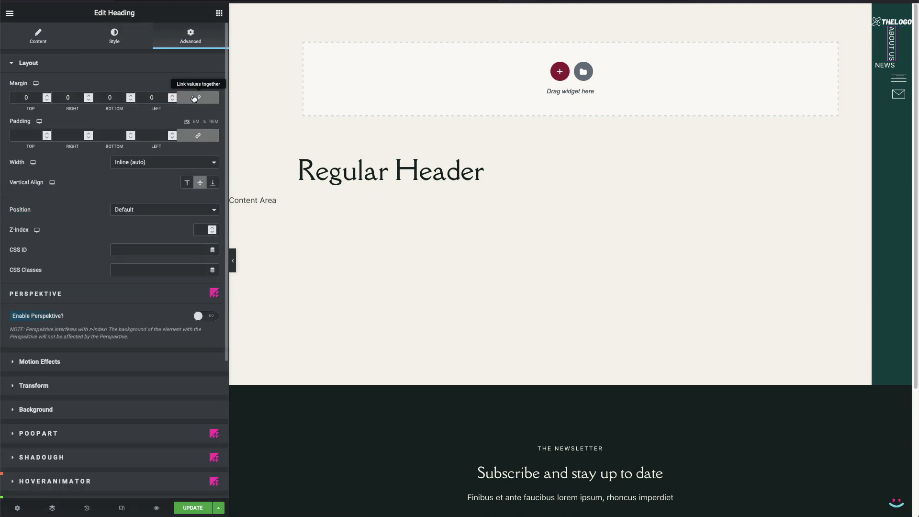
left_click(195, 97)
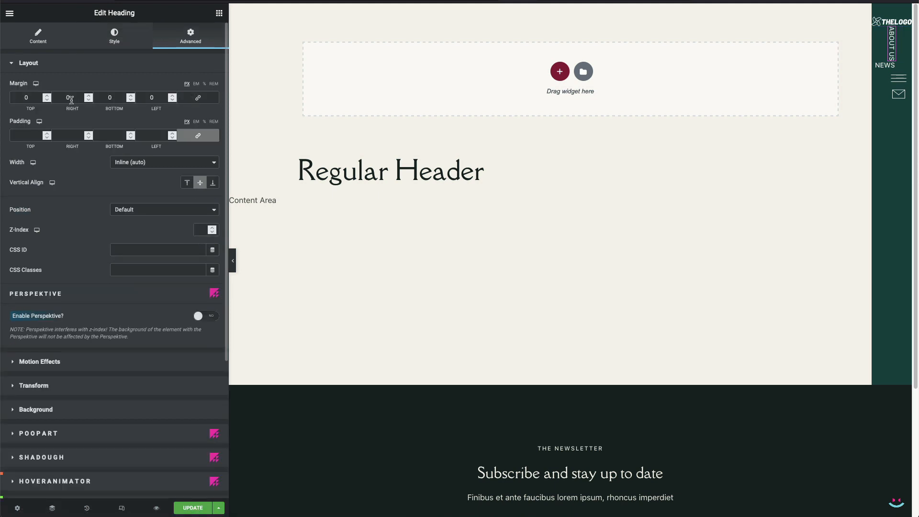
type("28")
key("Tab")
type("28")
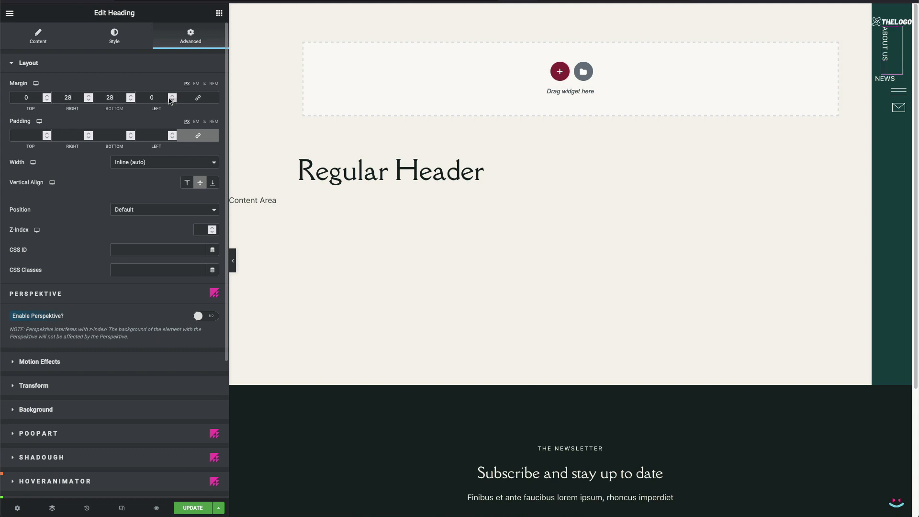
left_click(162, 98)
key("BackSpace")
type("28")
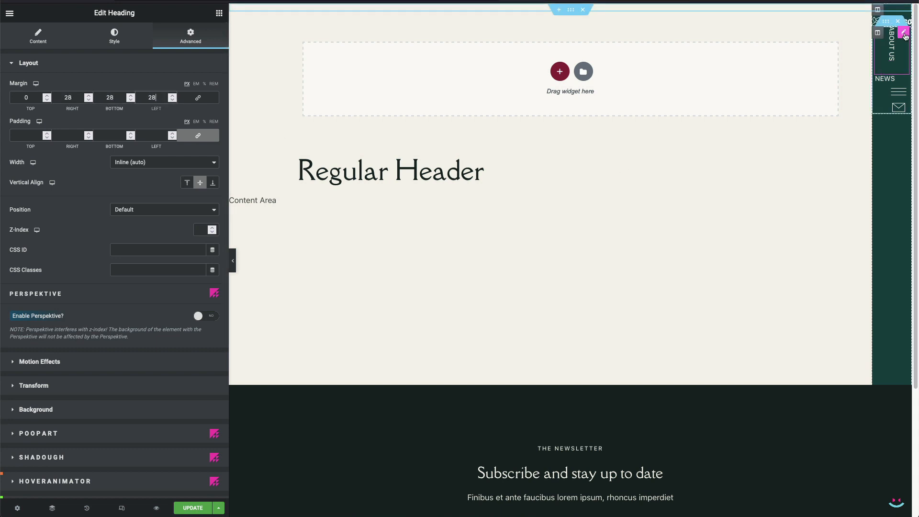
Step: Copy the About Us heading's style onto the News heading and set the News heading's bottom margin to 45 px
right_click(891, 52)
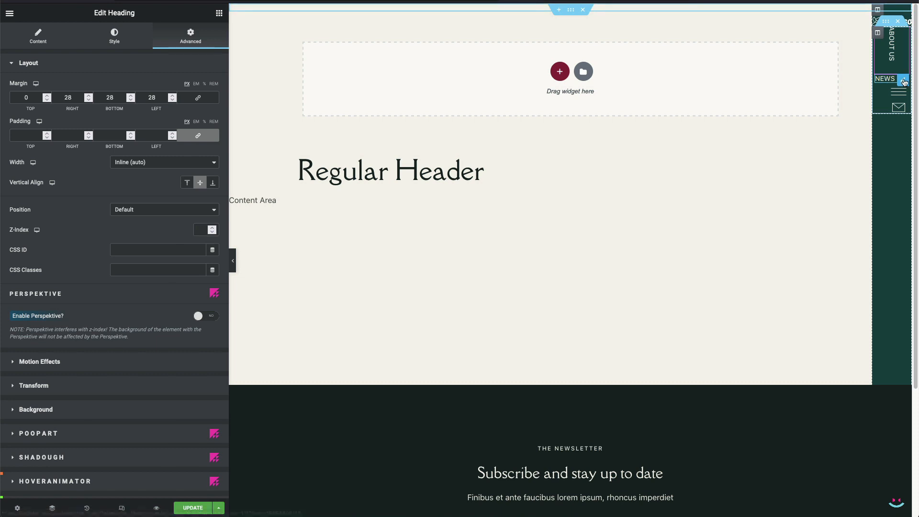
right_click(890, 106)
left_click(881, 147)
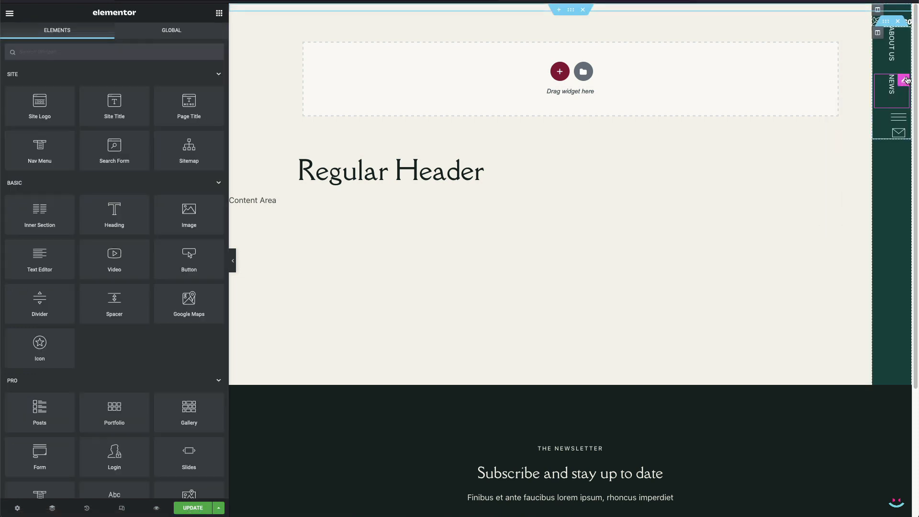
double_click(113, 98)
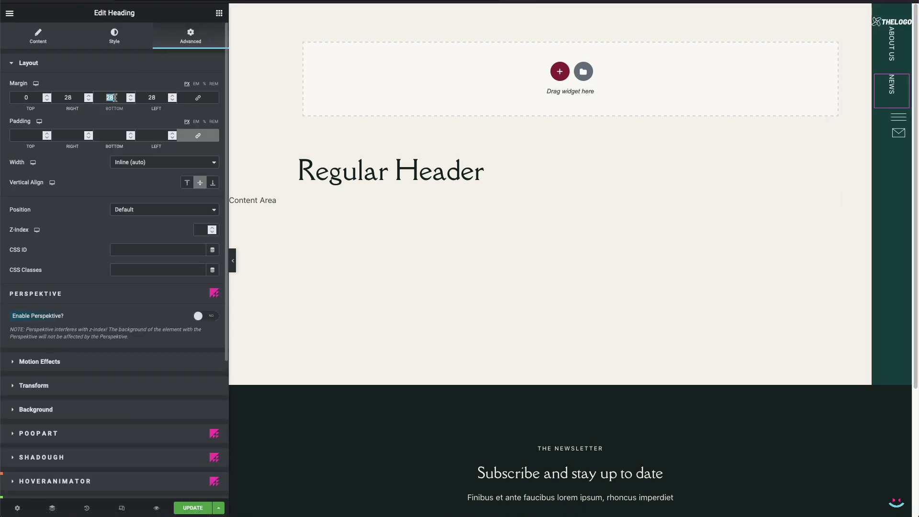
type("45")
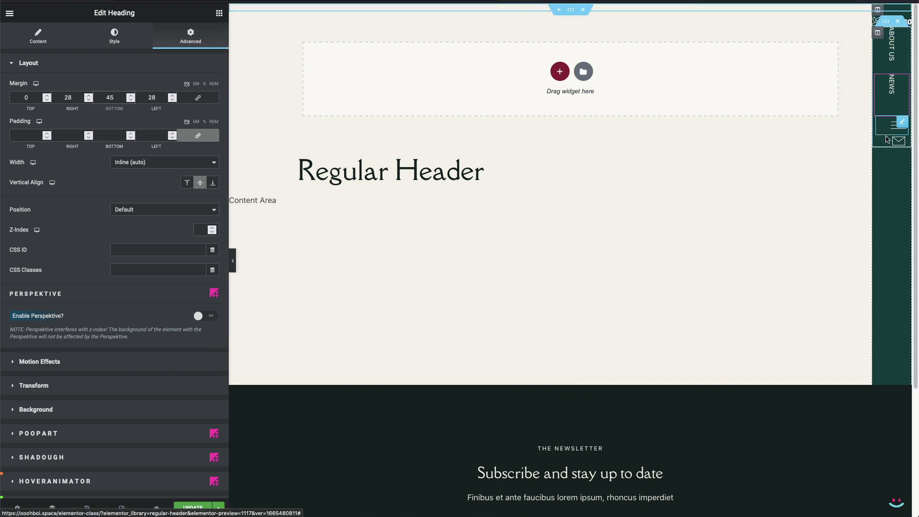
Step: Set all margins of the menu bars icon to 0 and its width to Full Width (100%)
left_click(902, 123)
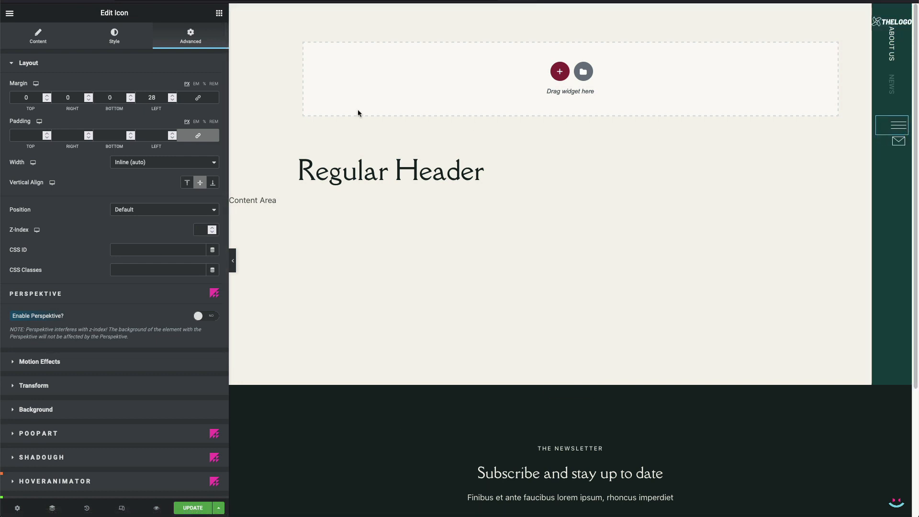
left_click(198, 96)
left_click(198, 163)
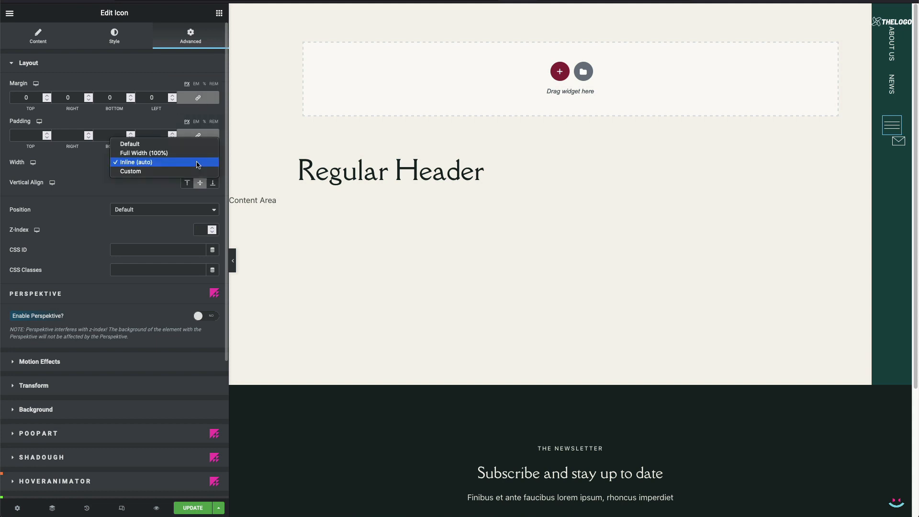
left_click(191, 154)
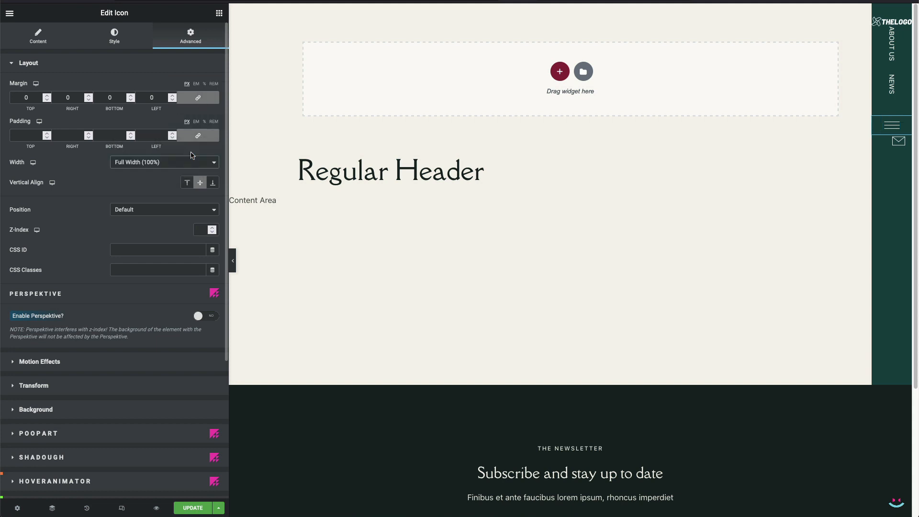
Step: Set all margins of the envelope contact icon to 0 and its width to Full Width (100%)
left_click(900, 142)
left_click(203, 98)
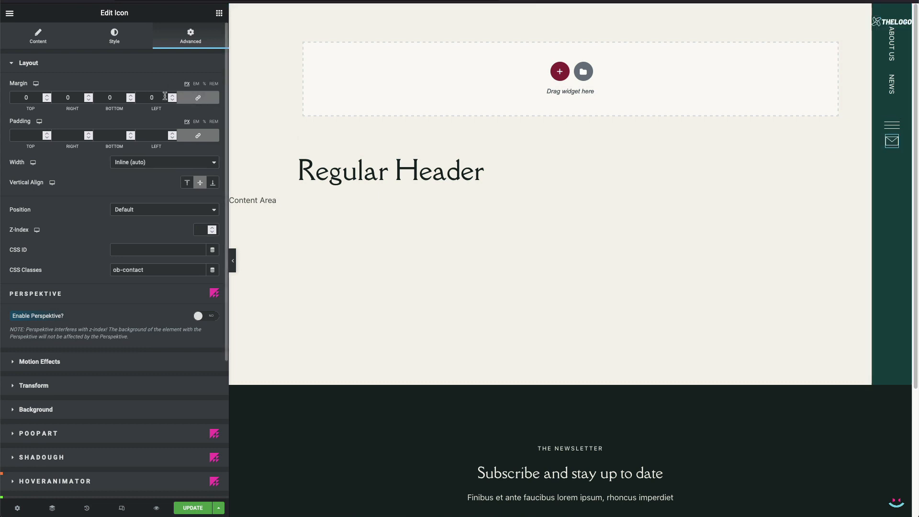
left_click(177, 167)
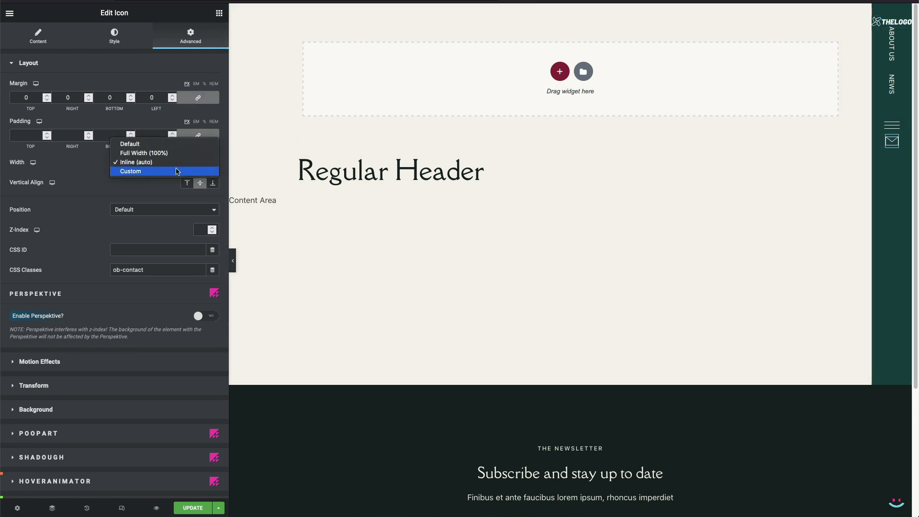
left_click(175, 150)
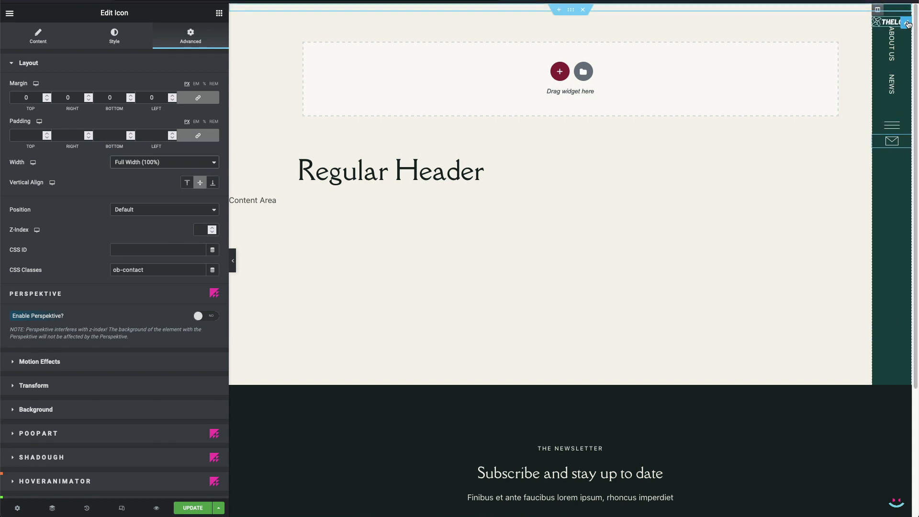
Step: Duplicate the horizontal logo image in the side header
left_click(906, 22)
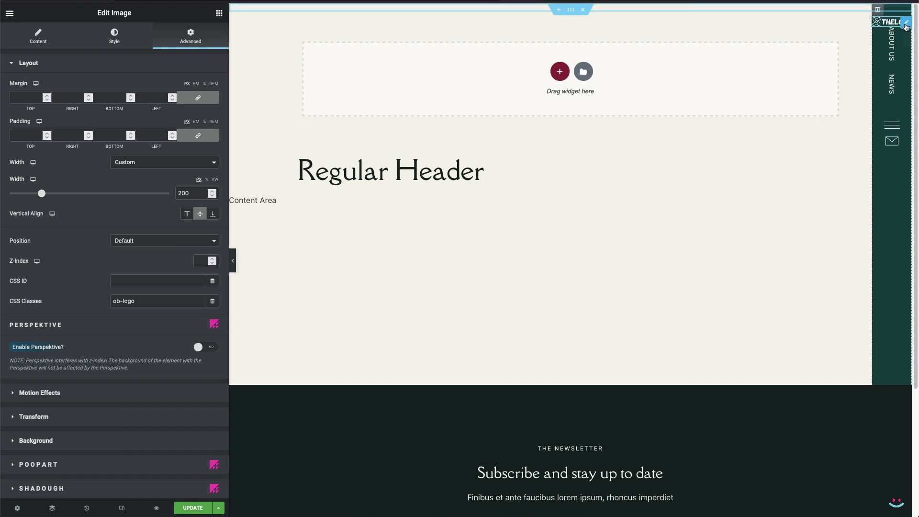
right_click(906, 26)
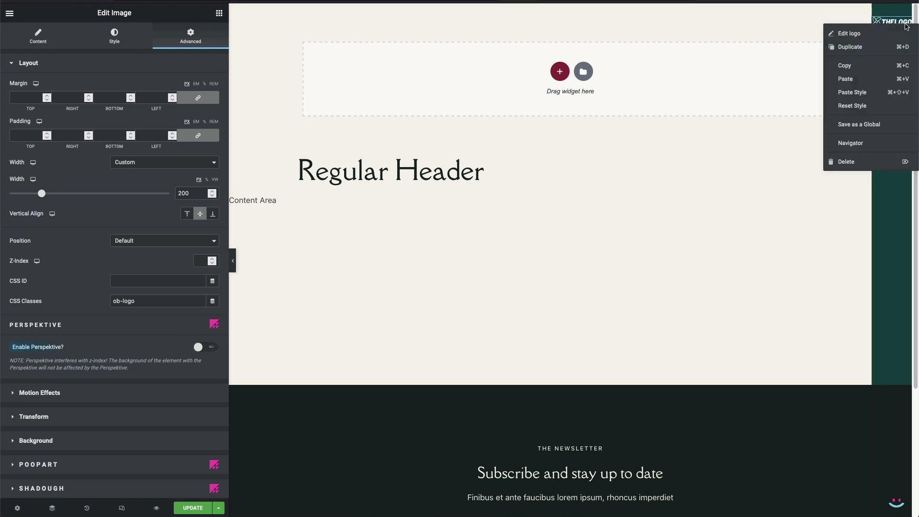
left_click(849, 47)
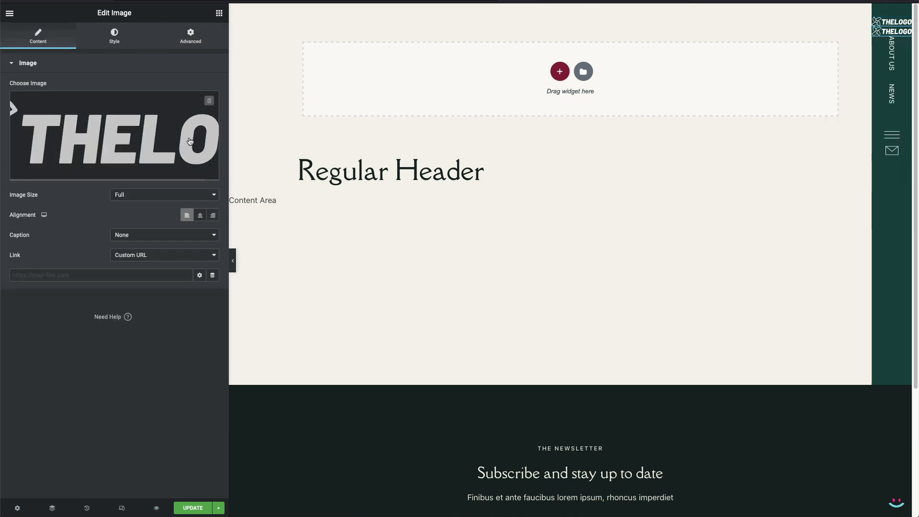
Step: Replace the duplicated logo's image with the-logo-vert-white.svg from the media library and set its custom width to 40 px
left_click(161, 138)
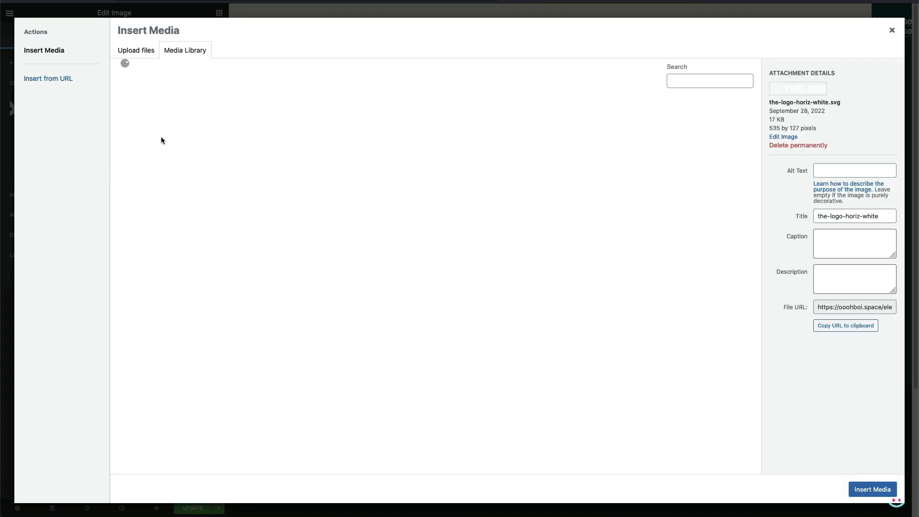
scroll(567, 263, "down", 3)
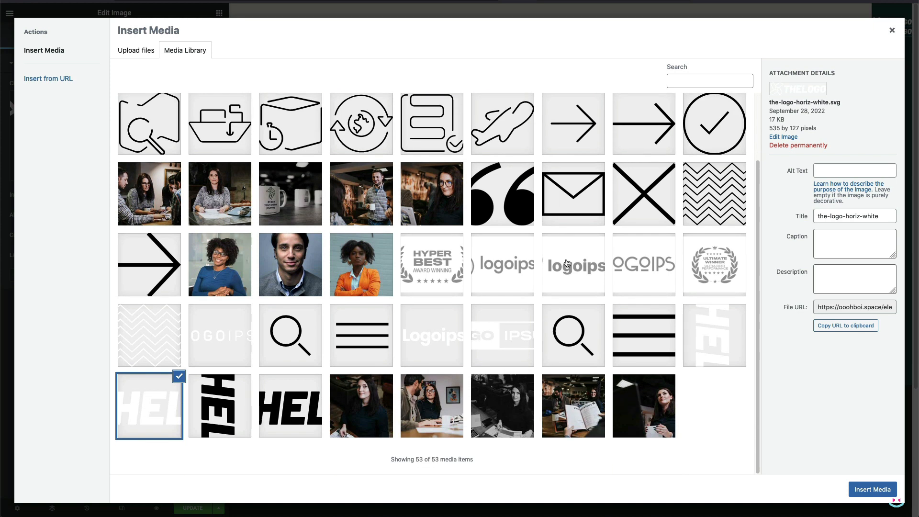
left_click(693, 349)
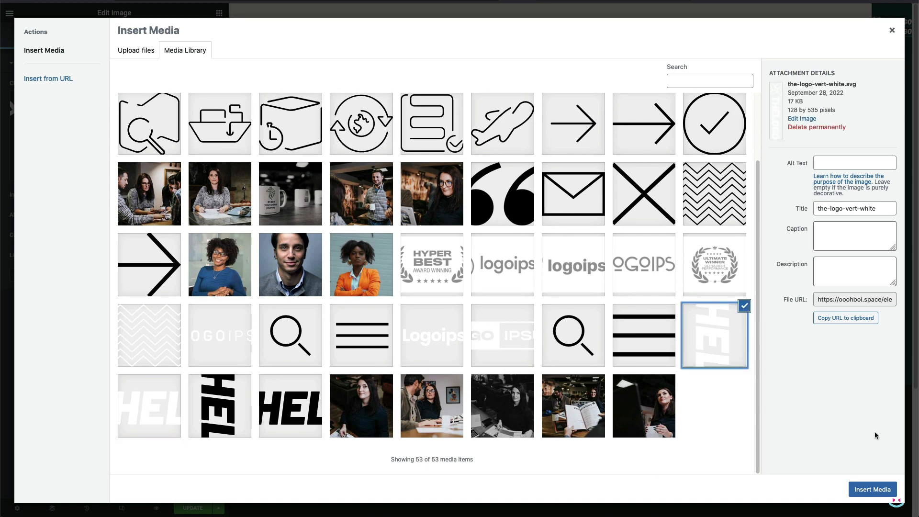
left_click(872, 489)
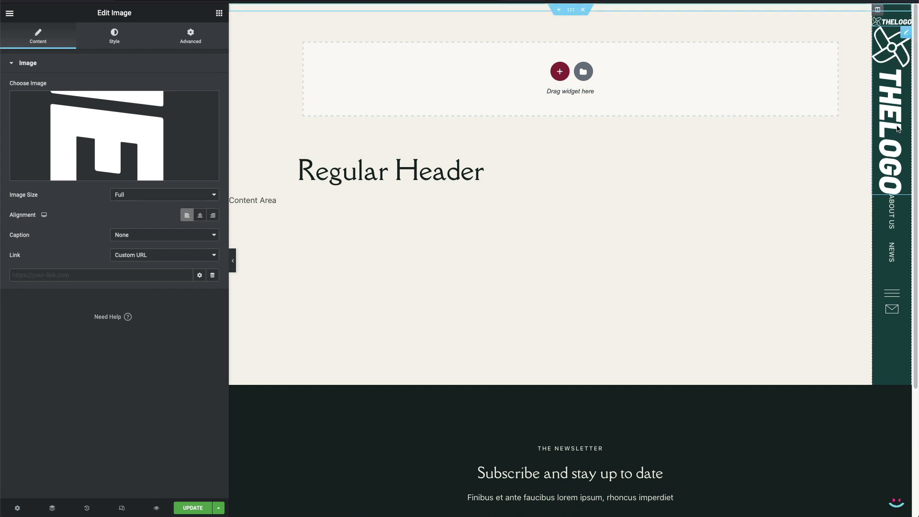
left_click(186, 37)
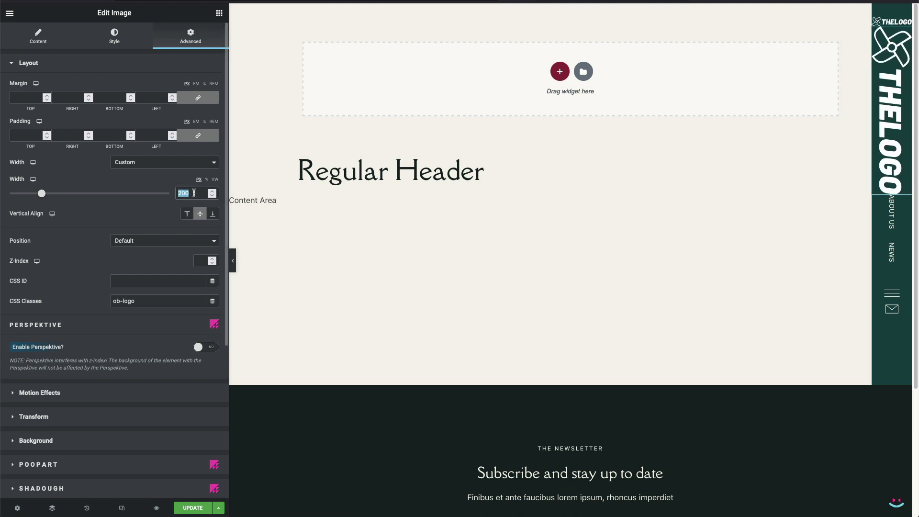
type("40")
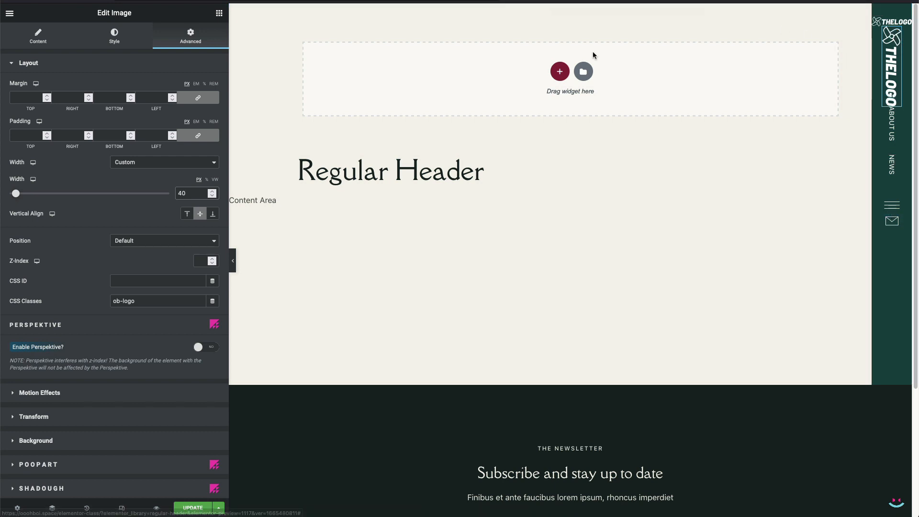
Step: Add a "selector .ob-logo" rule with height: 255px inside the media query of the header section's custom CSS
left_click(572, 10)
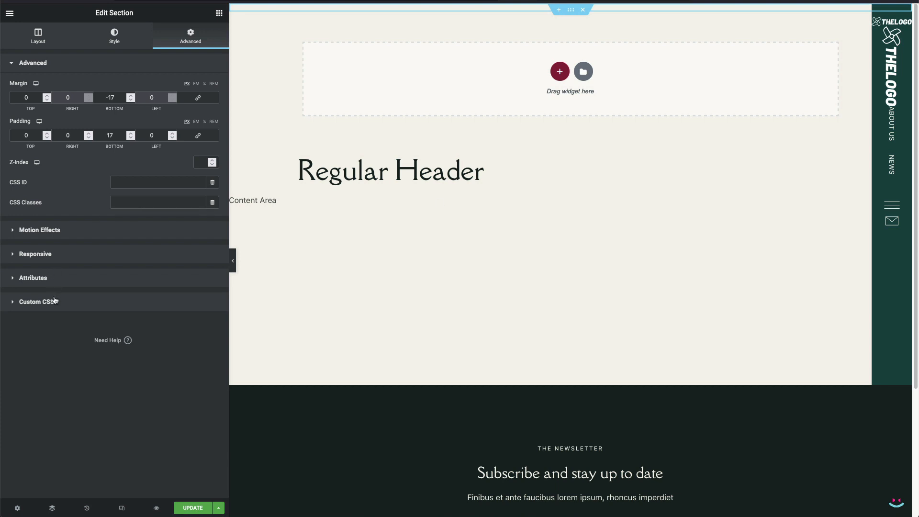
left_click(38, 301)
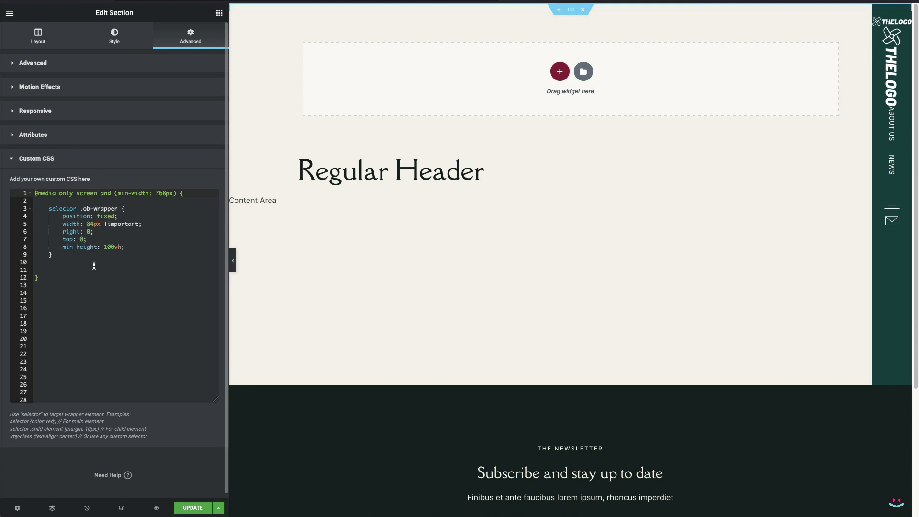
left_click(61, 263)
key("Return")
type("sel")
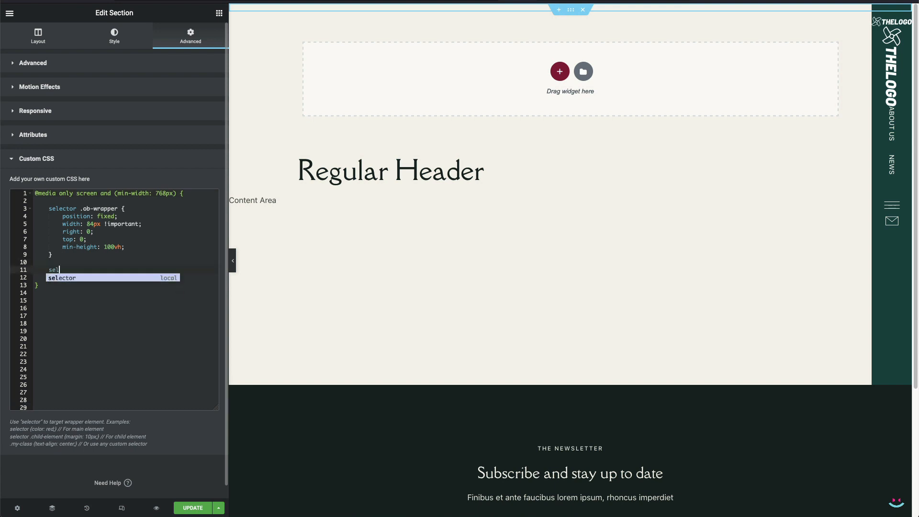
type("ector")
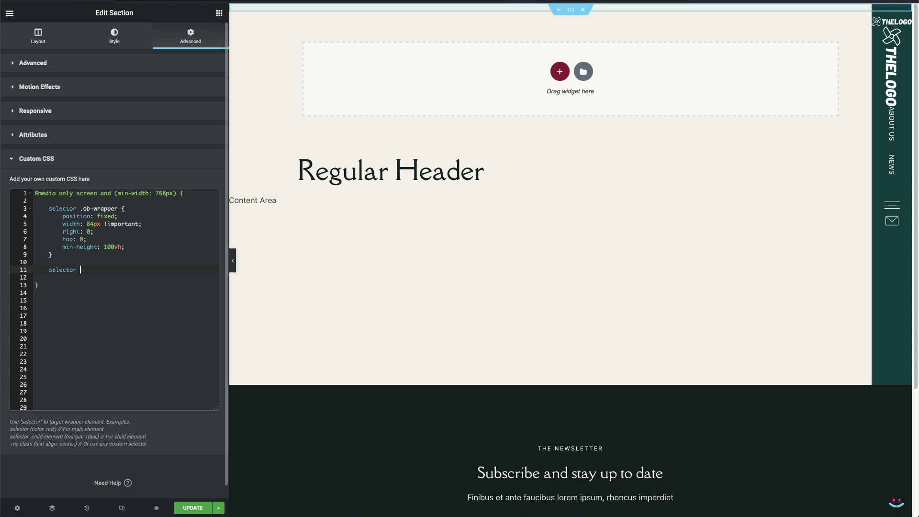
type(" .ob-logo {")
key("Return")
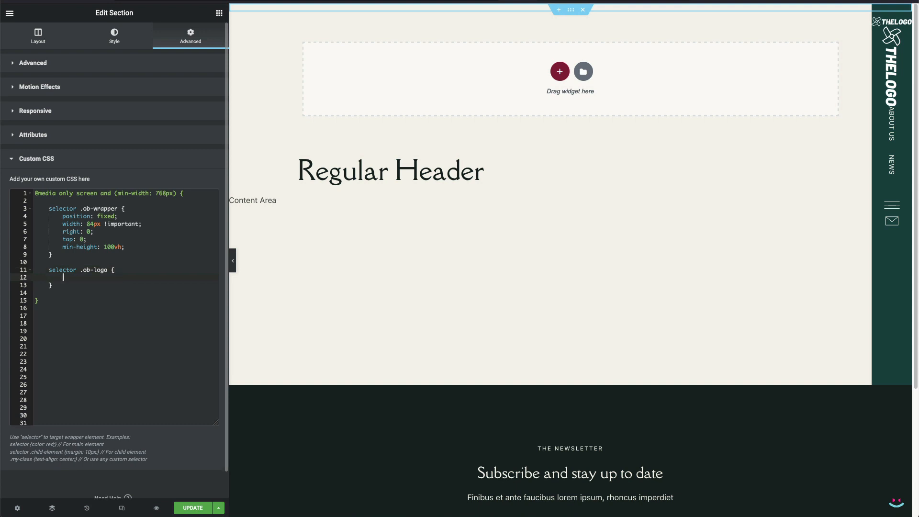
type("height")
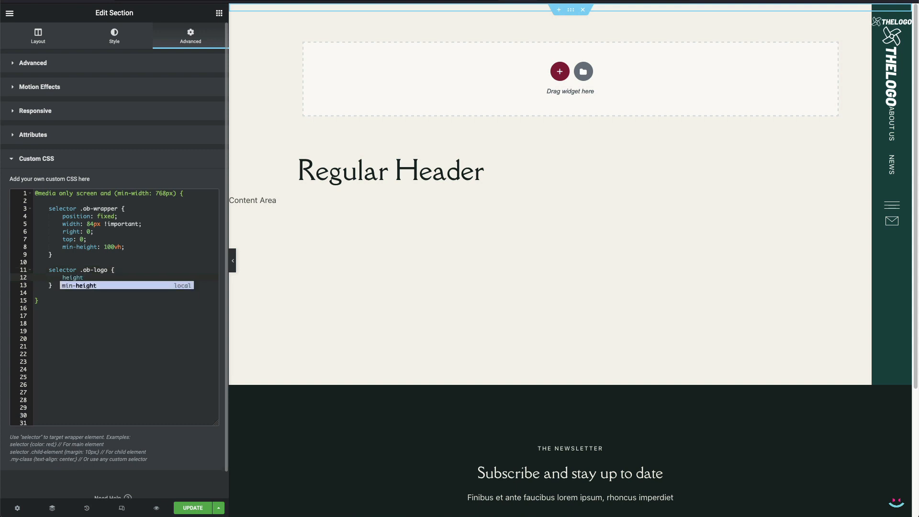
type(":")
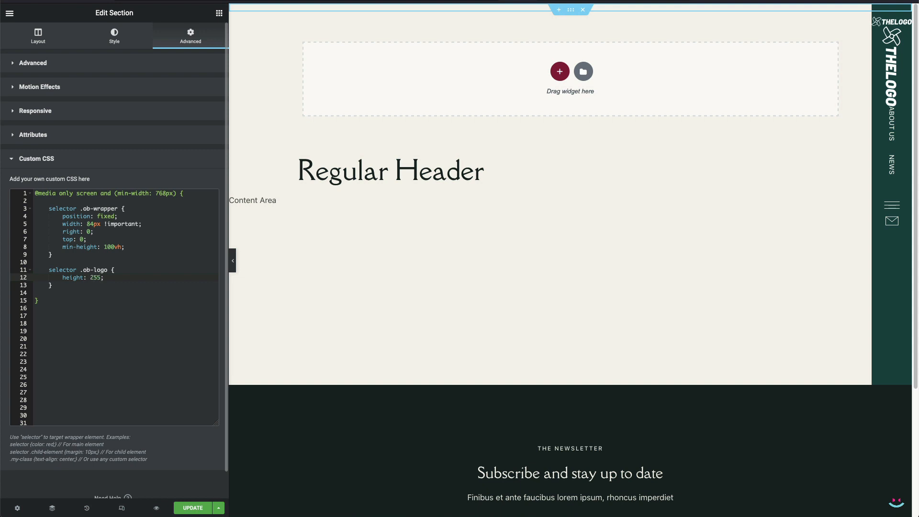
type(" 255px")
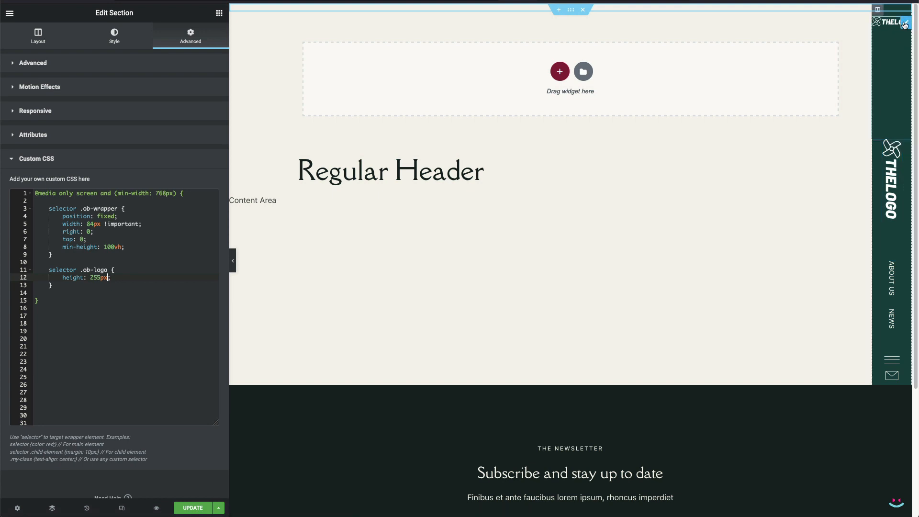
Step: Hide the original horizontal logo on desktop and tablet
left_click(904, 24)
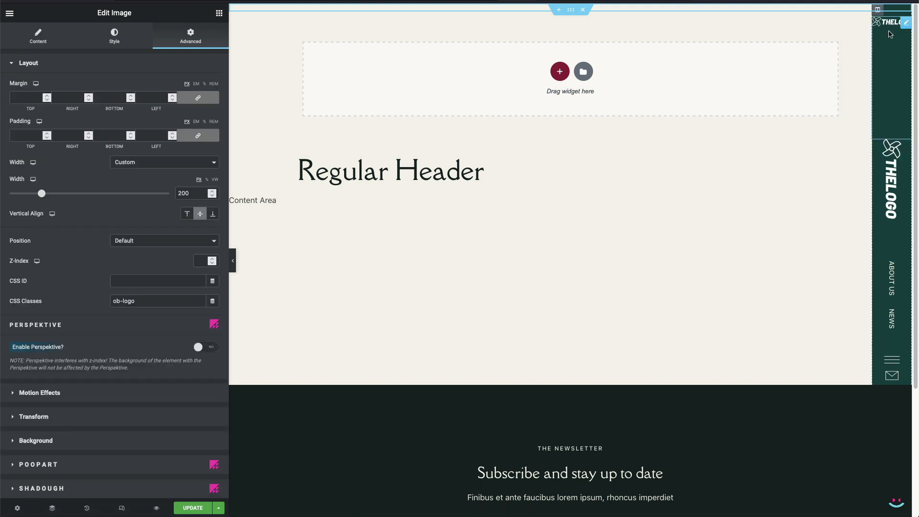
scroll(96, 360, "down", 5)
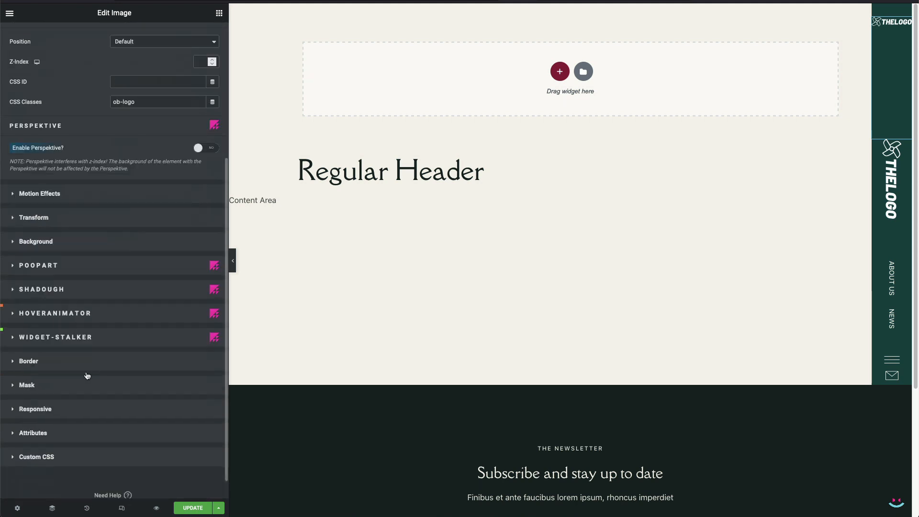
left_click(78, 409)
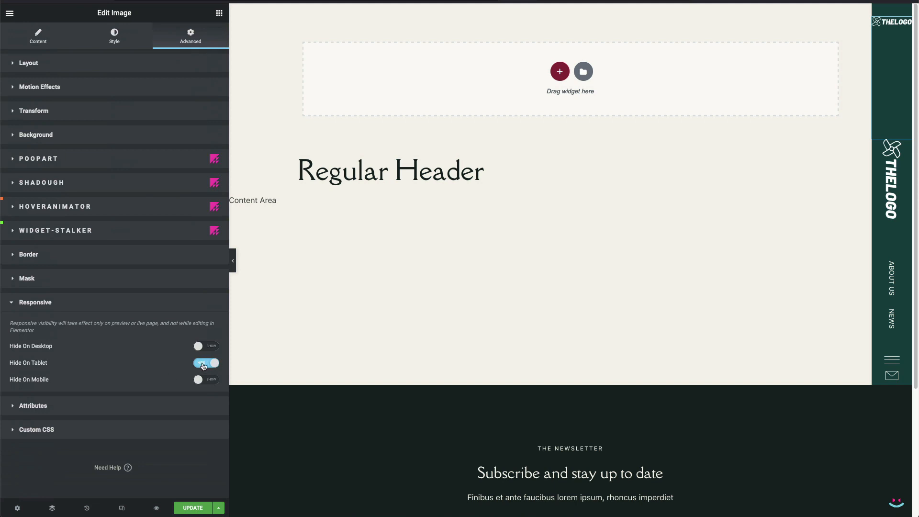
left_click(208, 347)
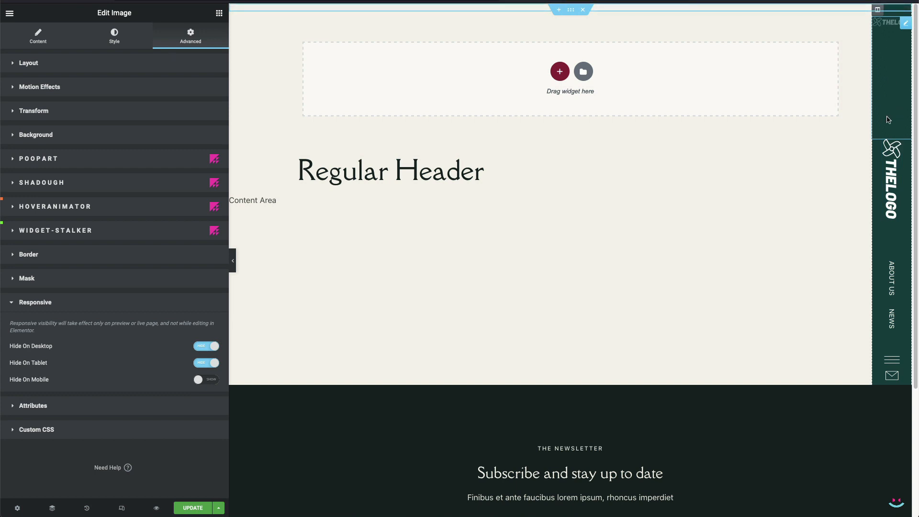
Step: Set the horizontal logo's custom width to 0 px
left_click(178, 61)
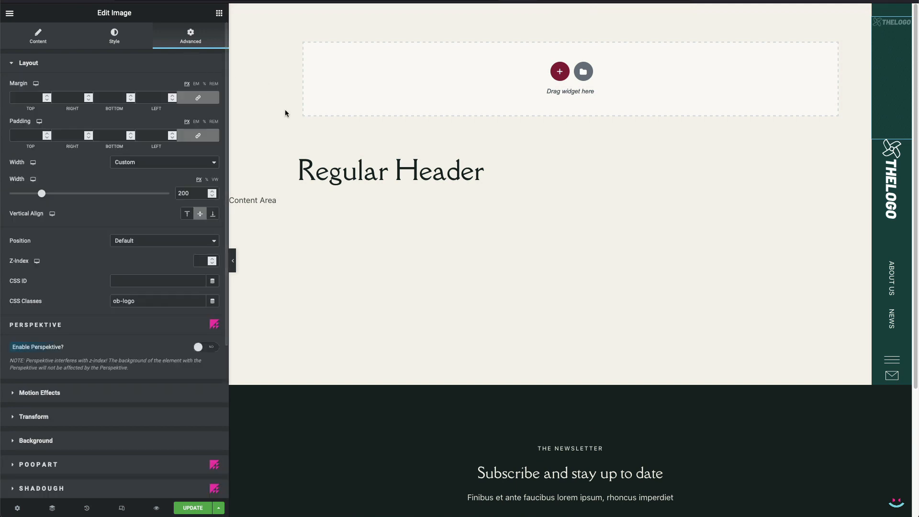
double_click(190, 193)
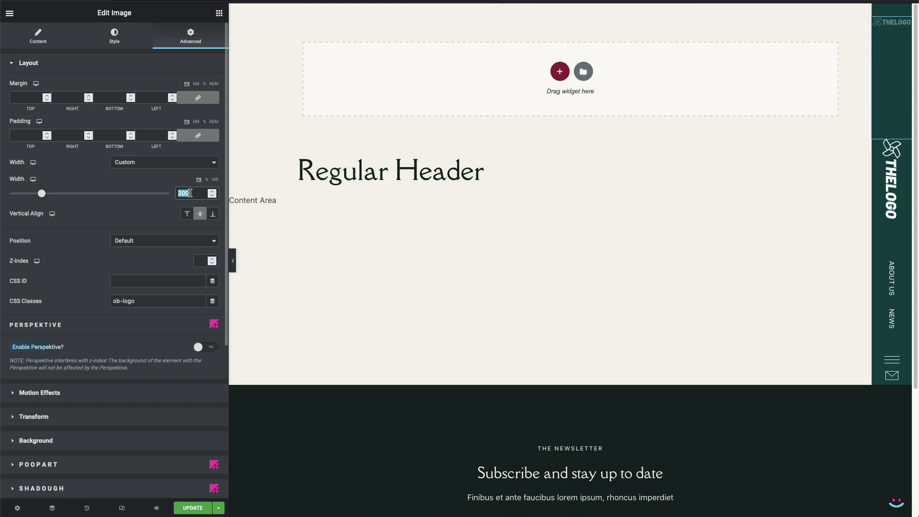
type("0")
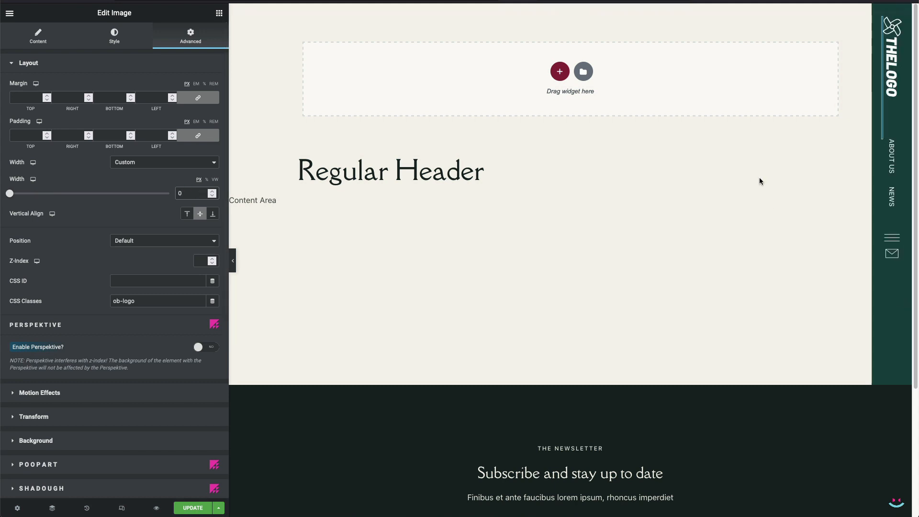
Step: Locate the zero-width horizontal logo in the Navigator and select it to check that its settings remain accessible
left_click(635, 218)
right_click(898, 135)
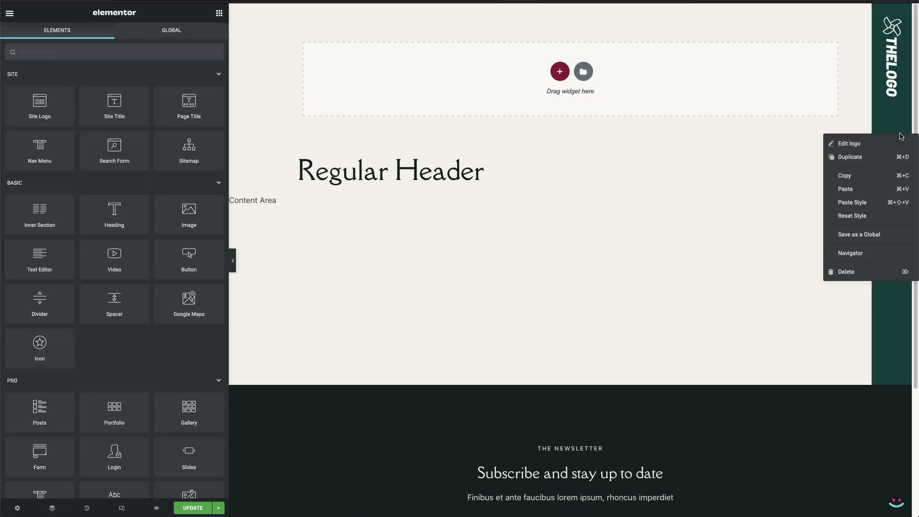
left_click(869, 252)
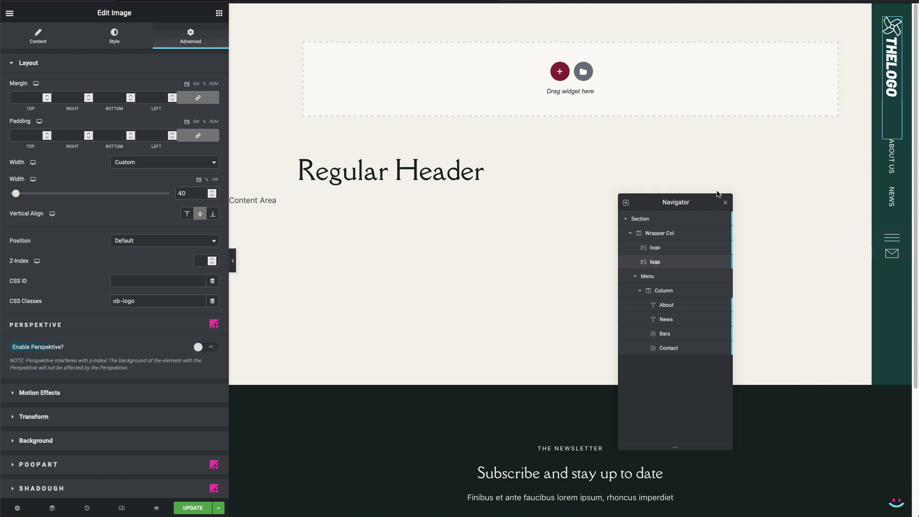
left_click(664, 247)
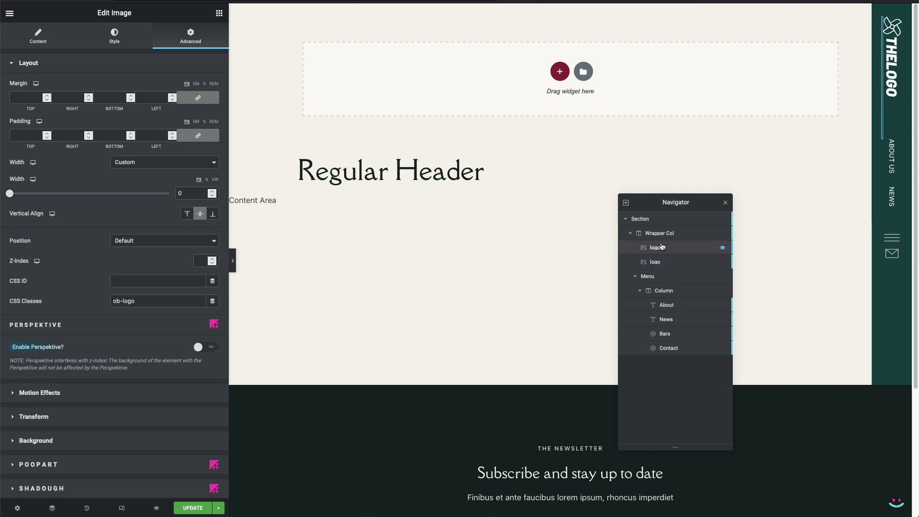
left_click(725, 202)
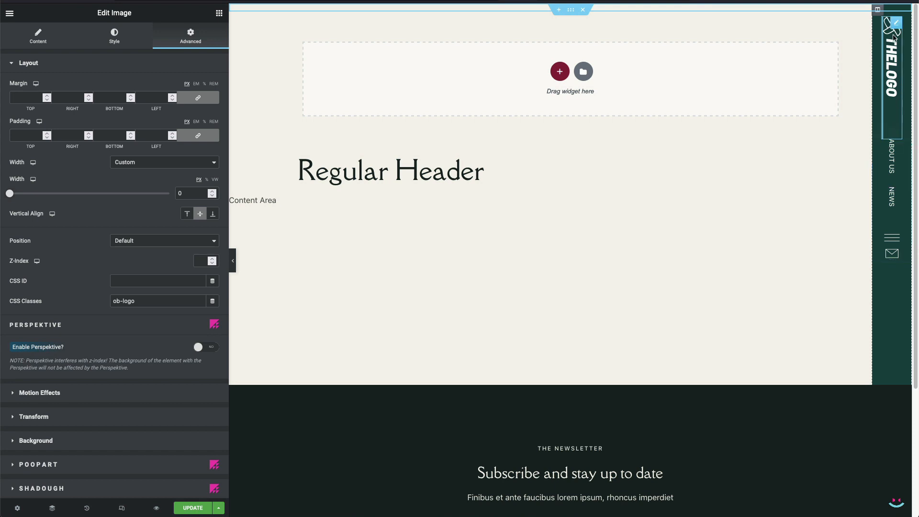
Step: Add a "selector .ob-menu" rule with height: calc(100% - 255px) below the .ob-logo rule in the header section's custom CSS
left_click(570, 10)
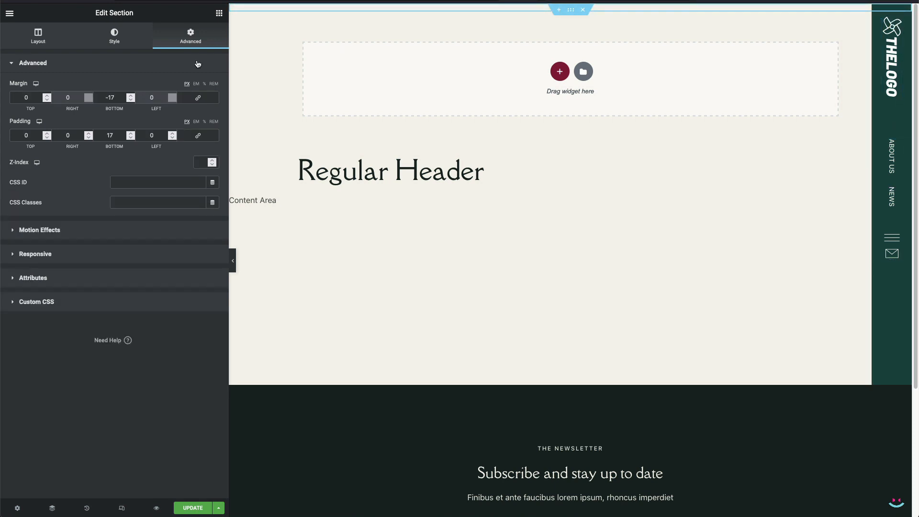
left_click(112, 304)
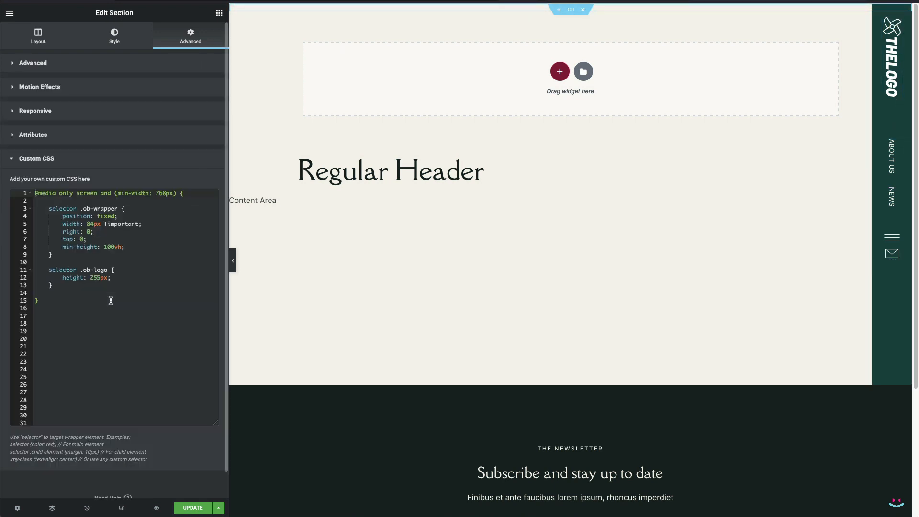
left_click(59, 286)
key("Return")
key("Return")
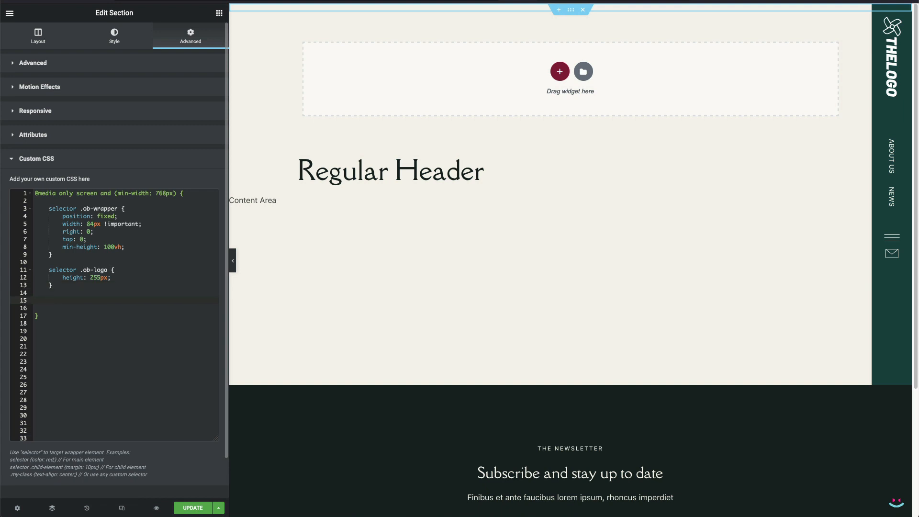
type("selector .ob-menu {")
key("Return")
type("height: cal")
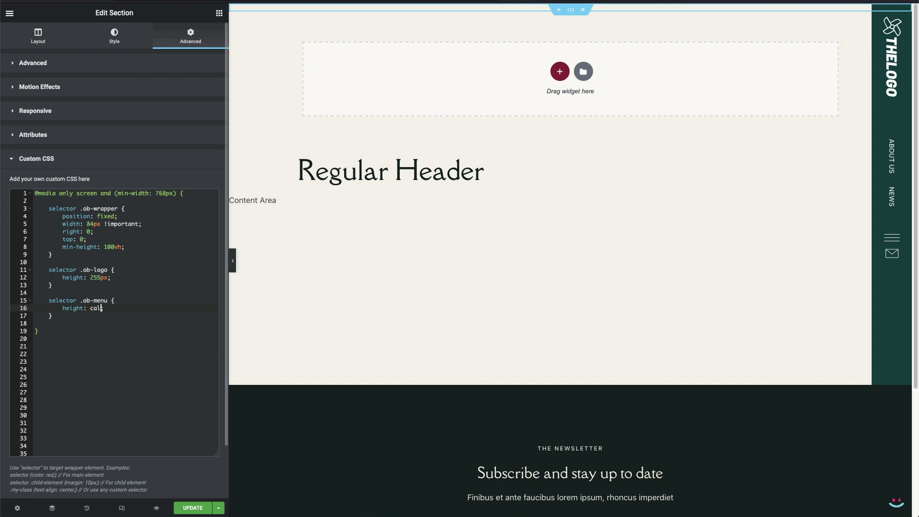
type("c(100% - 255")
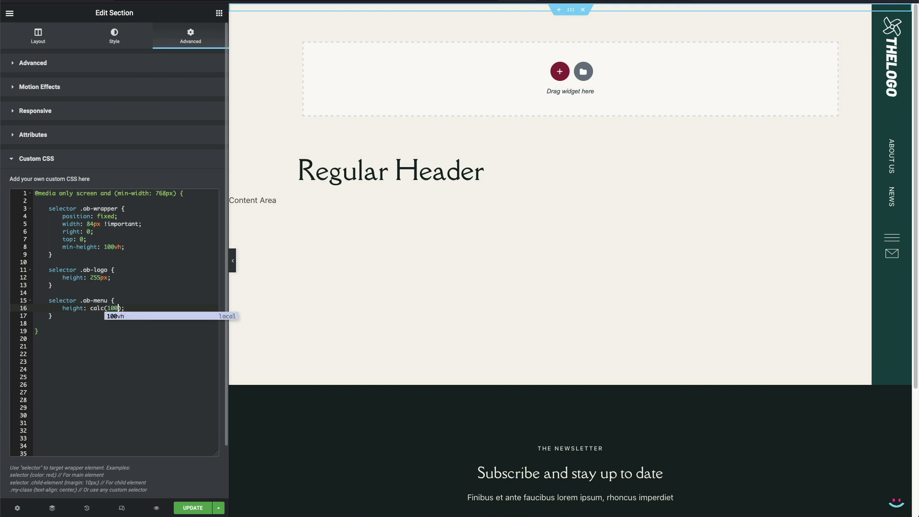
type("px")
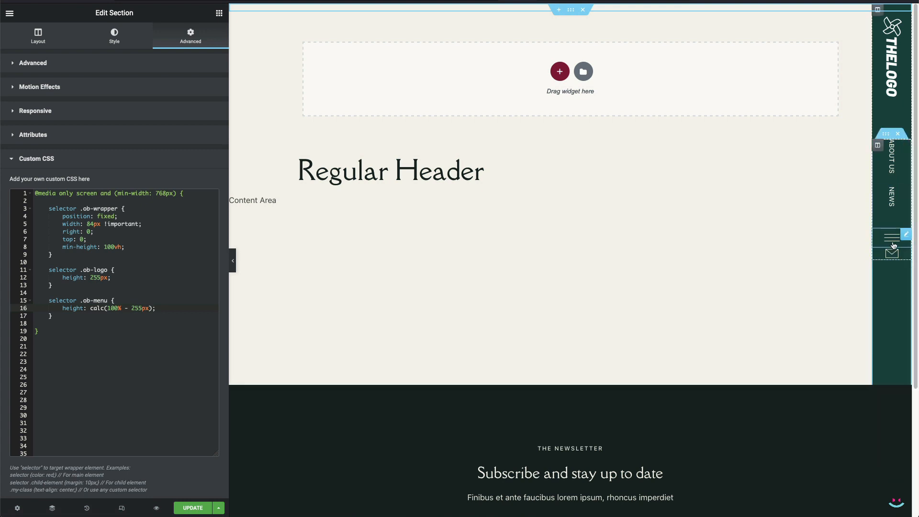
Step: Add a "selector .ob-menu > .elementor-container" rule with height: 100% below the .ob-menu rule in the section's custom CSS
left_click(62, 314)
key("Return")
key("Return")
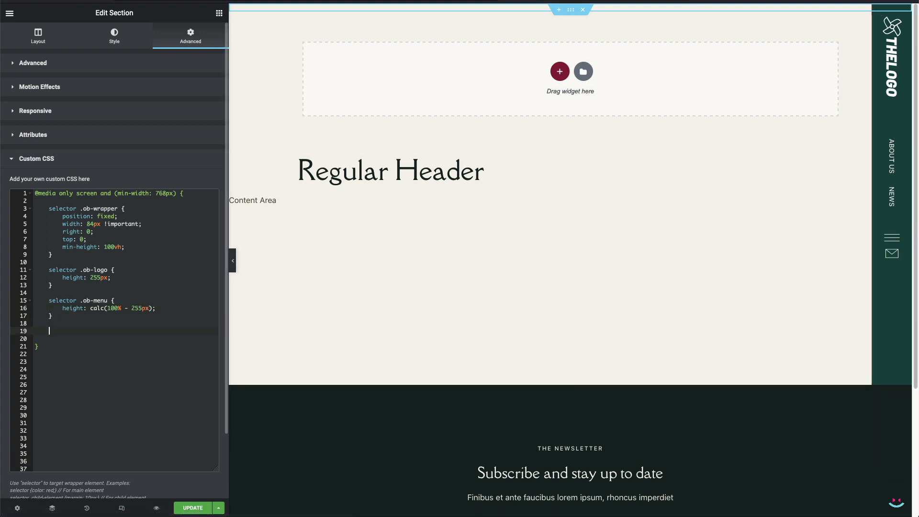
type("selector")
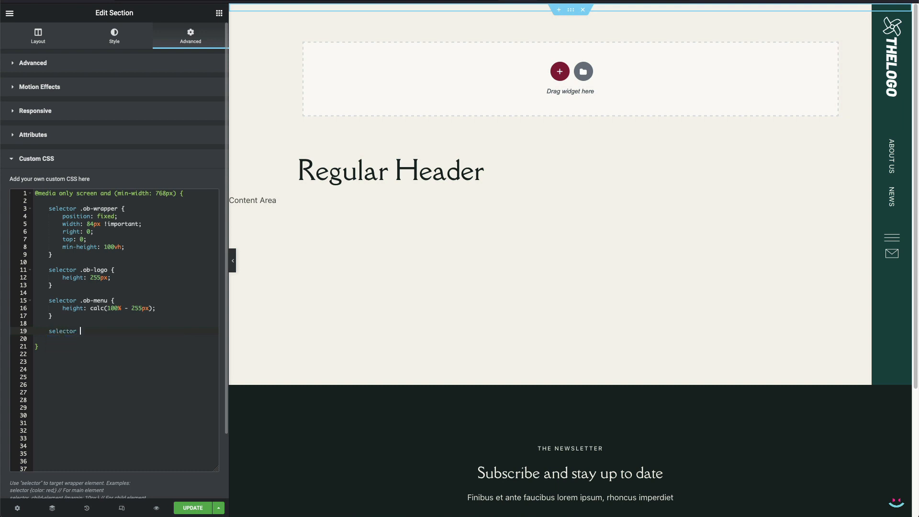
type(" .ob-menu")
type("> .elementor-container {")
key("Return")
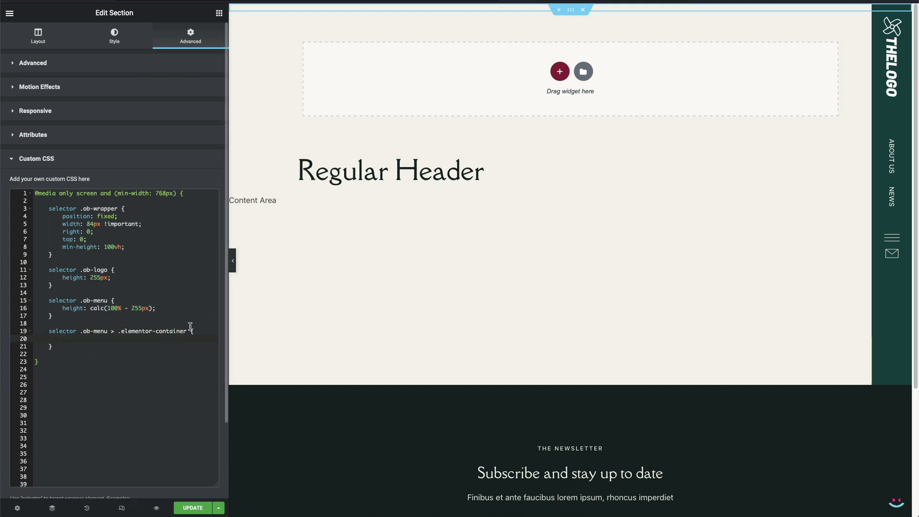
left_click_drag(188, 331, 118, 330)
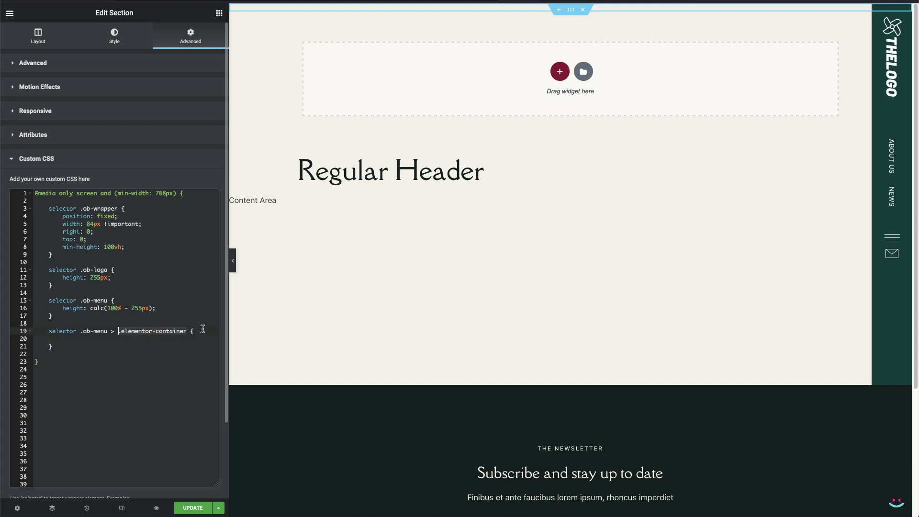
left_click(79, 339)
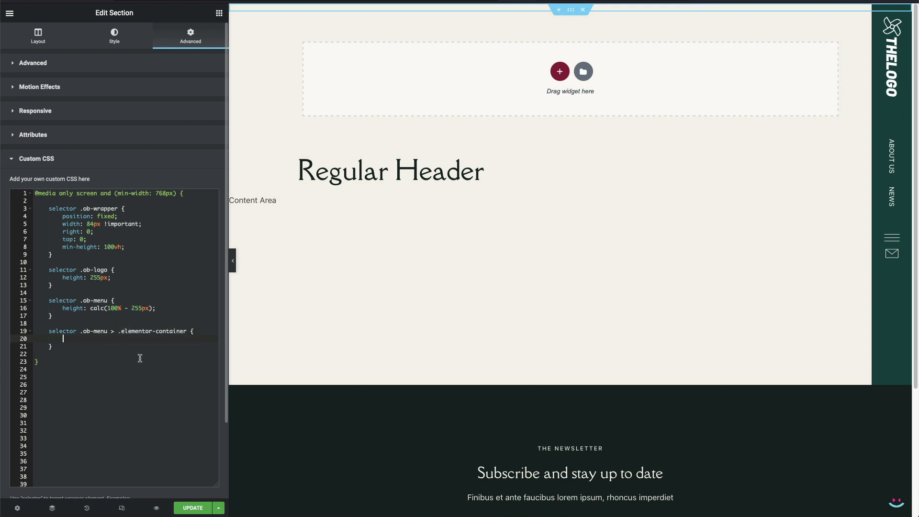
type("he")
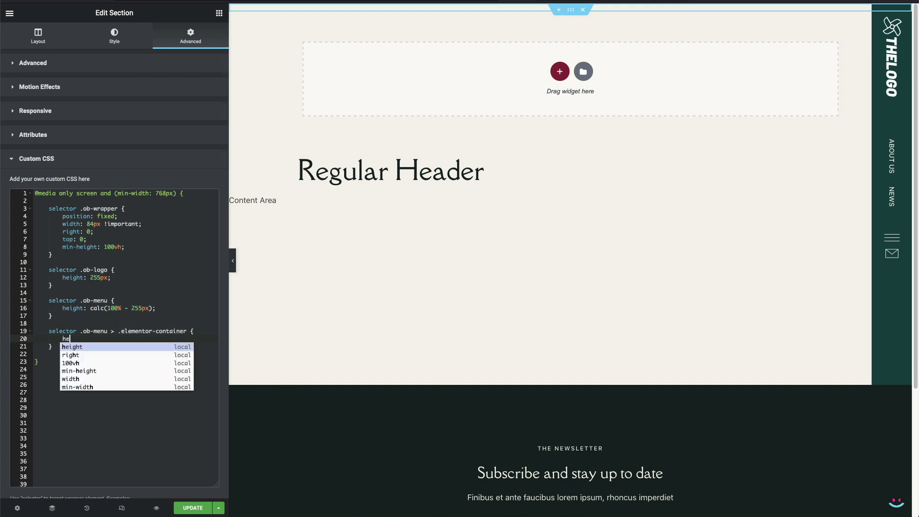
type("ight: ")
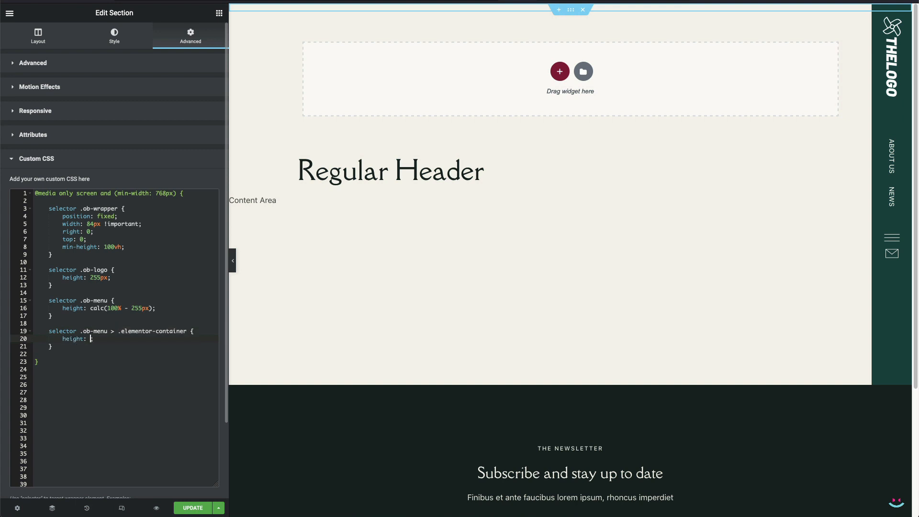
type("100%")
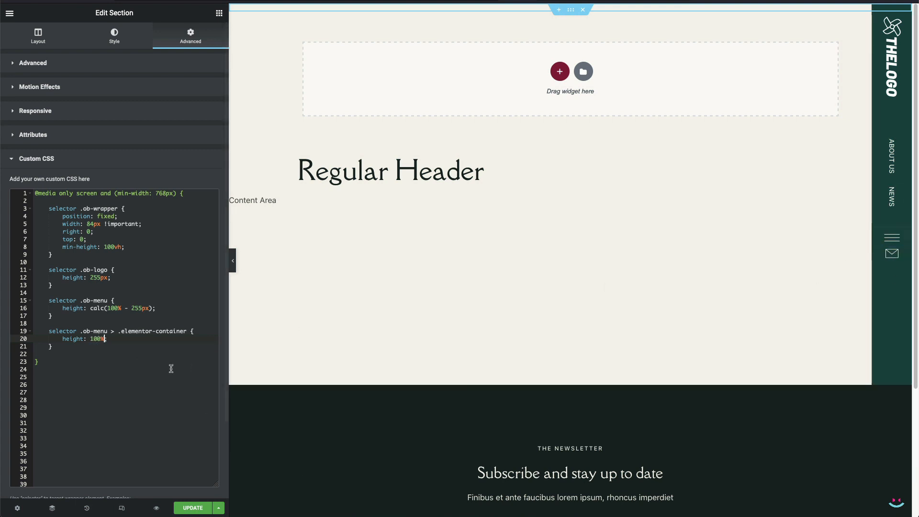
Step: Add a "selector .ob-contact" rule with position: absolute and bottom: 0 below the .elementor-container rule
left_click(64, 351)
key("Return")
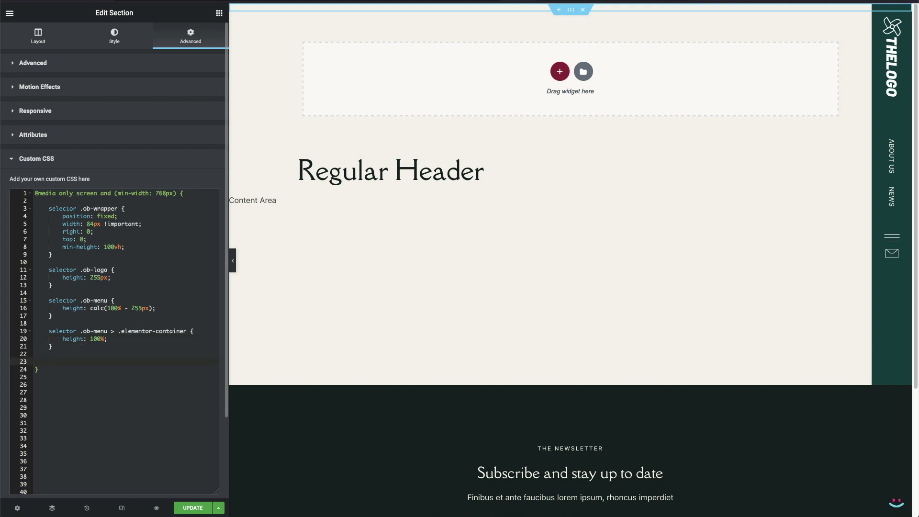
type("selector .ob-contact {")
key("Return")
type("posit")
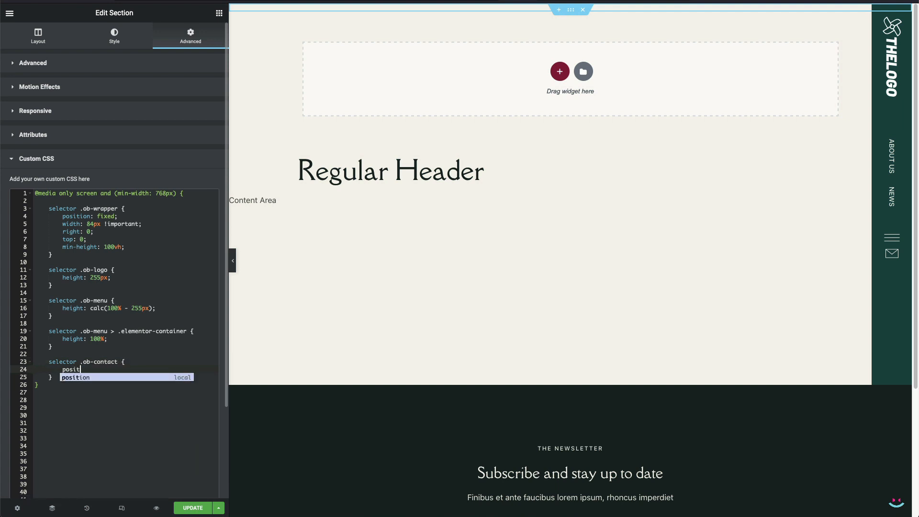
type("ion: absol")
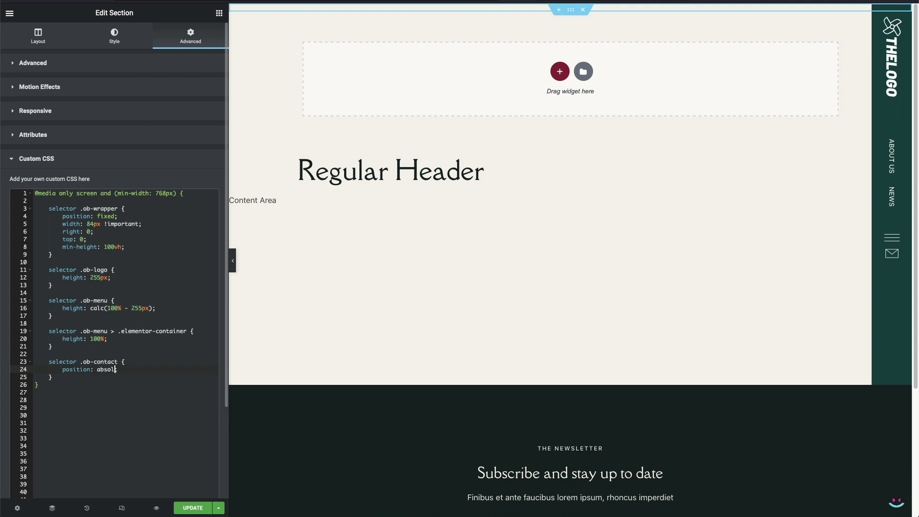
type("ute;")
key("Return")
type("bottom")
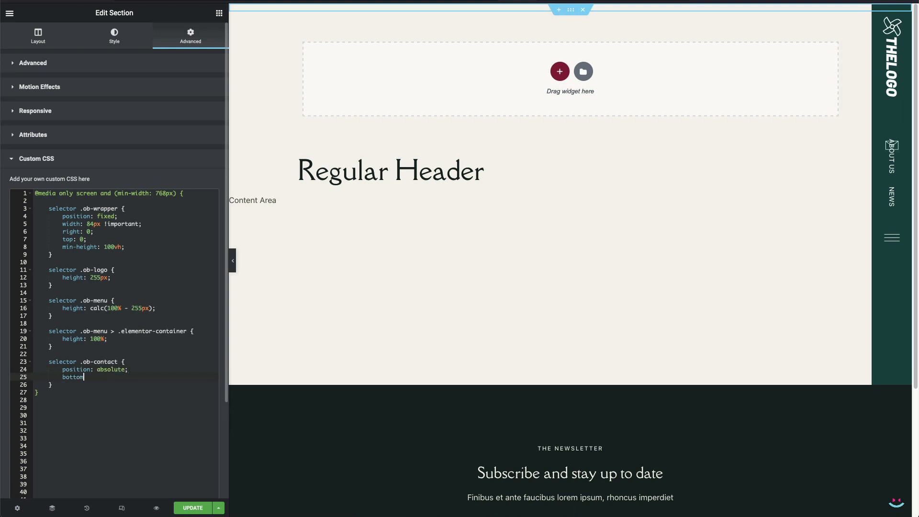
type(": 0;")
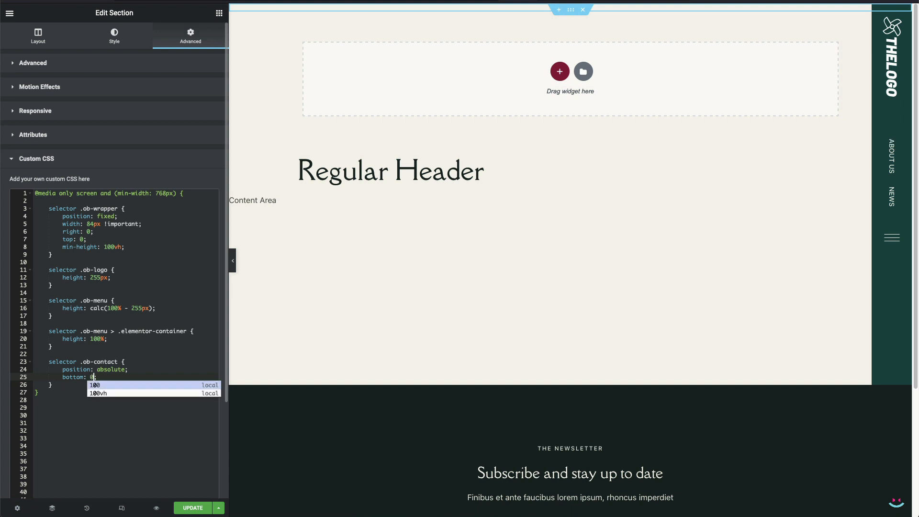
left_click(132, 346)
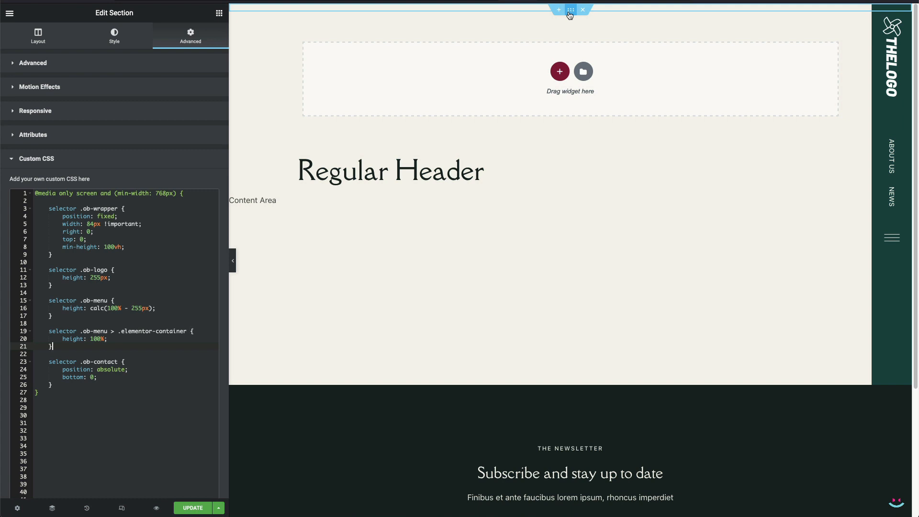
Step: Set the header section's Z-Index to 999
left_click(187, 64)
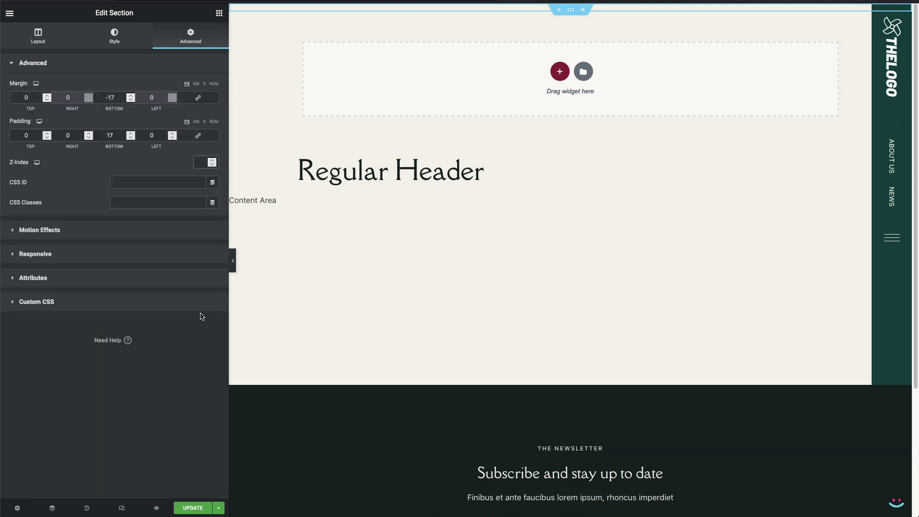
left_click(200, 162)
type("999")
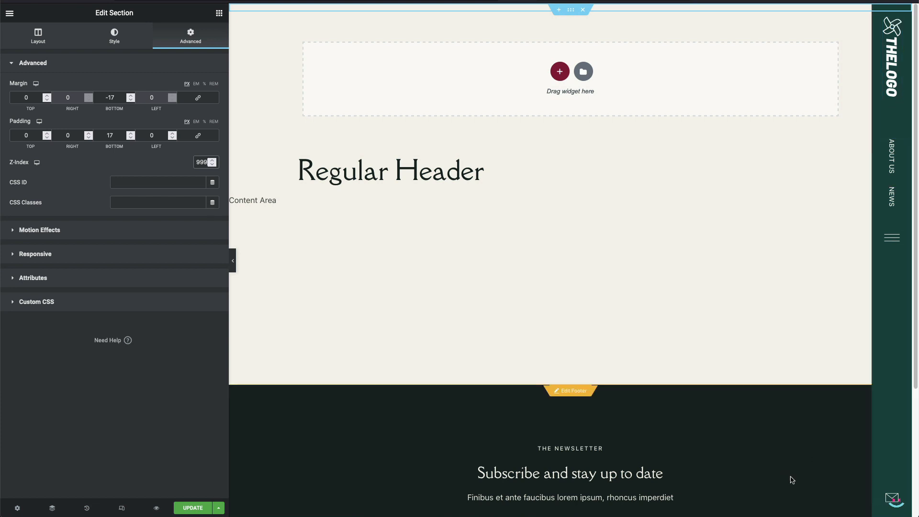
Step: In the mobile preview, set the vertical logo to show on tablet and hide on mobile
left_click(122, 508)
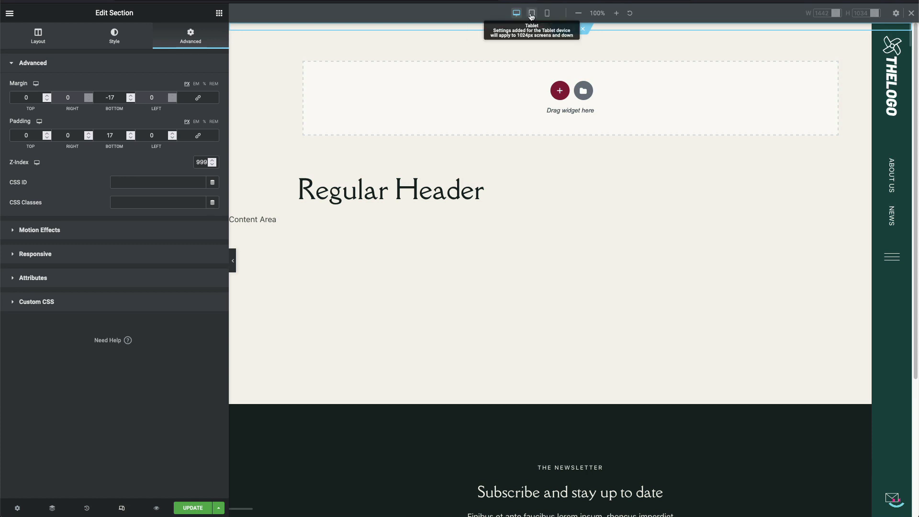
left_click(531, 14)
left_click(515, 13)
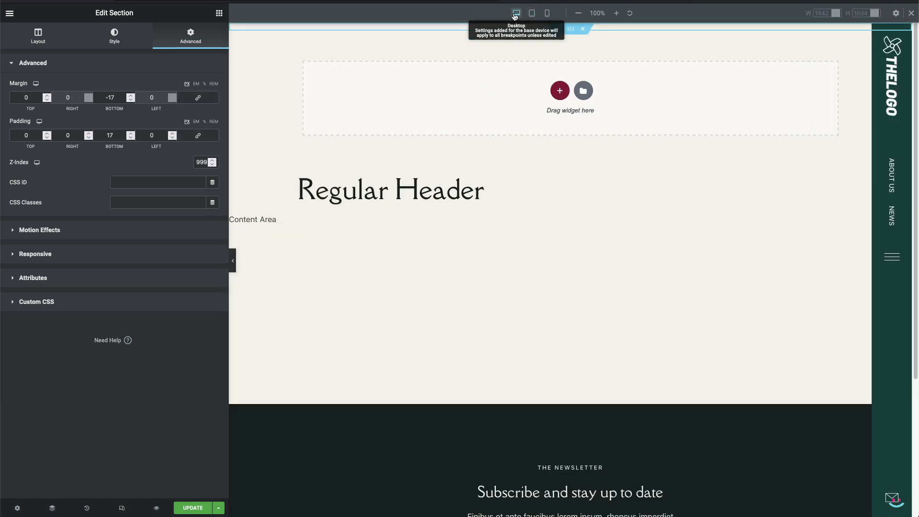
left_click(531, 14)
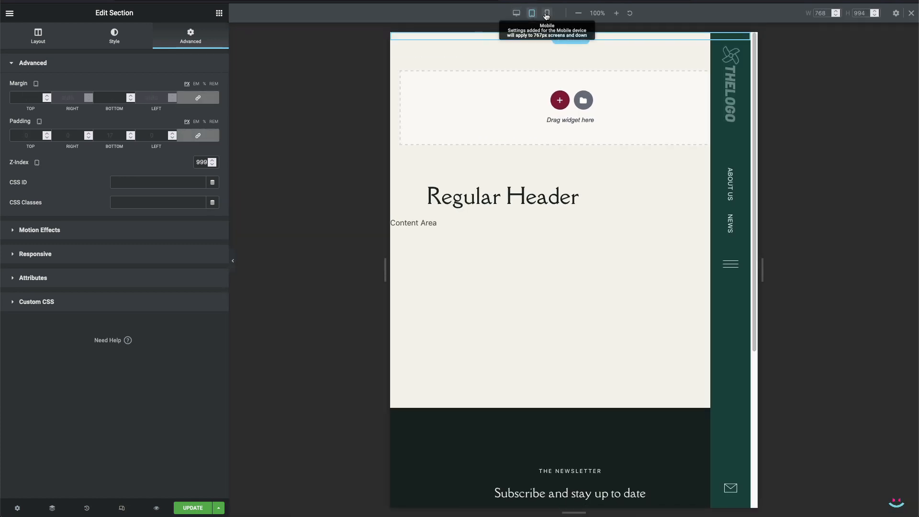
left_click(546, 15)
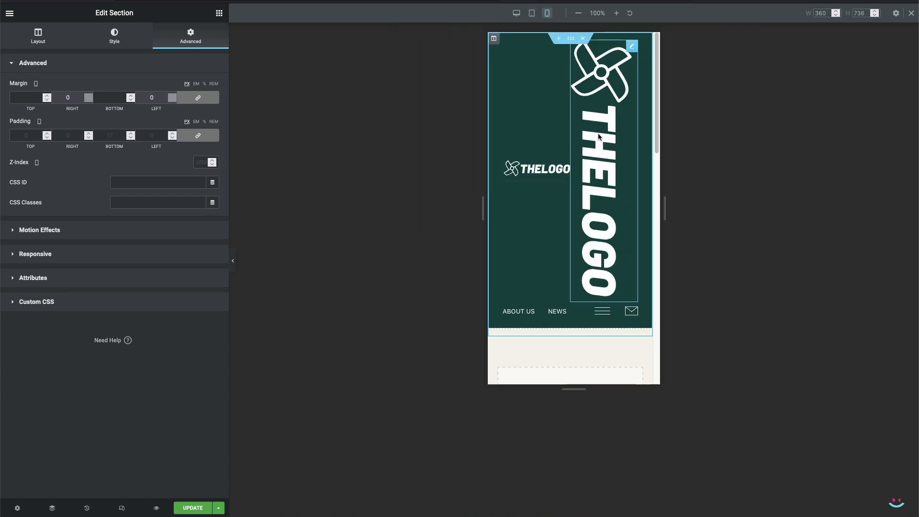
left_click(632, 46)
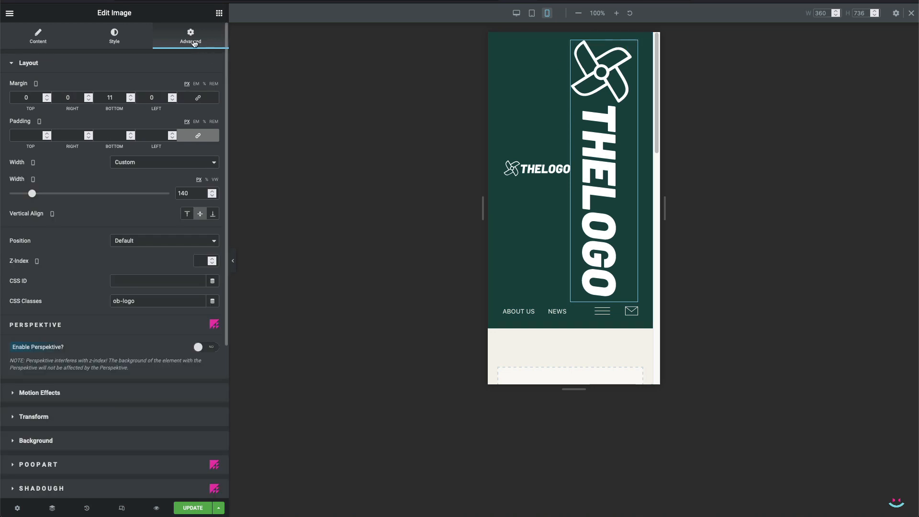
scroll(82, 415, "down", 6)
left_click(69, 380)
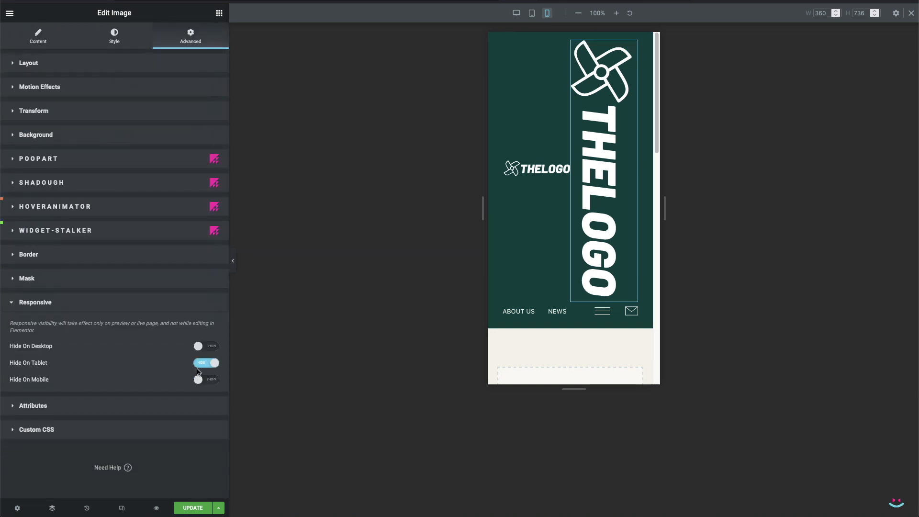
left_click(207, 366)
left_click(211, 378)
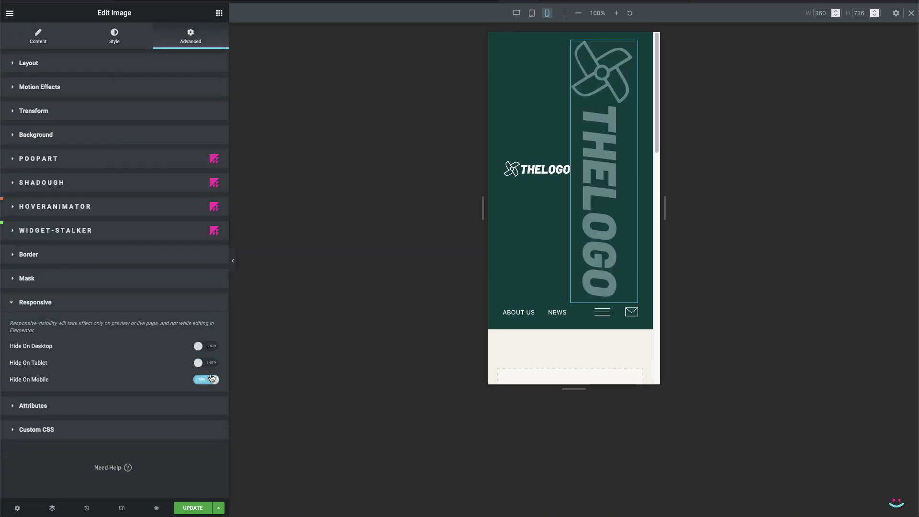
Step: Set the vertical logo's custom width to 0 px for mobile
left_click(164, 62)
double_click(192, 192)
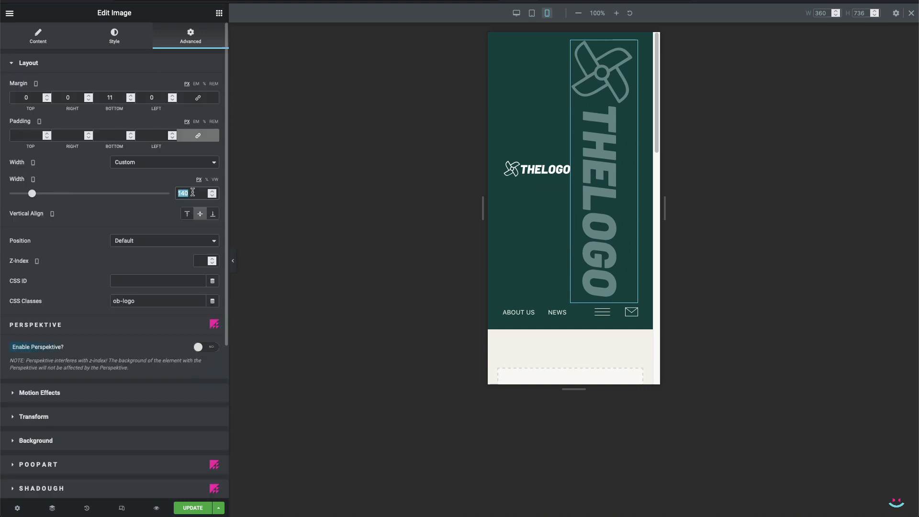
type("0")
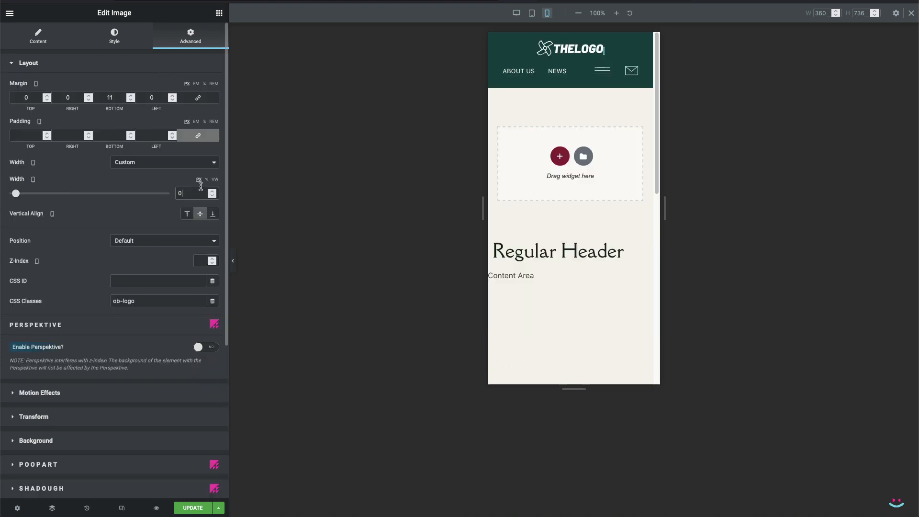
left_click(554, 312)
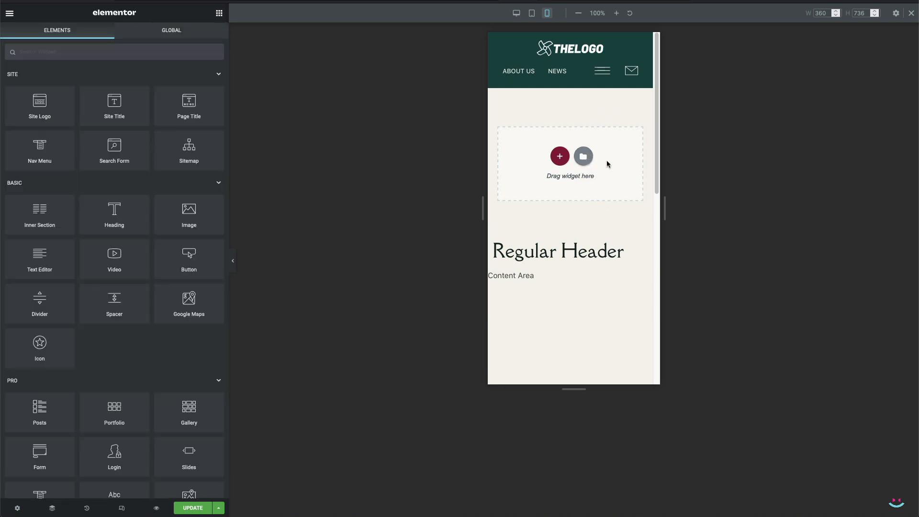
Step: Check the header at tablet, desktop and mobile sizes, and update the header template
left_click(532, 14)
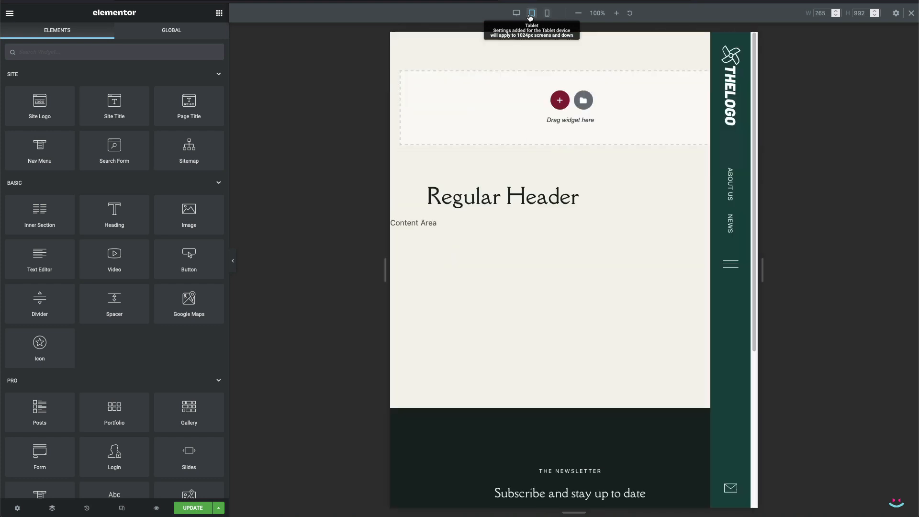
left_click(516, 13)
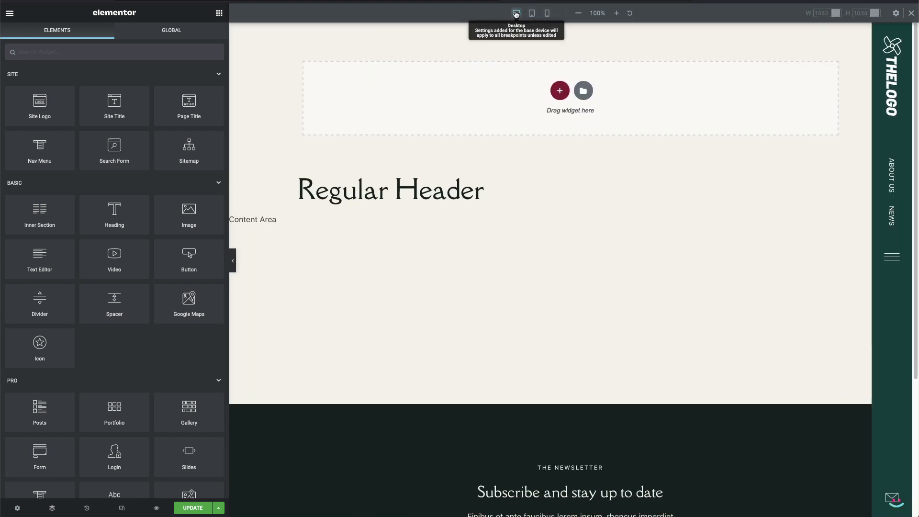
left_click(547, 15)
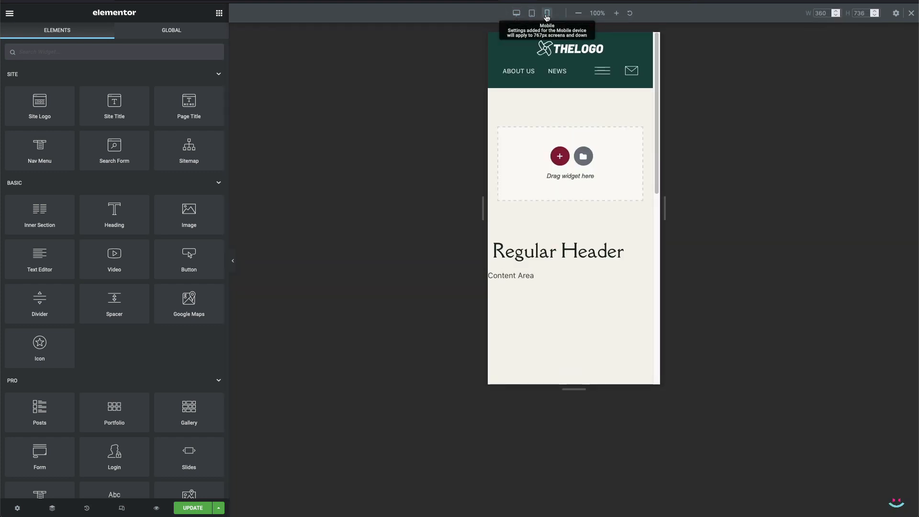
left_click(516, 13)
left_click(202, 508)
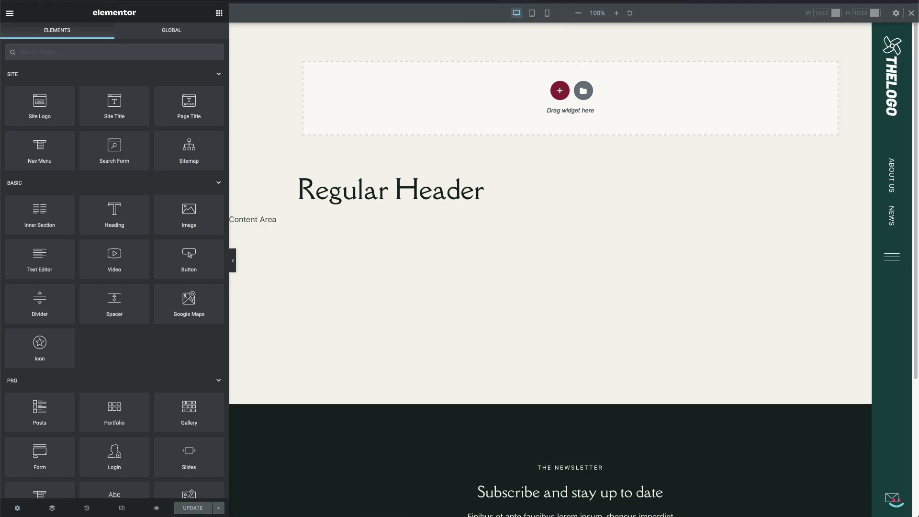
Step: Leave the header template, open the content page in the editor and examine its layout beside the side header at tablet size
left_click(9, 13)
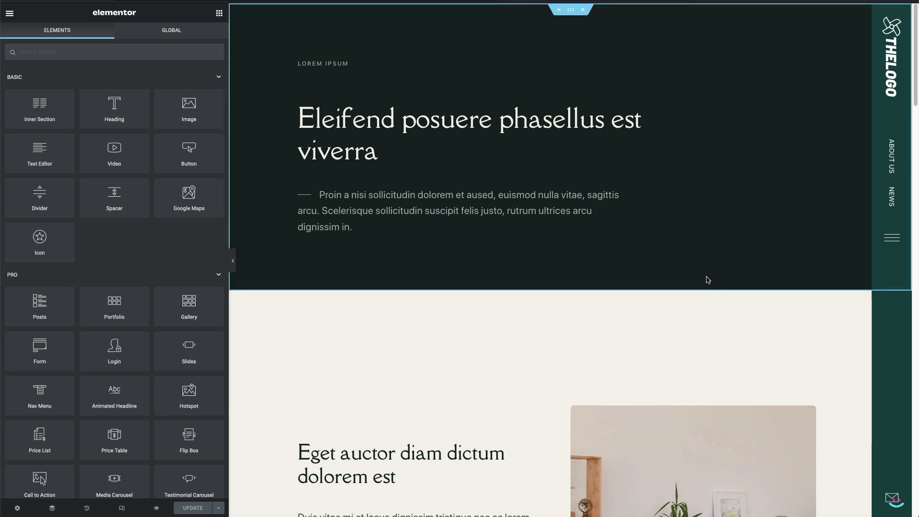
left_click(121, 508)
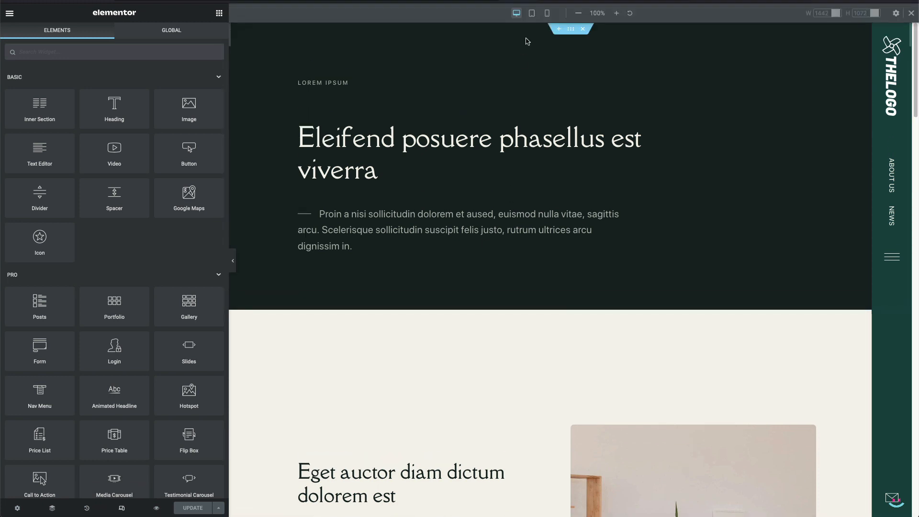
left_click(531, 13)
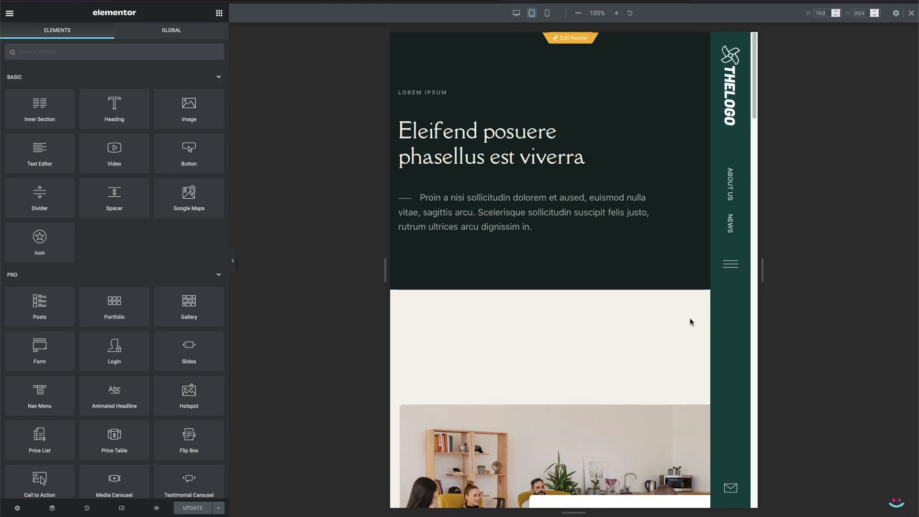
scroll(616, 298, "down", 10)
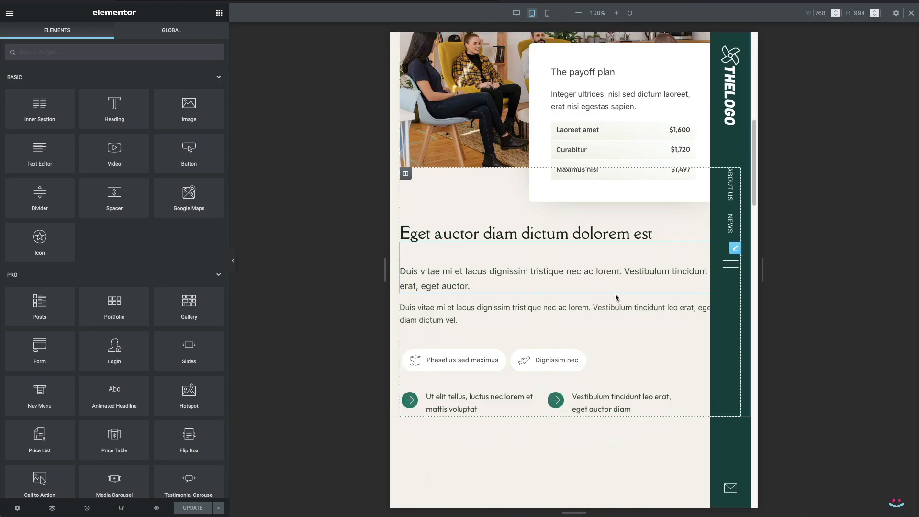
scroll(615, 298, "down", 5)
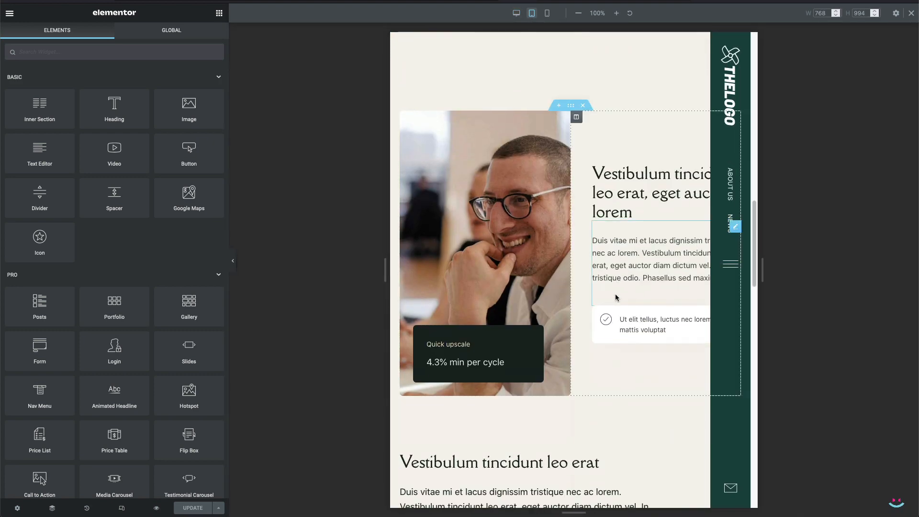
Step: Examine the remaining page sections beside the side header at tablet size, then return to the desktop view and leave responsive mode
scroll(648, 277, "down", 2)
scroll(648, 280, "down", 10)
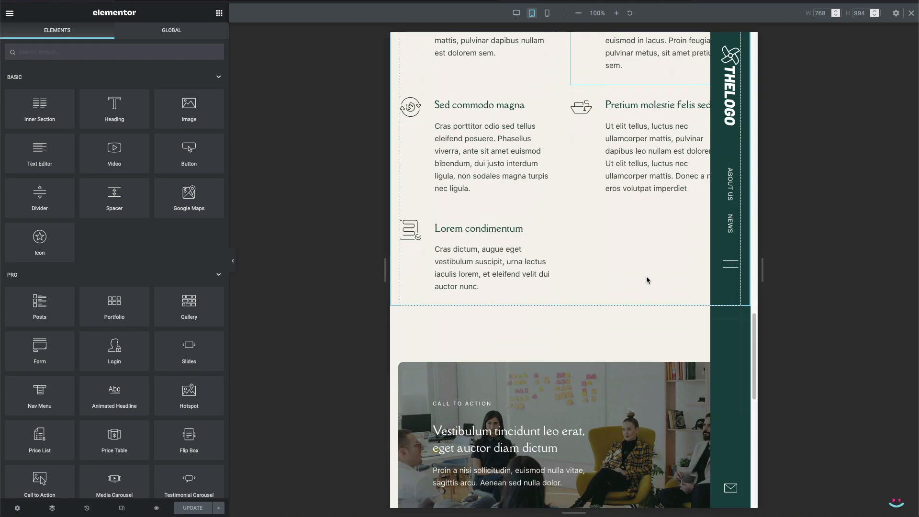
scroll(598, 171, "up", 8)
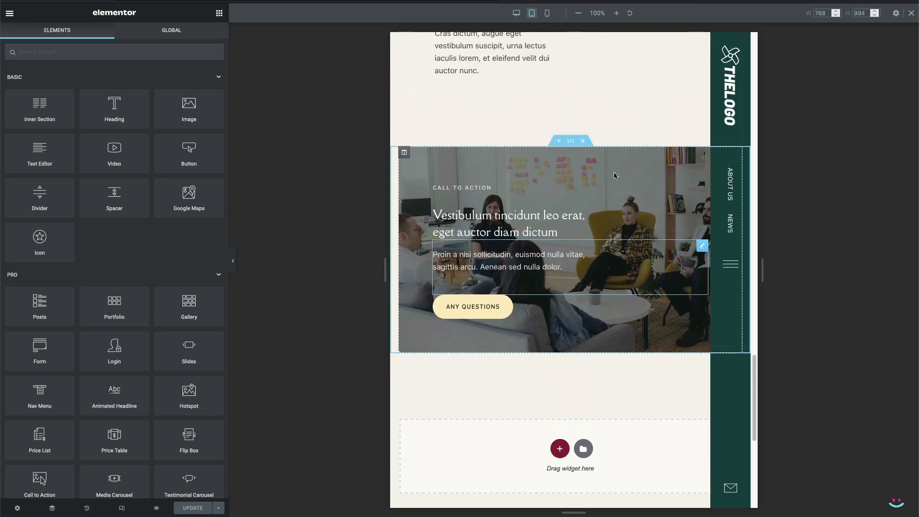
scroll(615, 176, "up", 3)
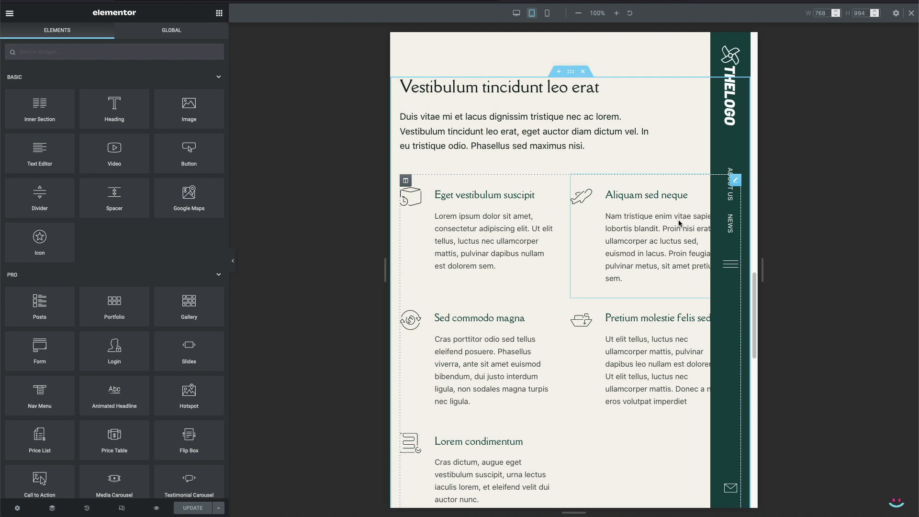
scroll(680, 223, "up", 10)
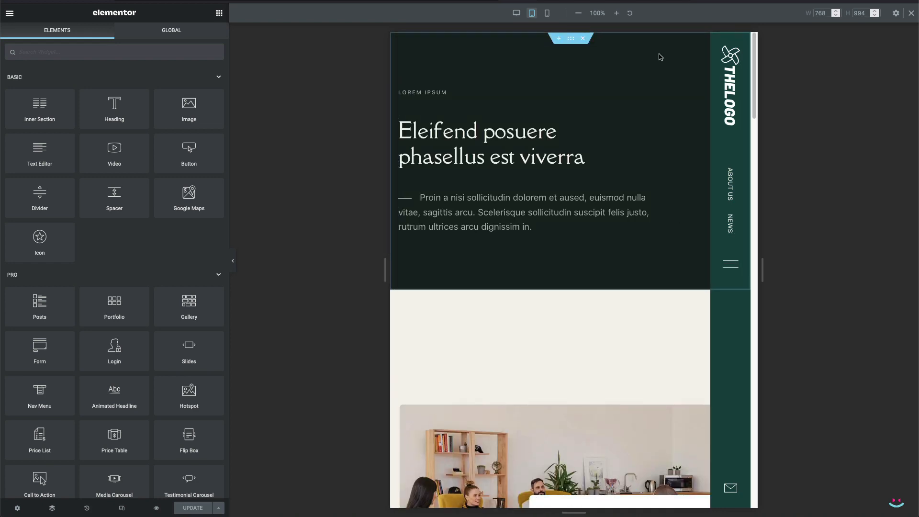
left_click(521, 16)
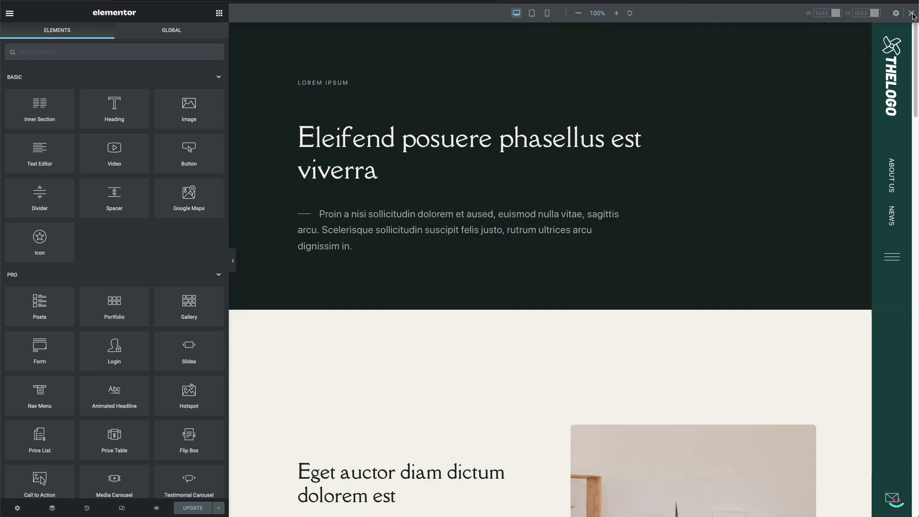
left_click(911, 13)
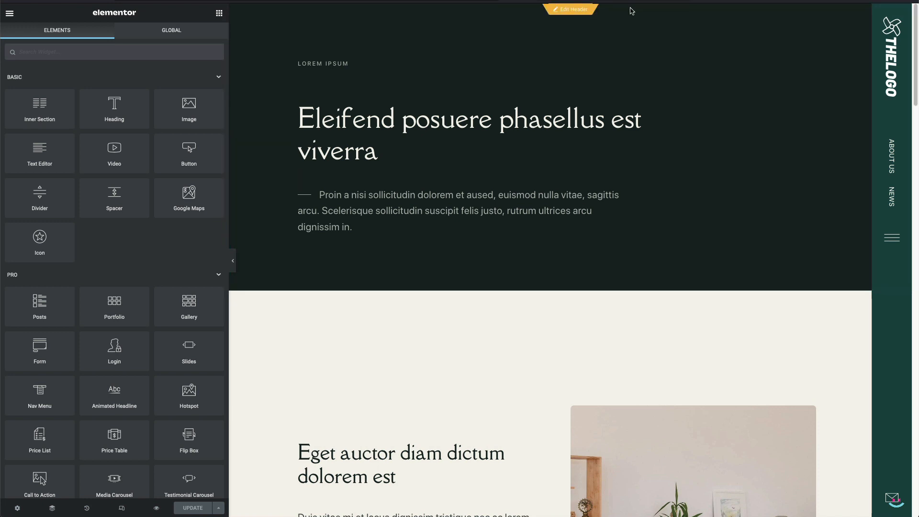
Step: Switch from the page to editing the header and open the custom CSS of its section
left_click(574, 11)
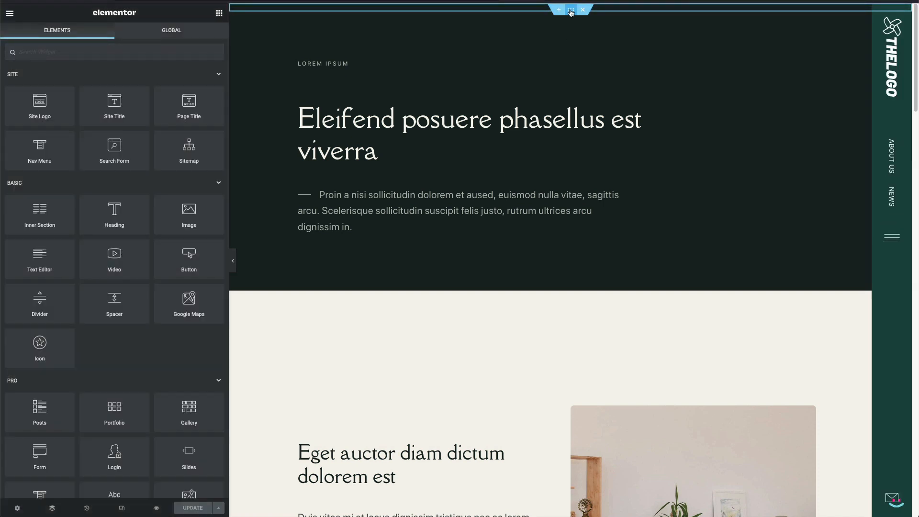
left_click(571, 11)
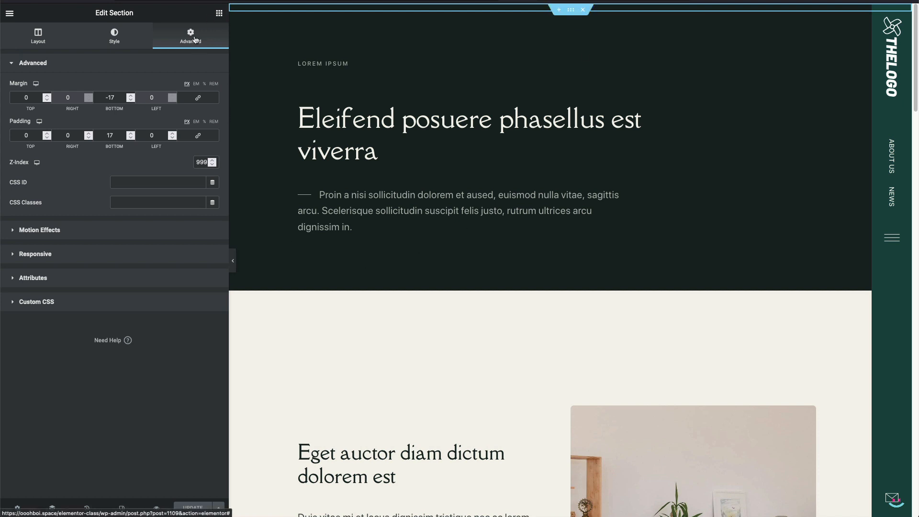
left_click(56, 300)
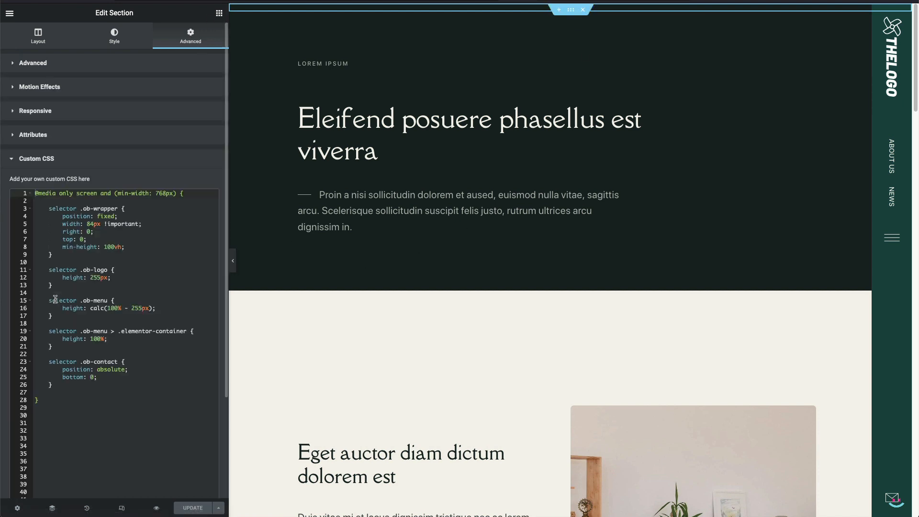
Step: Below the .ob-contact rule, inside the media query, start a new rule with the selector [data-element_type="section"]
left_click(63, 383)
key("Return")
key("Return")
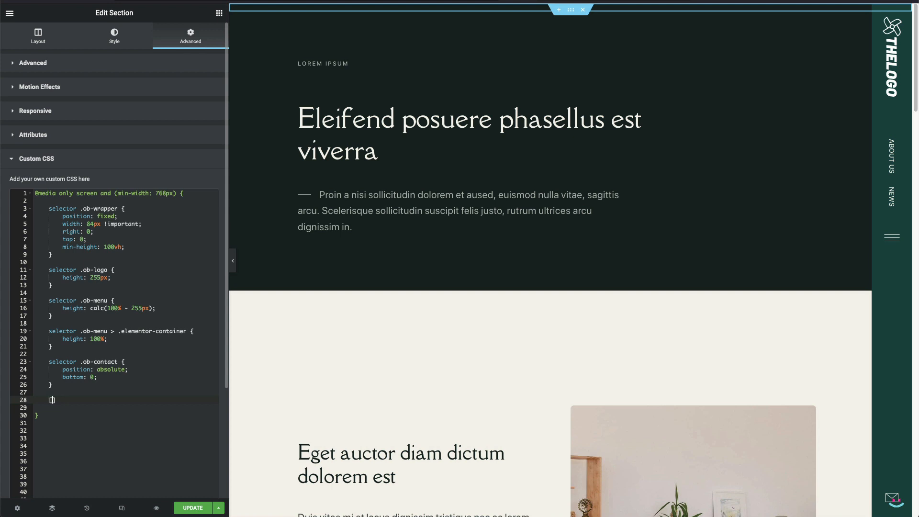
type("[data")
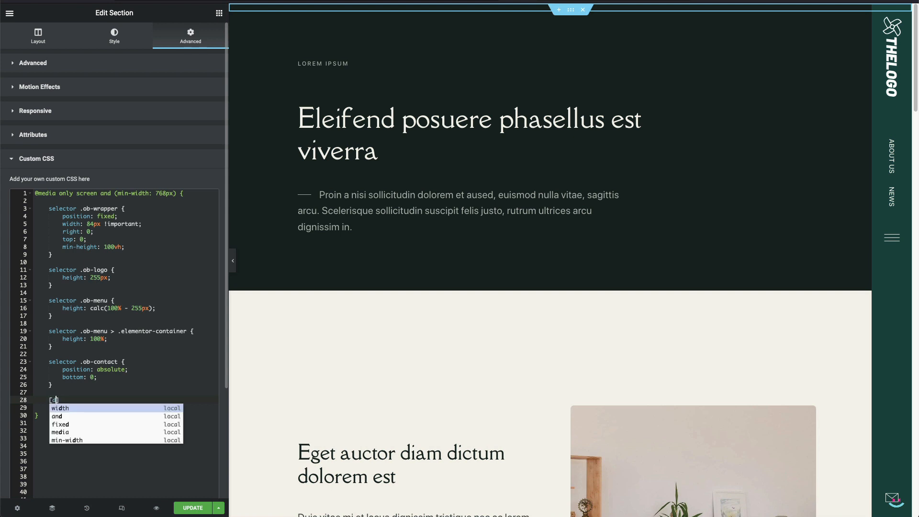
type("-element_type=")
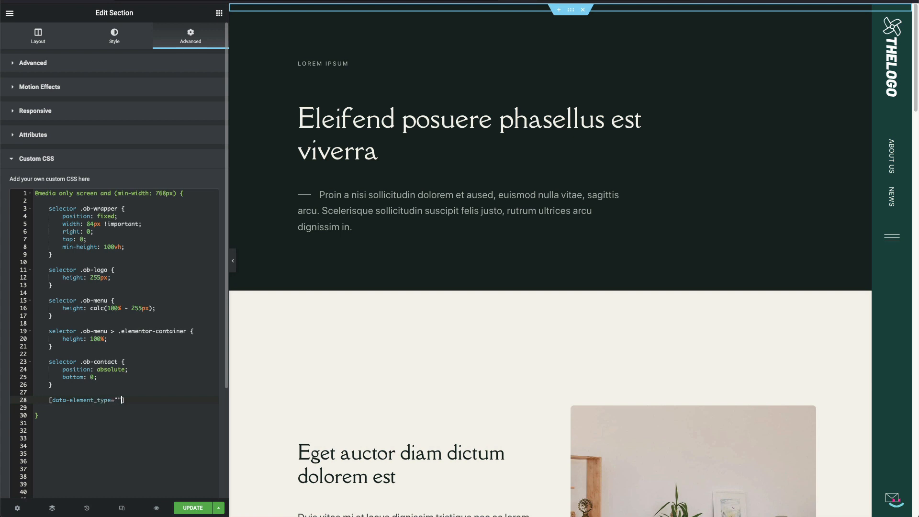
type("section")
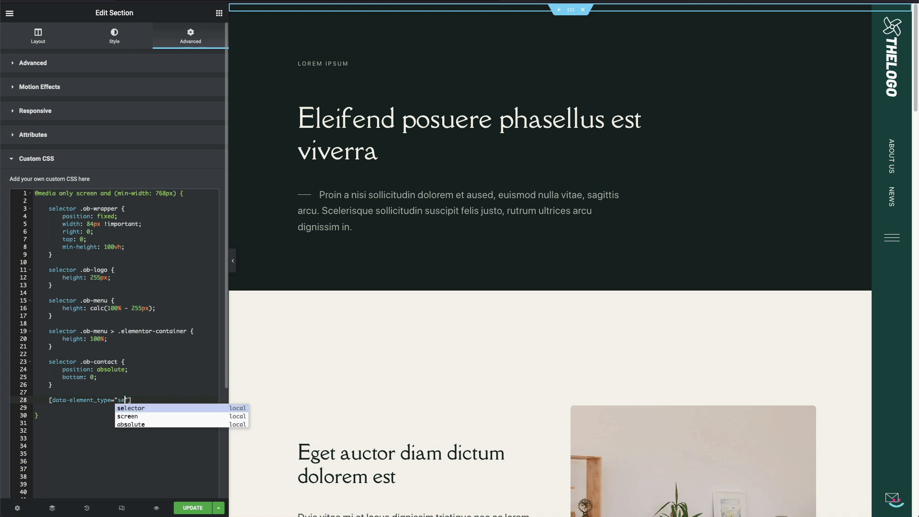
double_click(81, 400)
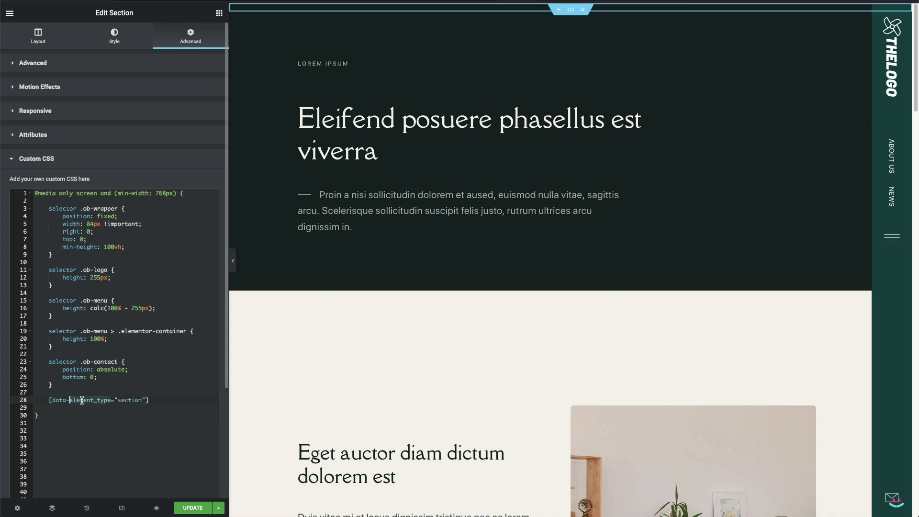
Step: Exclude inner sections from the new selector by appending :not(.elementor-inner-section)
left_click(151, 399)
type(":not")
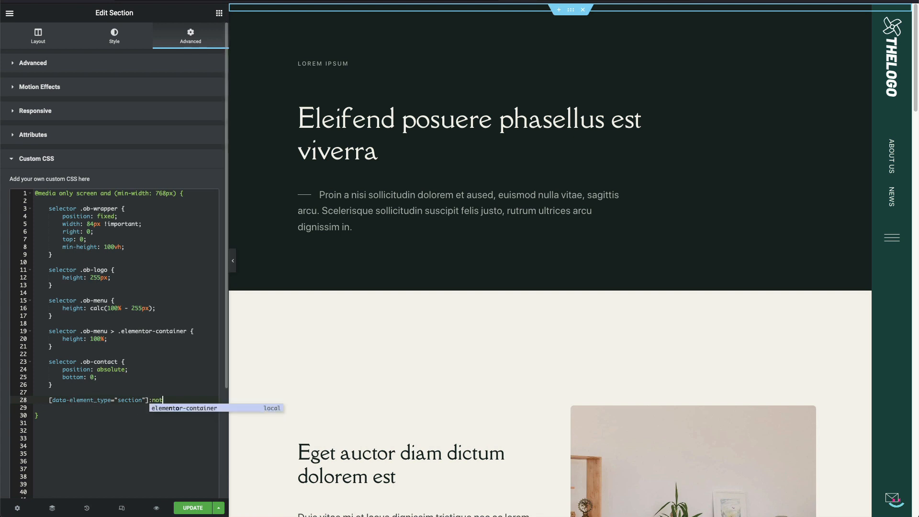
type("()")
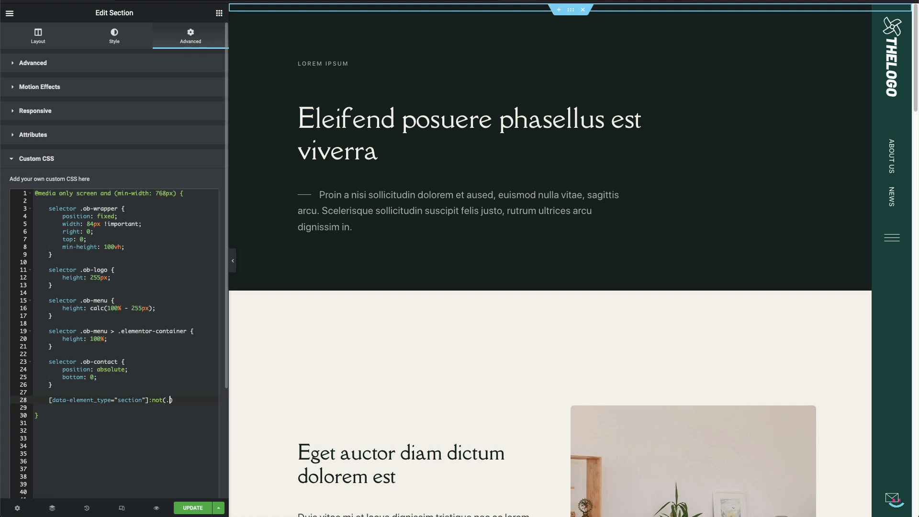
type(".elementor")
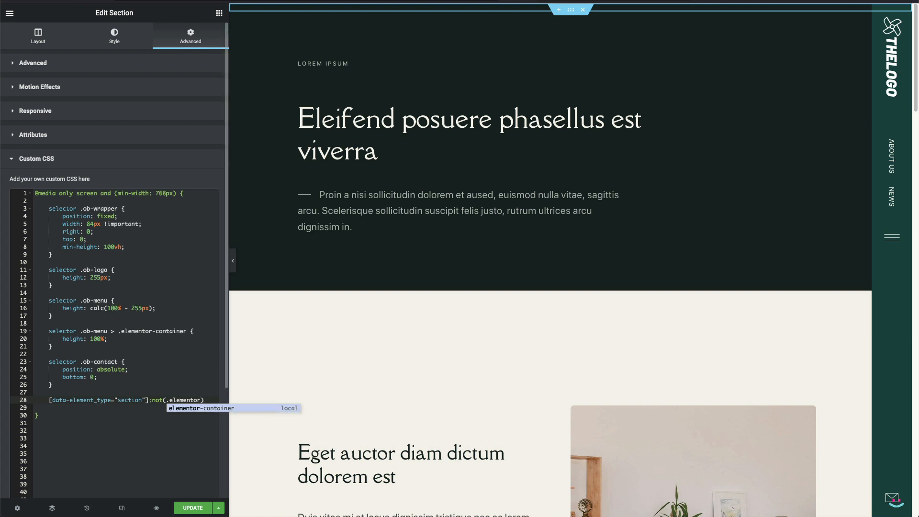
type("-inner-section")
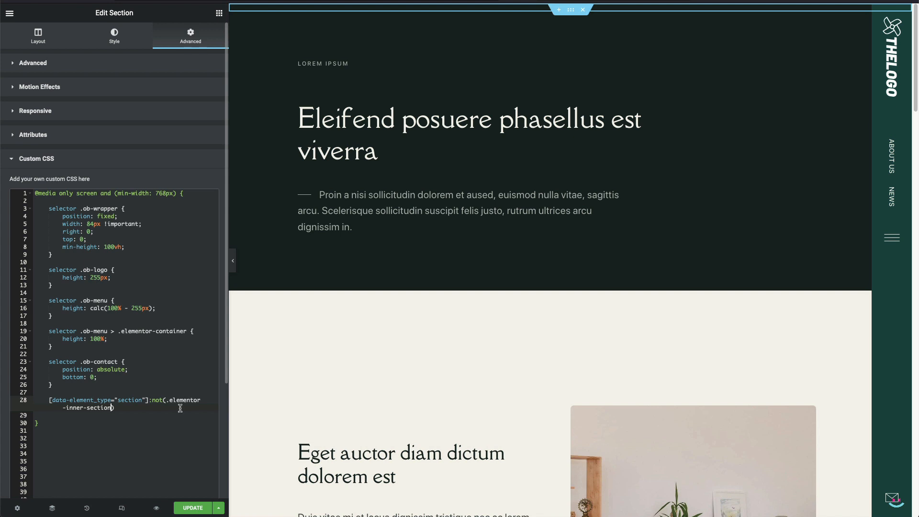
left_click(167, 397)
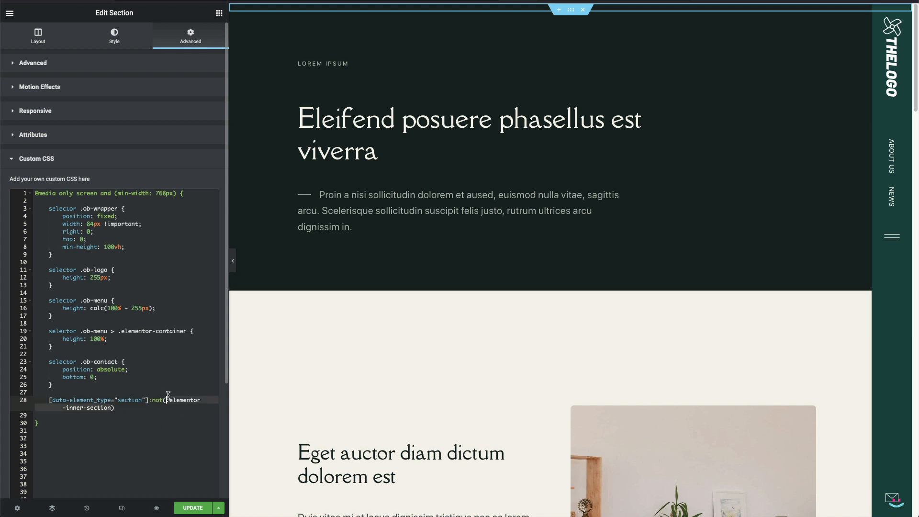
Step: Append :not(.no-margin) to the section selector and add an empty declaration block in braces
left_click(139, 409)
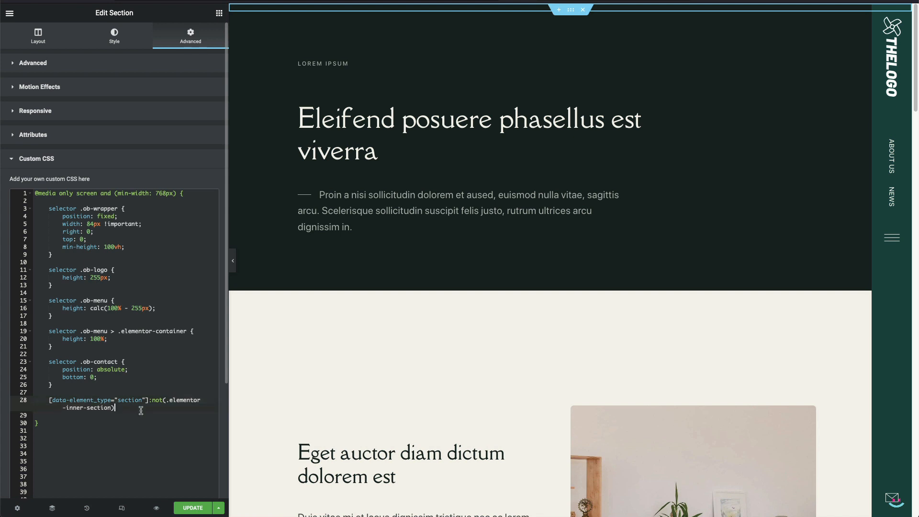
type(":not")
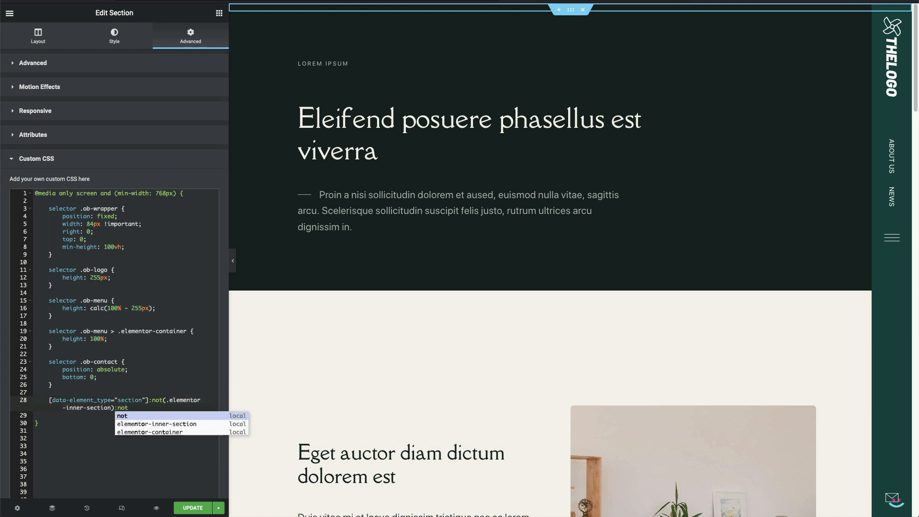
type("()")
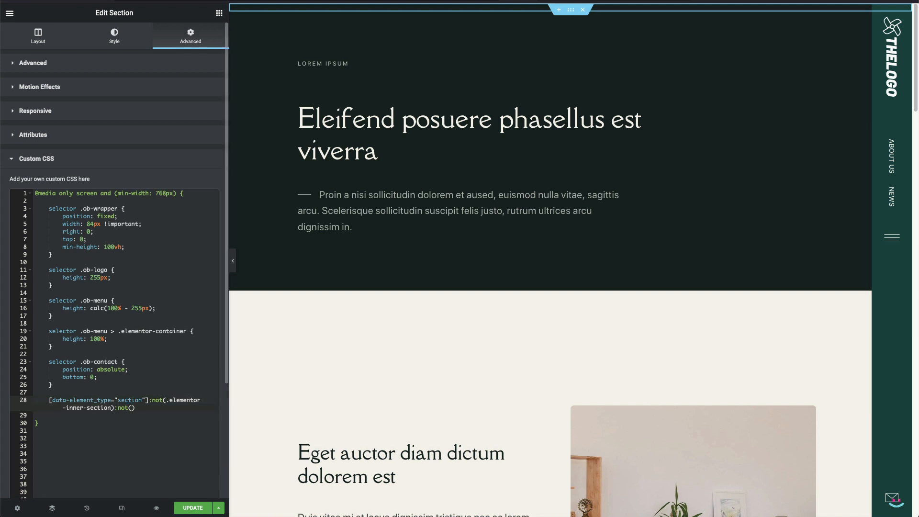
key("Left")
type(".no-margin) {}")
key("Left")
key("Return")
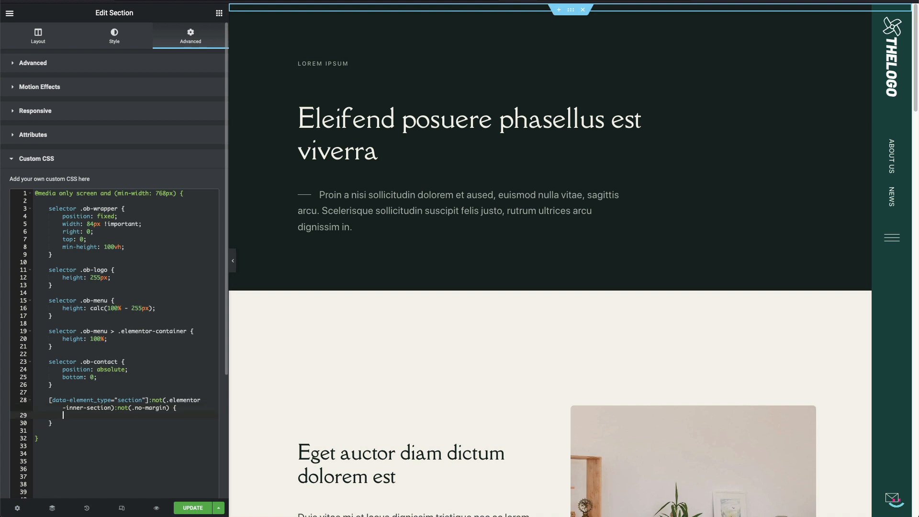
Step: Give the section rule the declaration margin-right: 84px;
type("margin")
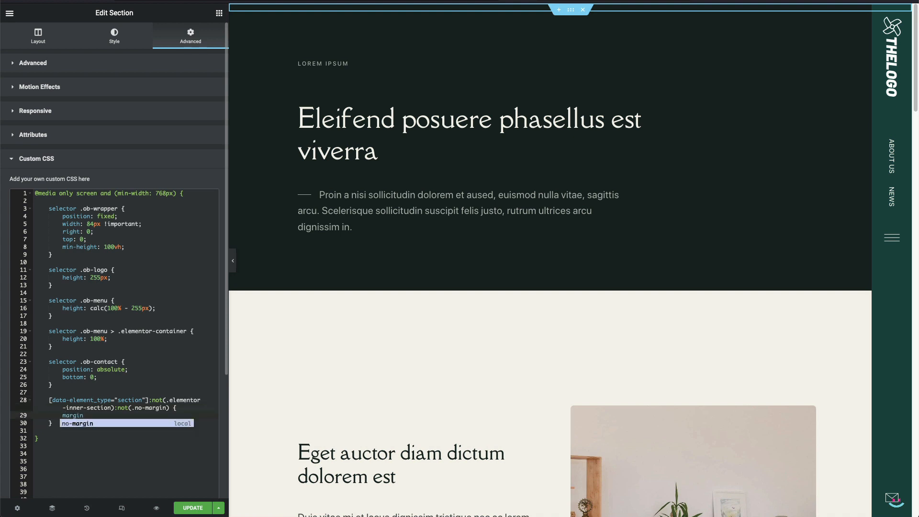
type("-right")
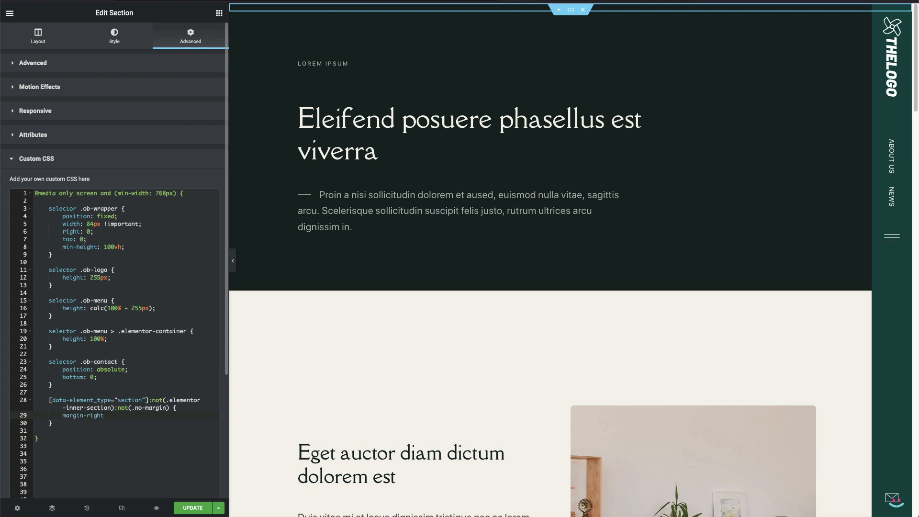
type(": 84")
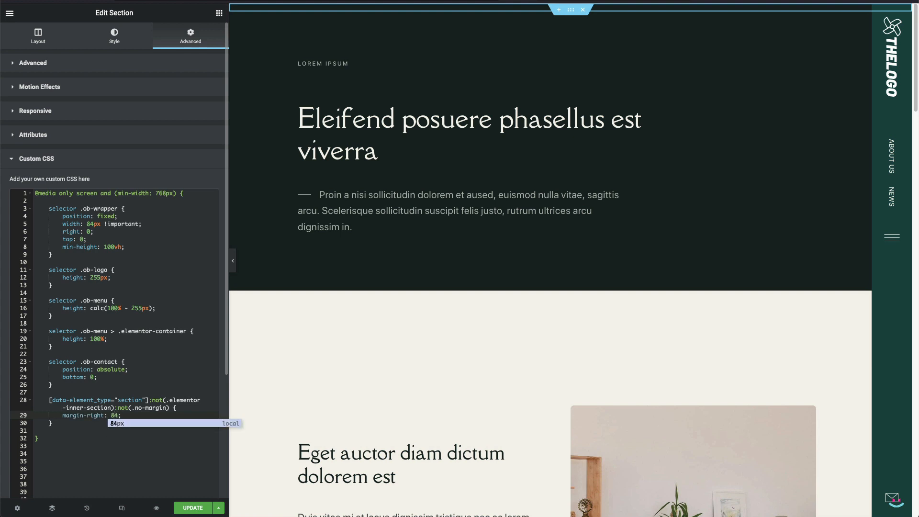
type("px")
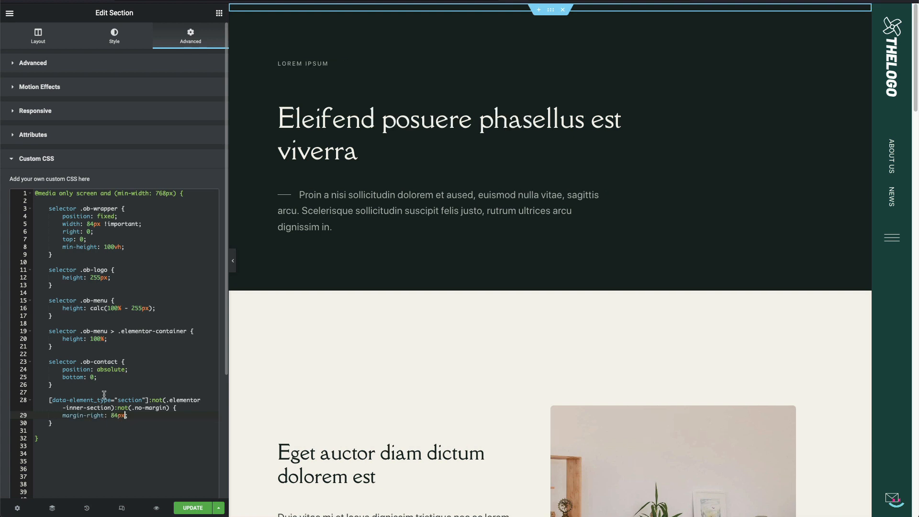
Step: Check the page sections beside the side header at desktop and tablet size, and update the header template
scroll(764, 330, "down", 1)
scroll(764, 333, "down", 3)
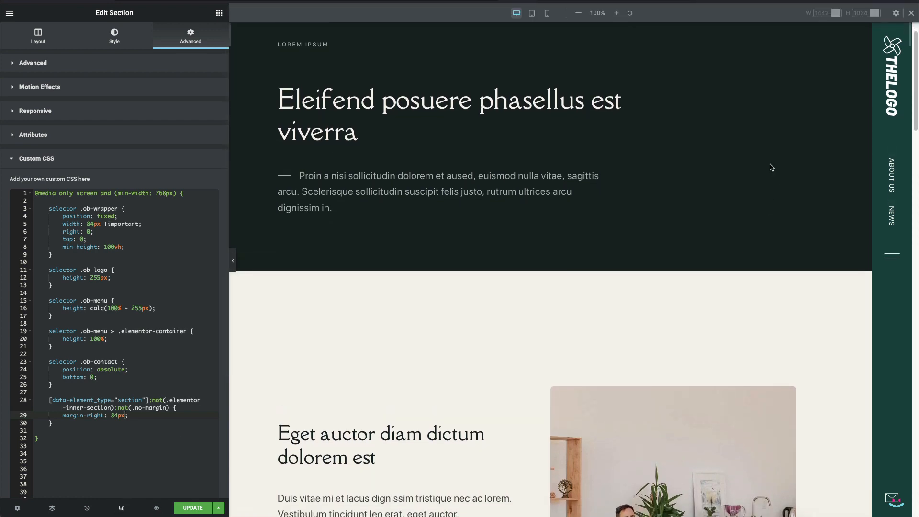
left_click_drag(129, 415, 113, 395)
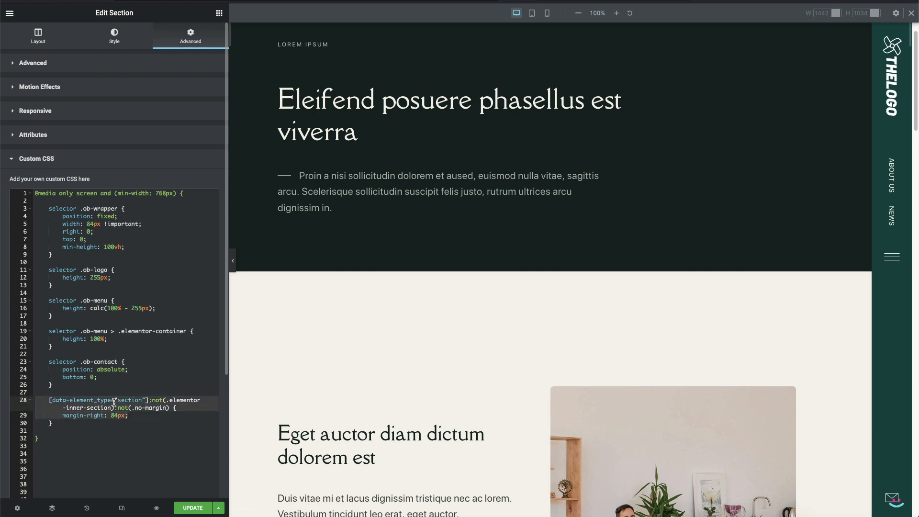
left_click(114, 407)
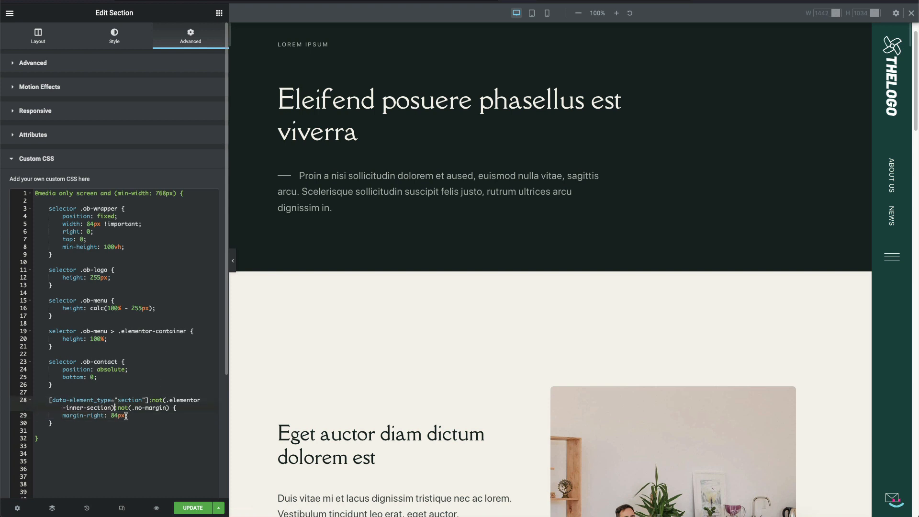
left_click(532, 13)
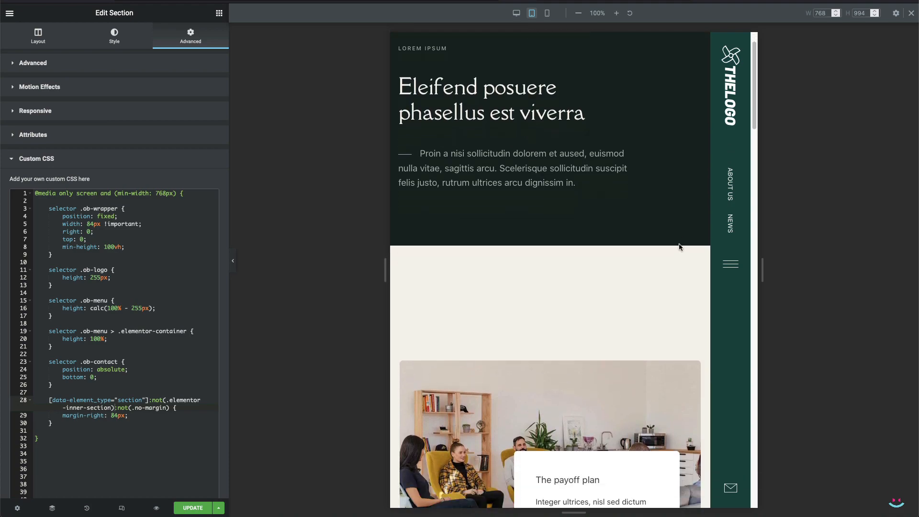
scroll(680, 246, "down", 15)
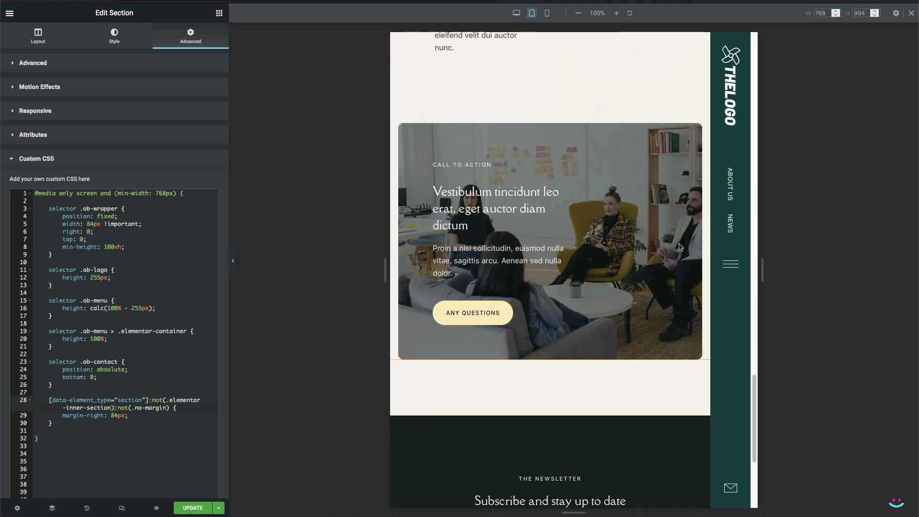
scroll(681, 246, "down", 5)
scroll(680, 247, "up", 15)
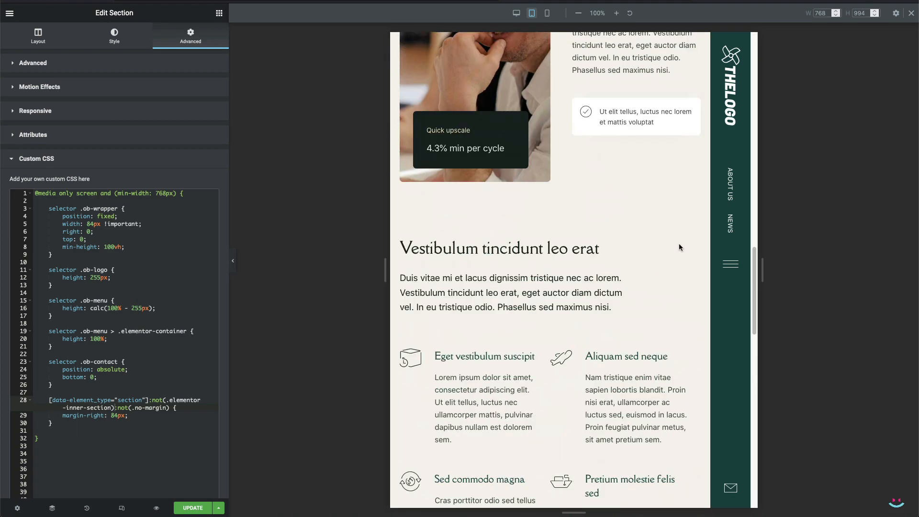
scroll(679, 244, "up", 10)
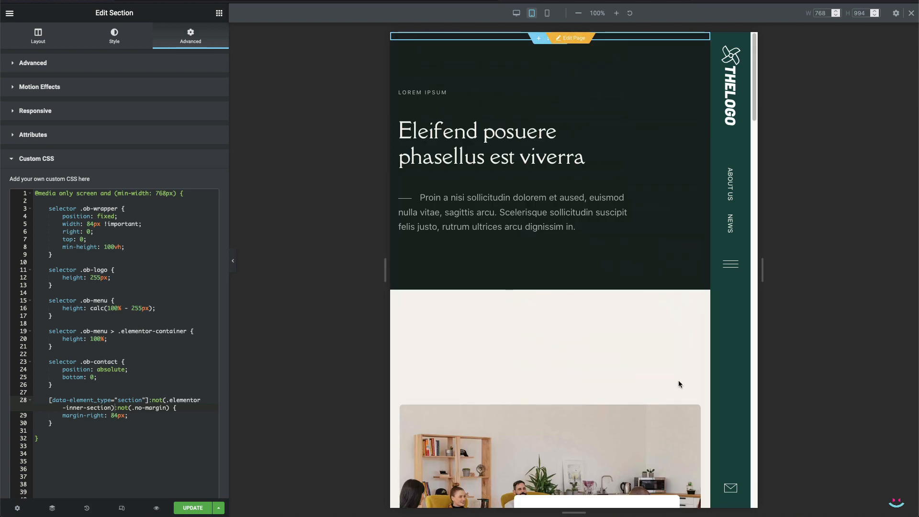
left_click(193, 508)
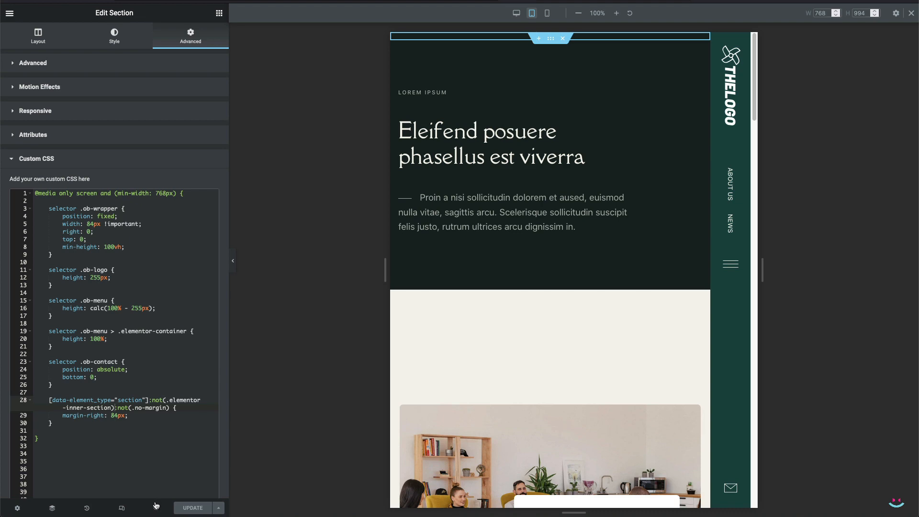
Step: Preview the test page at full width and examine the side header along the whole length of the page
mouse_move(156, 506)
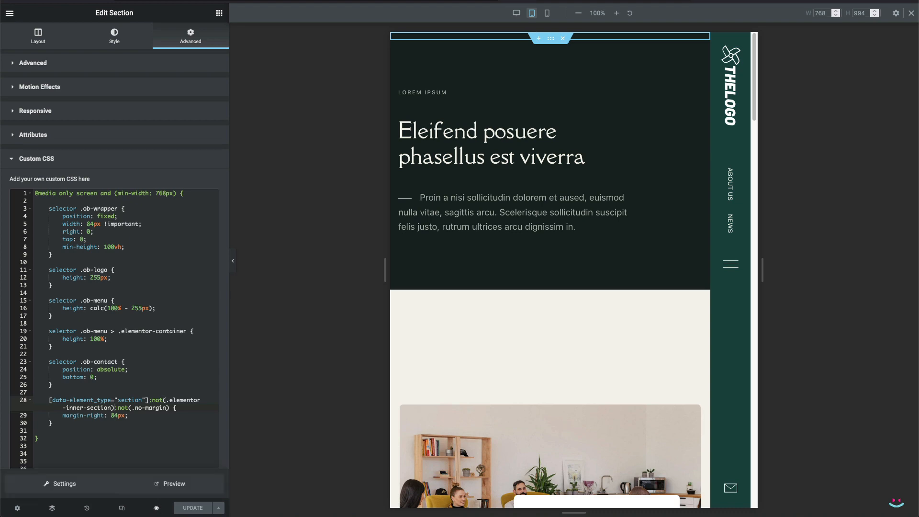
left_click(172, 484)
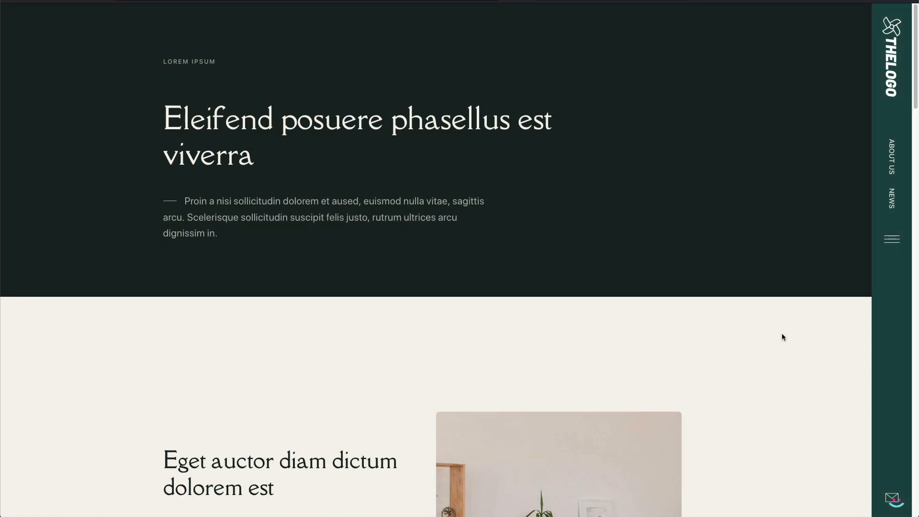
scroll(782, 337, "down", 15)
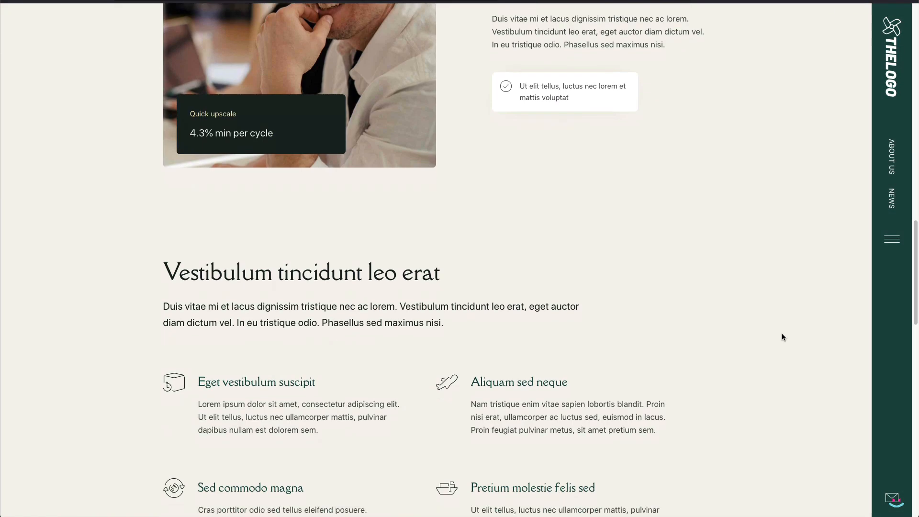
scroll(782, 337, "down", 18)
scroll(783, 338, "up", 14)
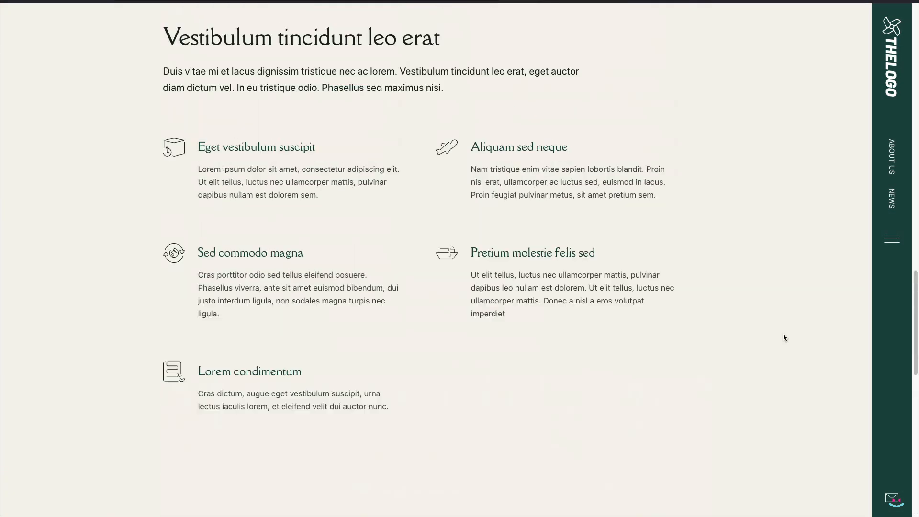
scroll(784, 335, "up", 15)
Step: Check the header and its popup menu with the browser window narrowed to mobile width and widened again to desktop width
left_click_drag(918, 231, 349, 251)
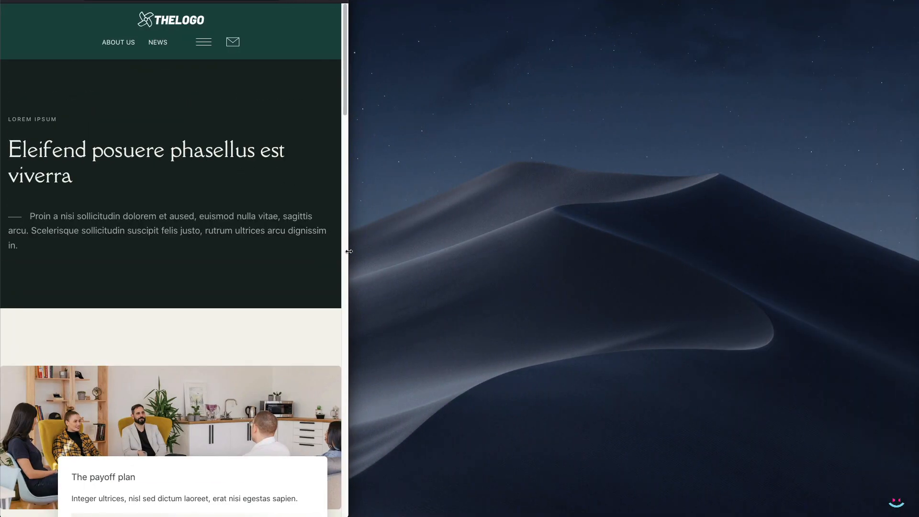
left_click(203, 46)
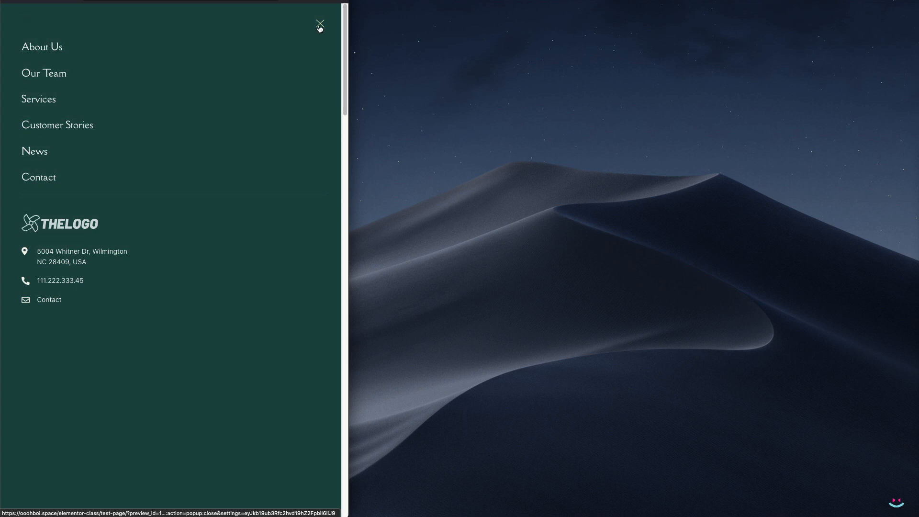
left_click(318, 24)
left_click_drag(347, 188, 916, 252)
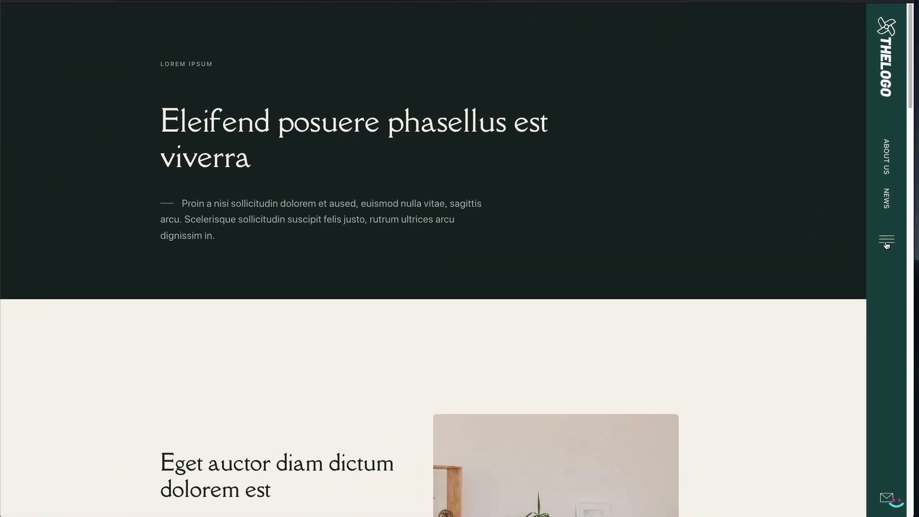
left_click(880, 240)
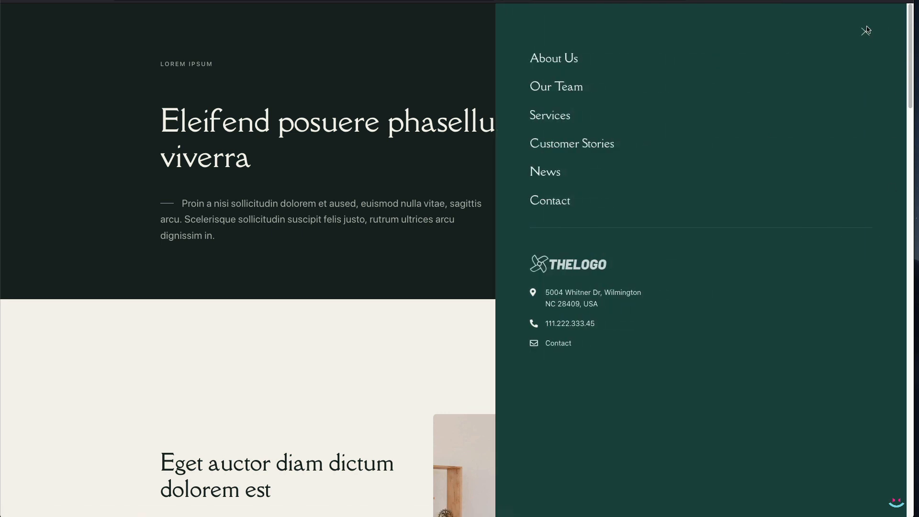
left_click(866, 38)
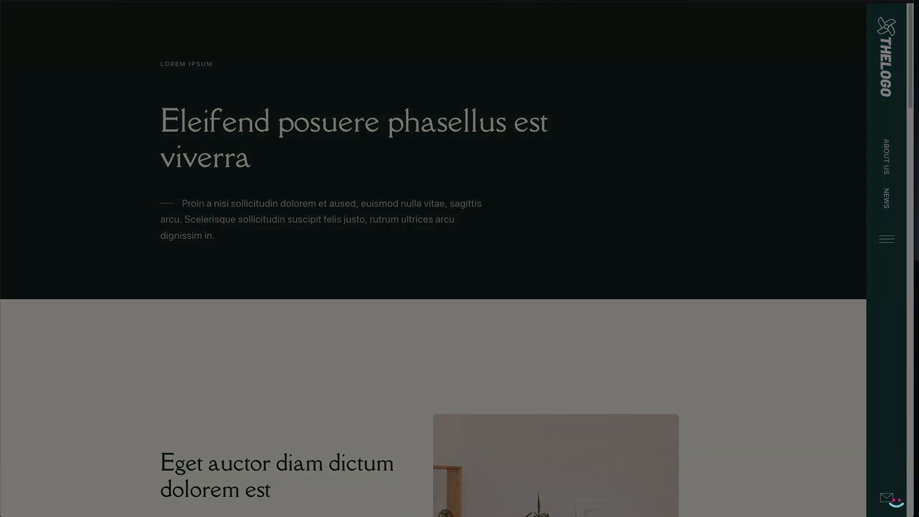